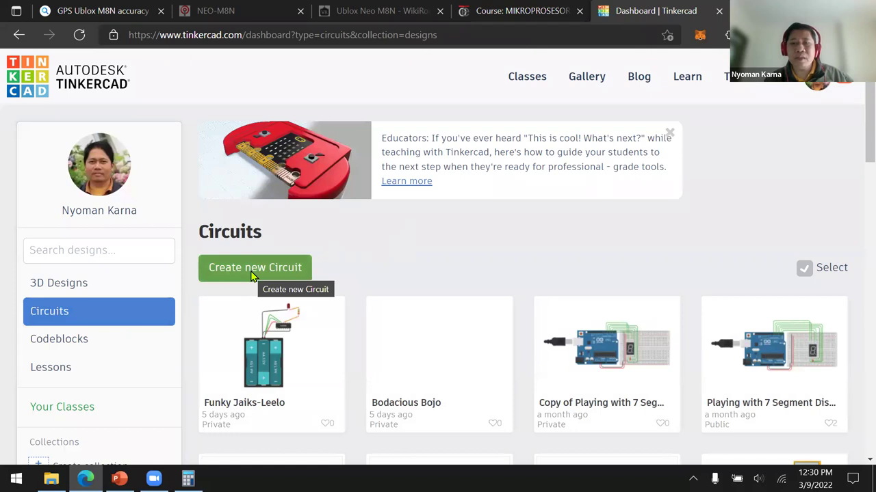
# Step: Create a new circuit and show all available components in the library
pyautogui.click(253, 274)
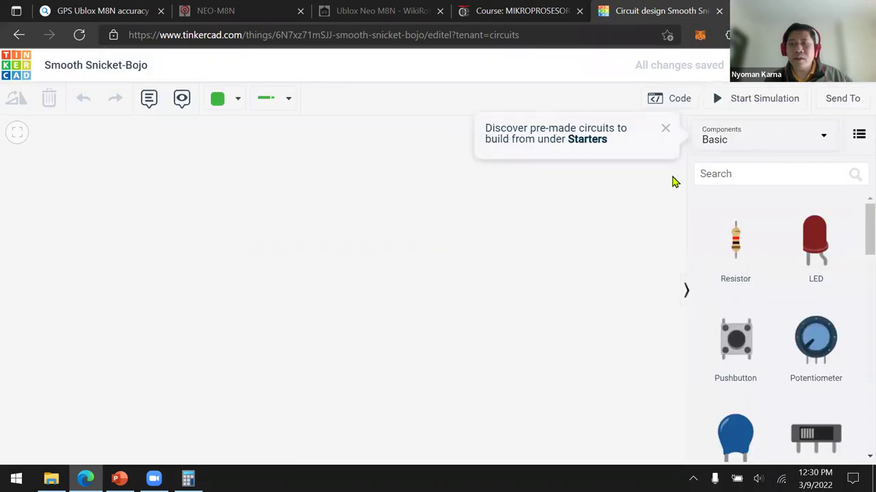
pyautogui.click(793, 142)
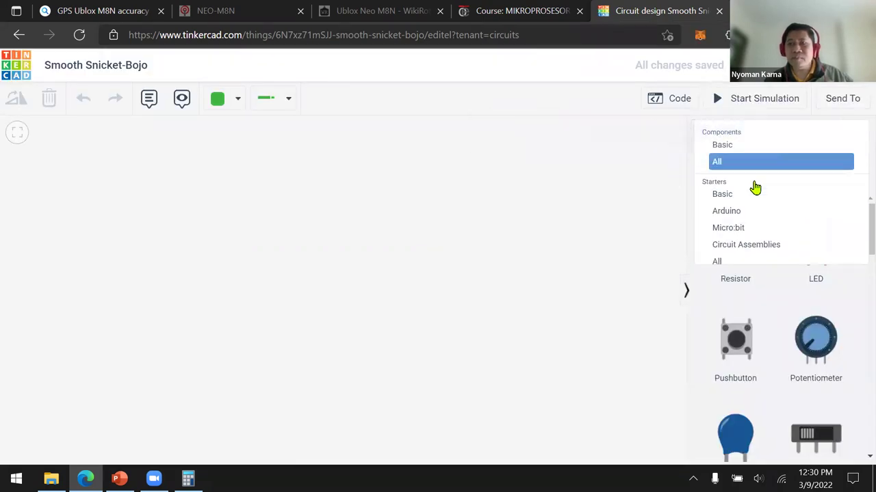
pyautogui.click(766, 169)
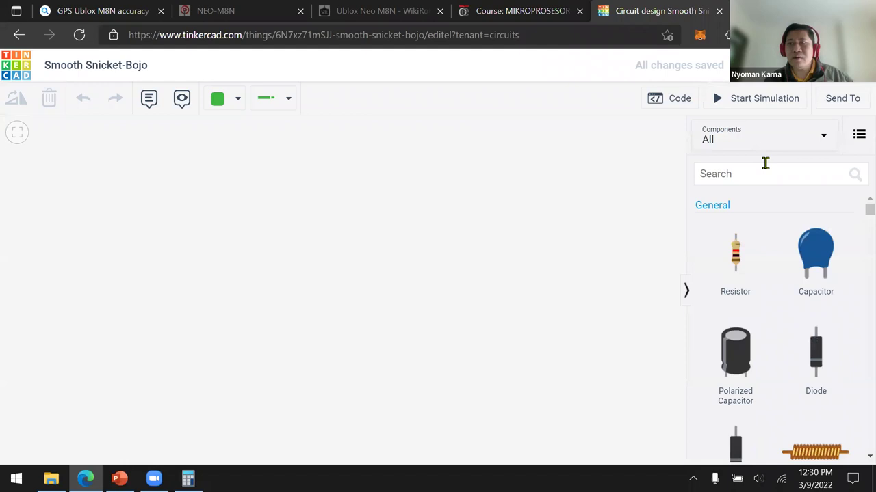
# Step: Check the input circuit slide in PowerPoint, and place a DIP Switch SPST x 4 on the empty Tinkercad workspace
pyautogui.click(119, 479)
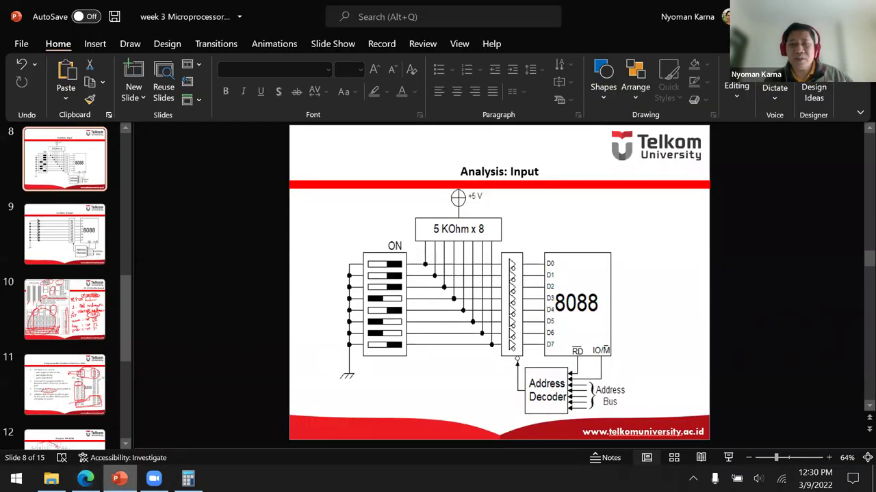
pyautogui.click(85, 479)
pyautogui.scroll(-5, 805, 282)
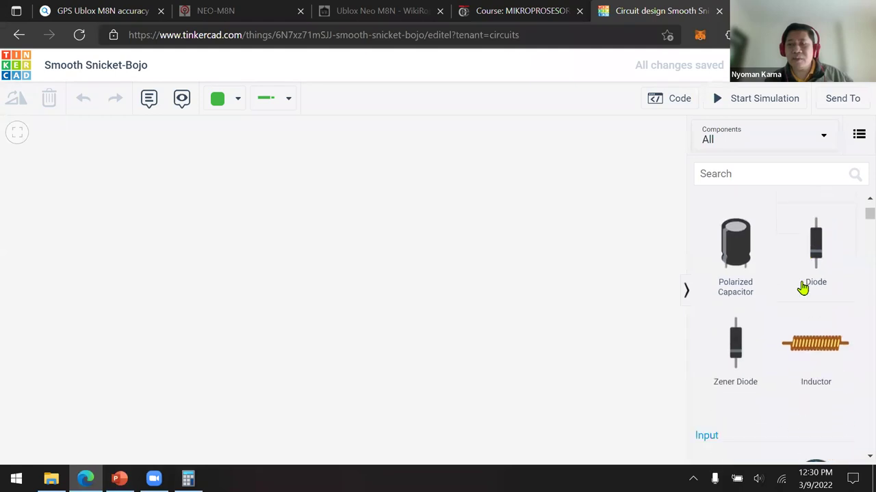
pyautogui.scroll(-2, 800, 291)
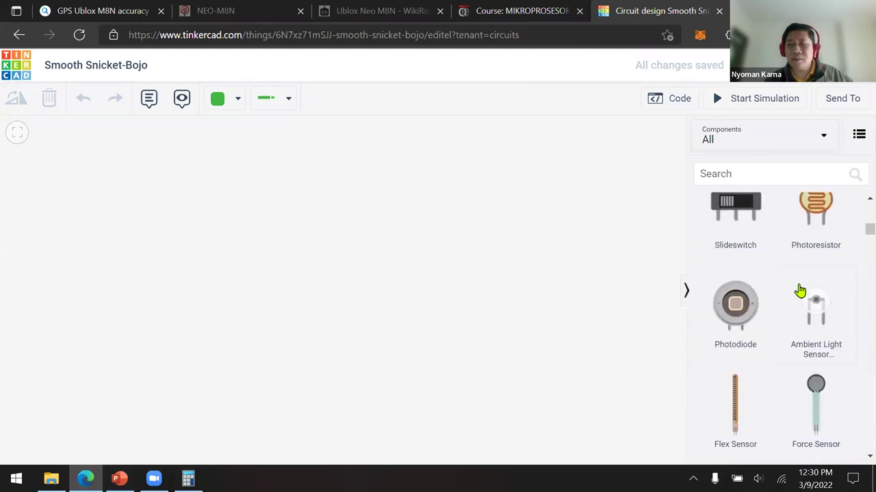
pyautogui.scroll(1, 799, 291)
pyautogui.scroll(-4, 800, 291)
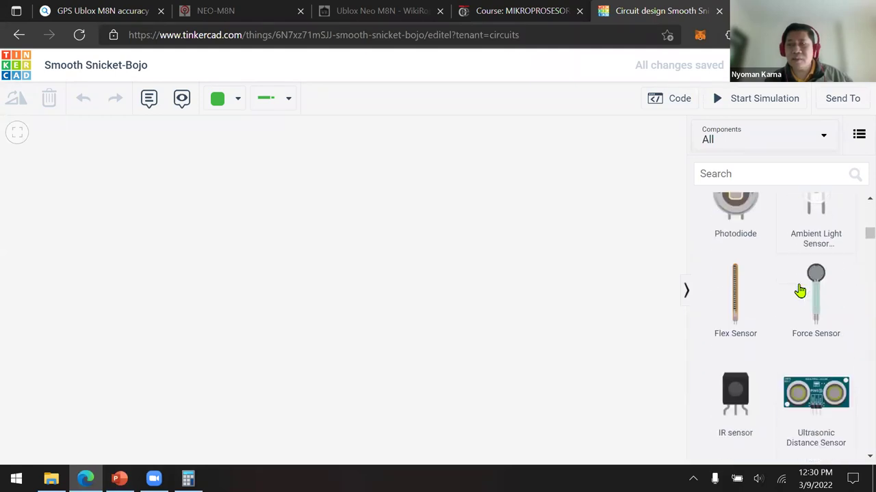
pyautogui.scroll(-5, 800, 290)
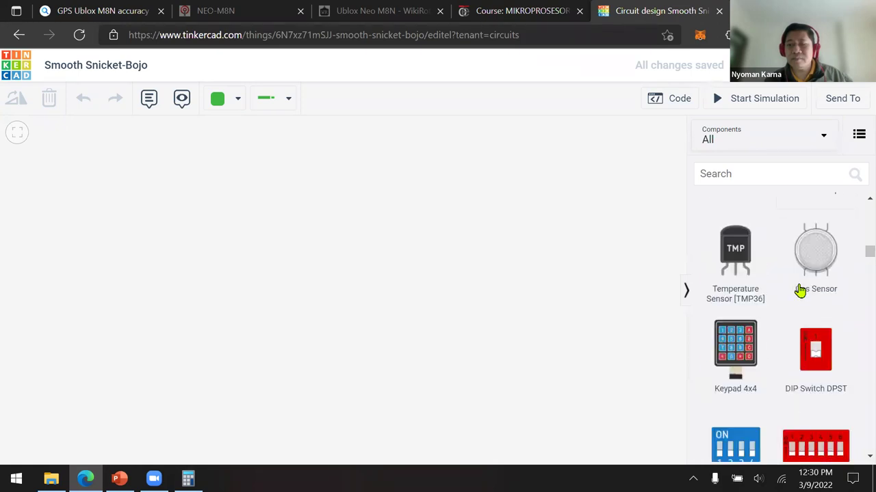
pyautogui.scroll(-3, 799, 291)
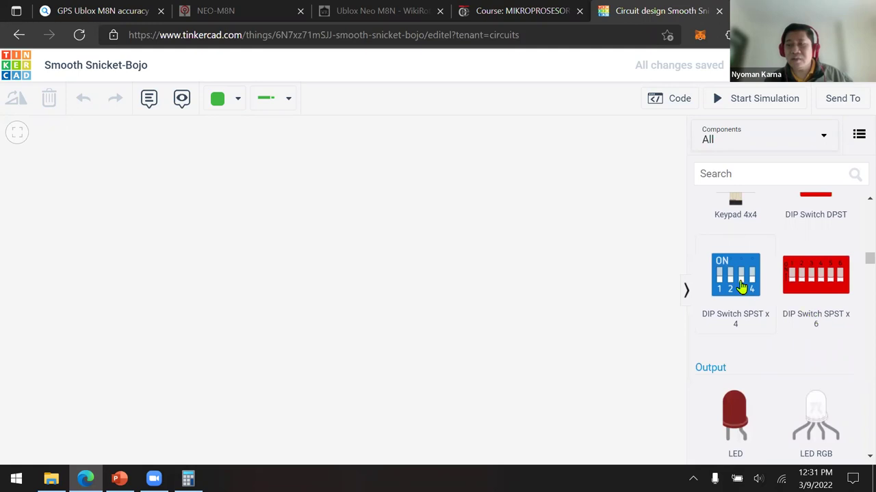
pyautogui.moveTo(733, 286); pyautogui.dragTo(282, 218)
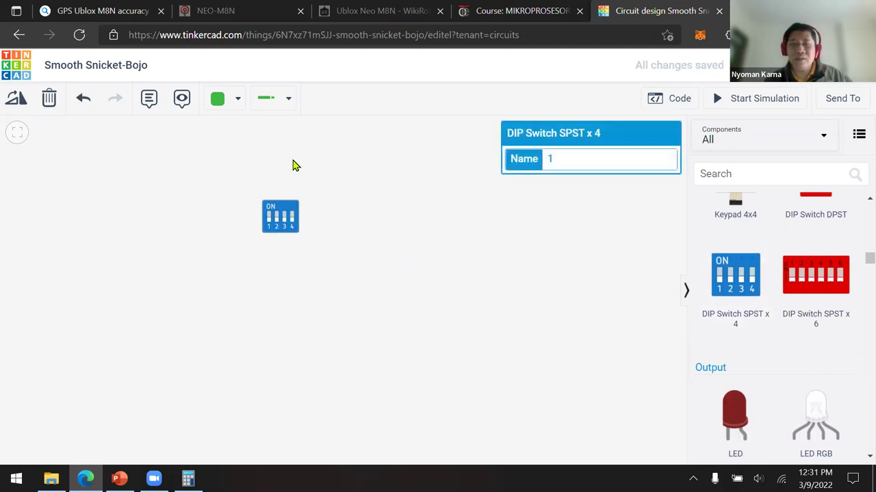
# Step: Rotate the DIP switch 90 degrees clockwise and place a copy of it directly below
pyautogui.click(16, 100)
pyautogui.click(17, 101)
pyautogui.click(17, 100)
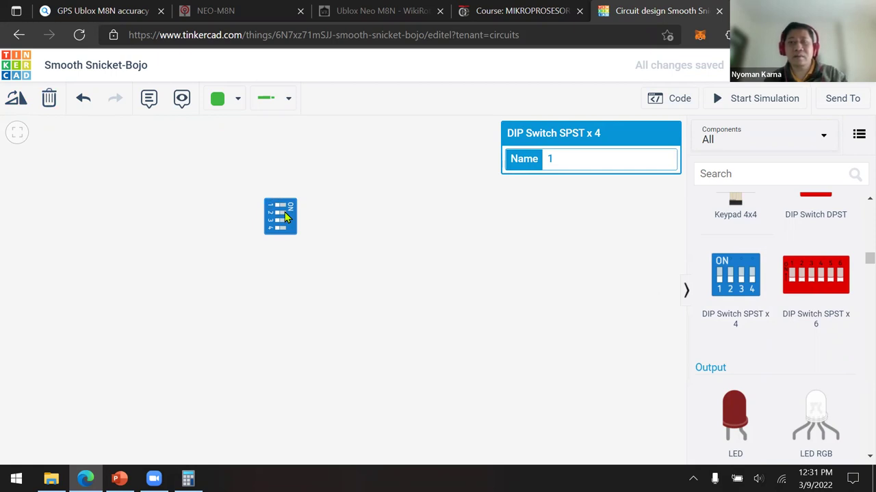
pyautogui.hotkey('ctrl', 'c')
pyautogui.hotkey('ctrl', 'v')
pyautogui.moveTo(314, 247); pyautogui.dragTo(281, 260)
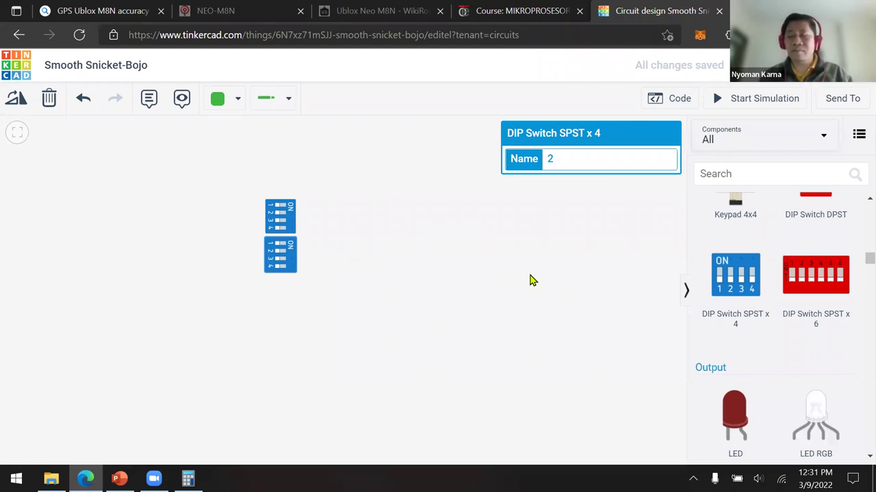
# Step: Place a vertical resistor above and slightly to the right of the two DIP switches
pyautogui.scroll(3, 747, 317)
pyautogui.scroll(9, 747, 317)
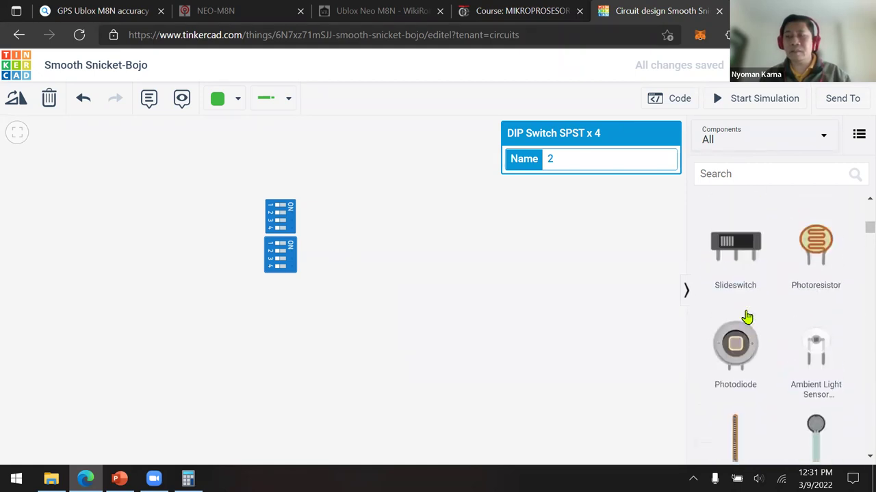
pyautogui.scroll(3, 747, 316)
pyautogui.scroll(3, 747, 317)
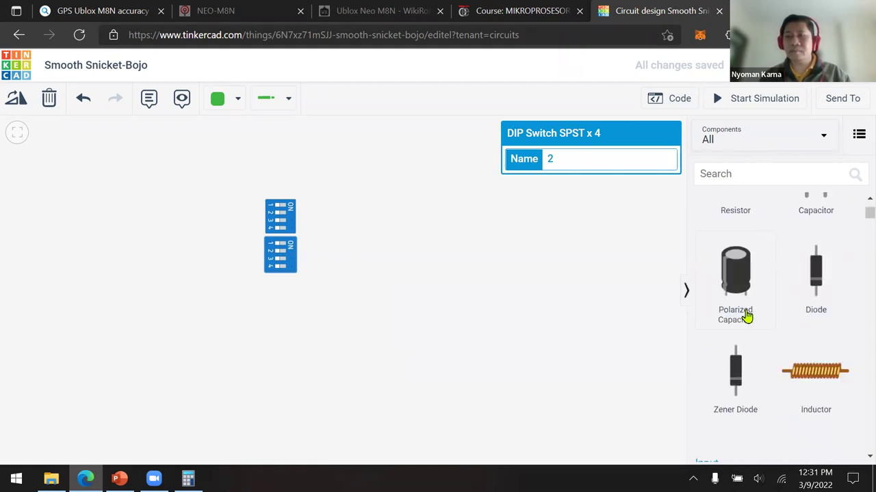
pyautogui.scroll(1, 747, 317)
pyautogui.scroll(-10, 747, 317)
pyautogui.scroll(10, 747, 316)
pyautogui.moveTo(732, 267); pyautogui.dragTo(322, 176)
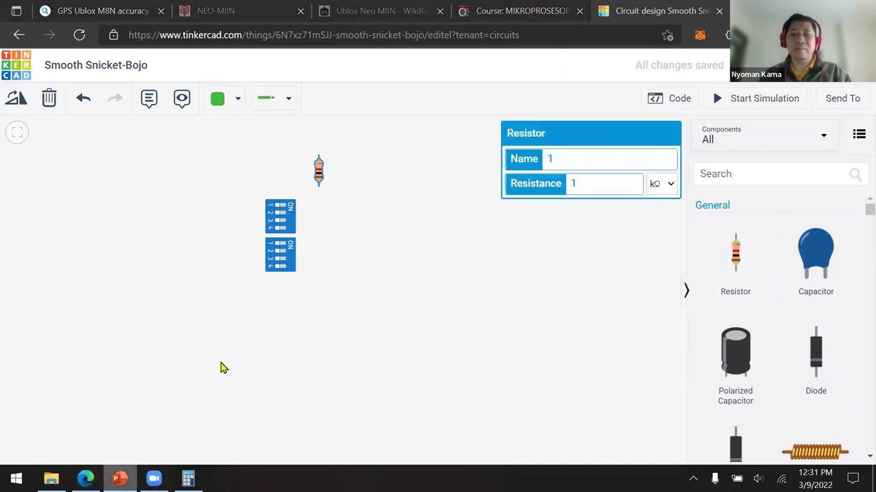
# Step: Check the resistor count on the PowerPoint slide and copy the Tinkercad resistor into a horizontal row of eight
pyautogui.hotkey('alt', 'Tab')
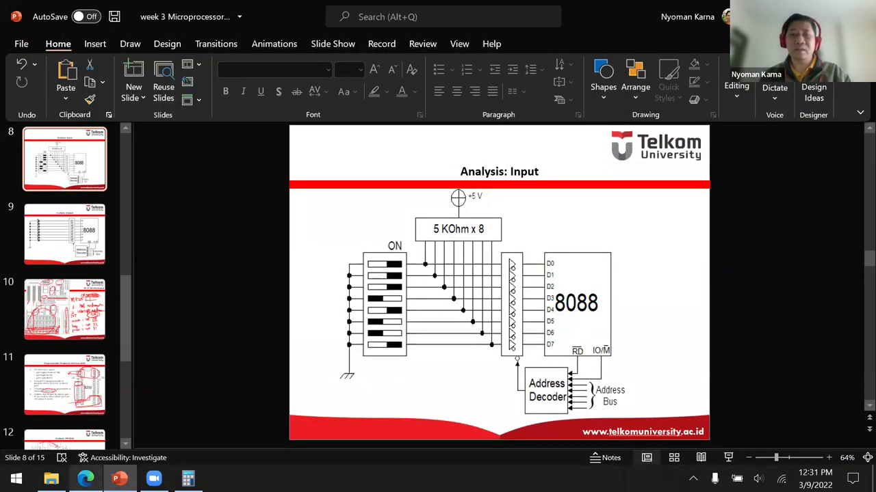
pyautogui.hotkey('alt', 'Tab')
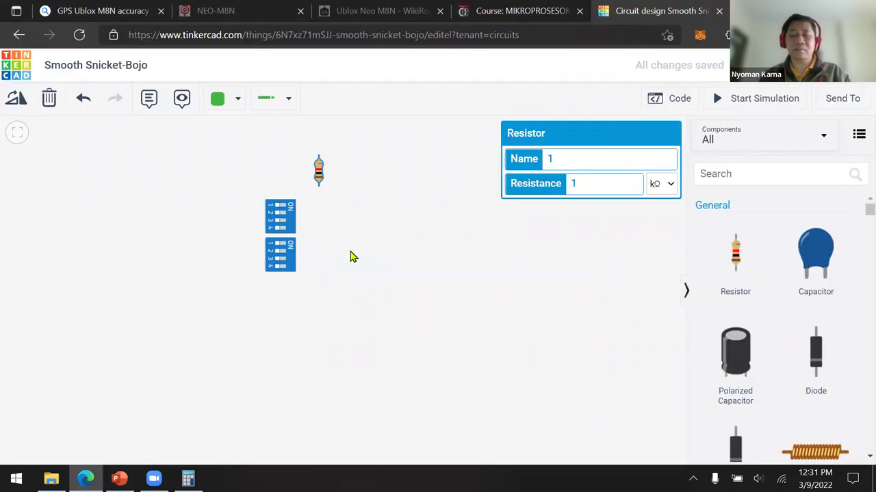
pyautogui.hotkey('ctrl', 'v')
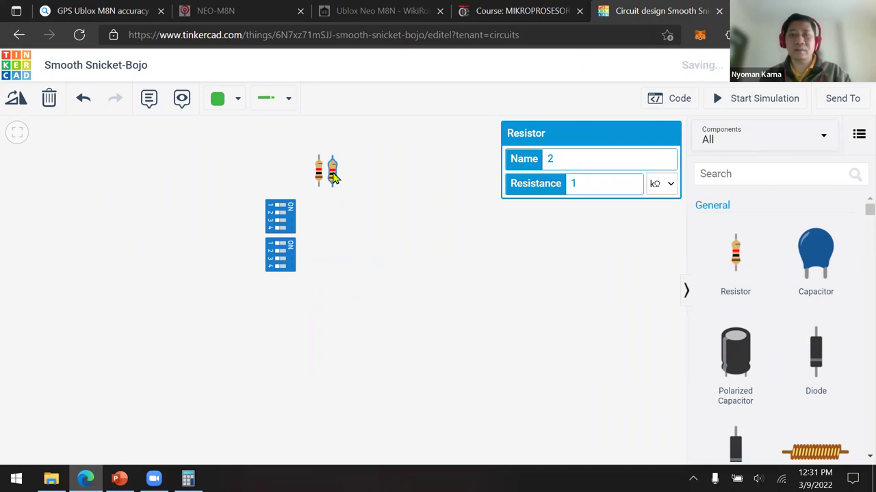
pyautogui.hotkey('ctrl', 'v')
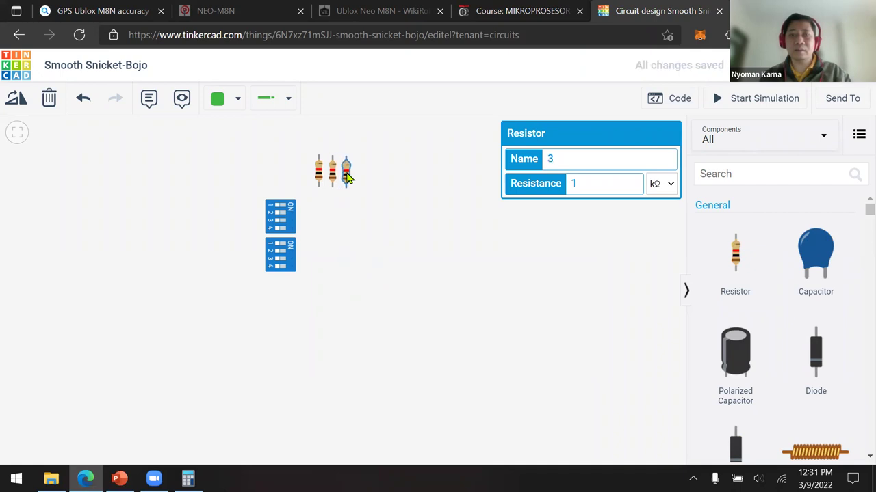
pyautogui.hotkey('ctrl', 'v')
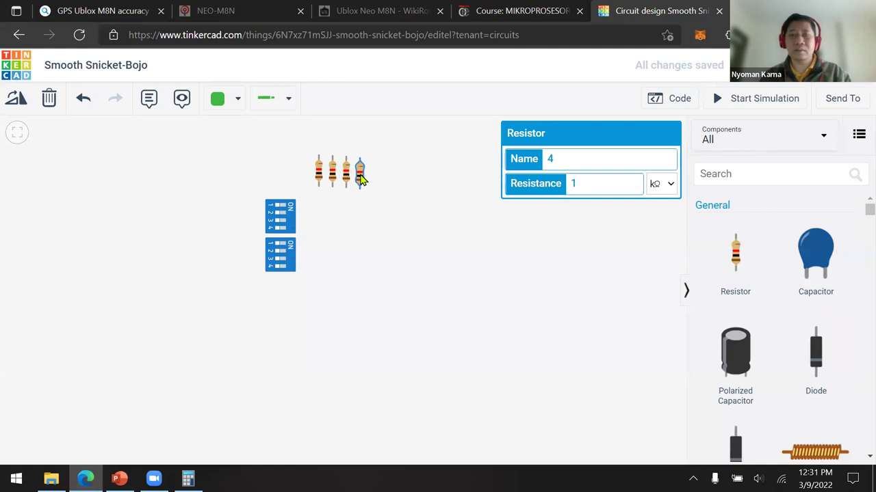
pyautogui.hotkey('ctrl', 'v')
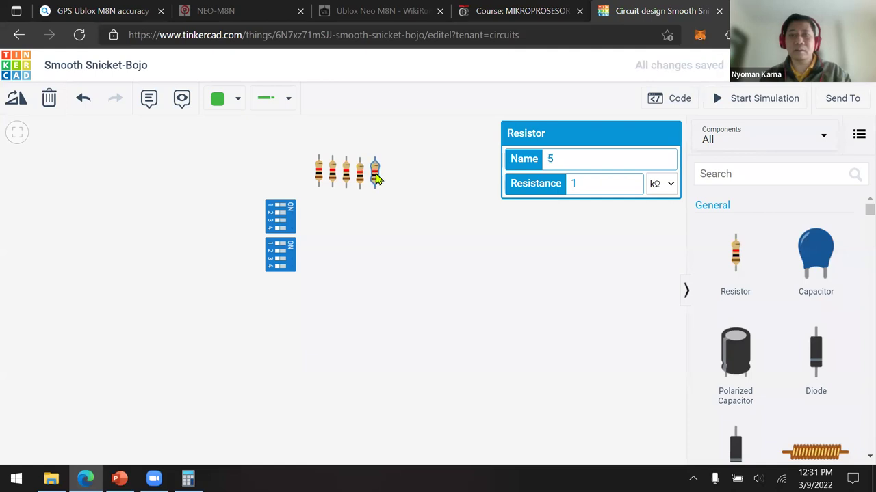
pyautogui.hotkey('ctrl', 'v')
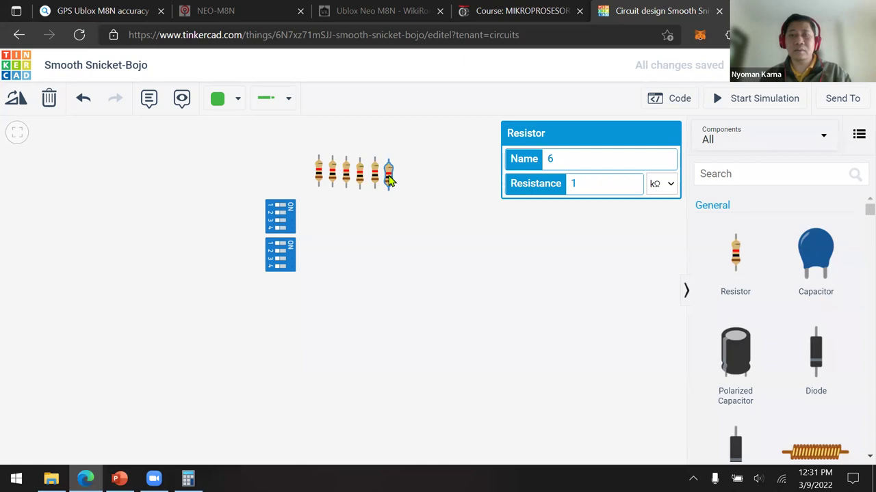
pyautogui.hotkey('ctrl', 'v')
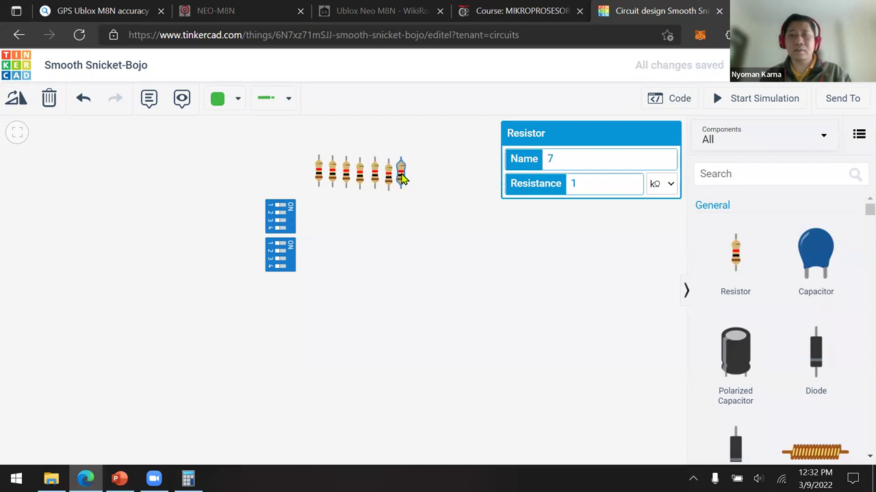
pyautogui.hotkey('ctrl', 'v')
pyautogui.click(414, 180)
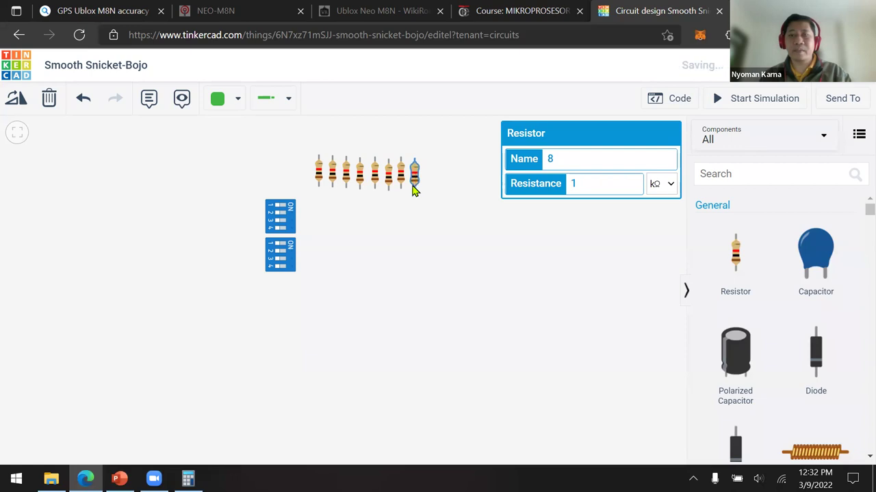
pyautogui.click(402, 254)
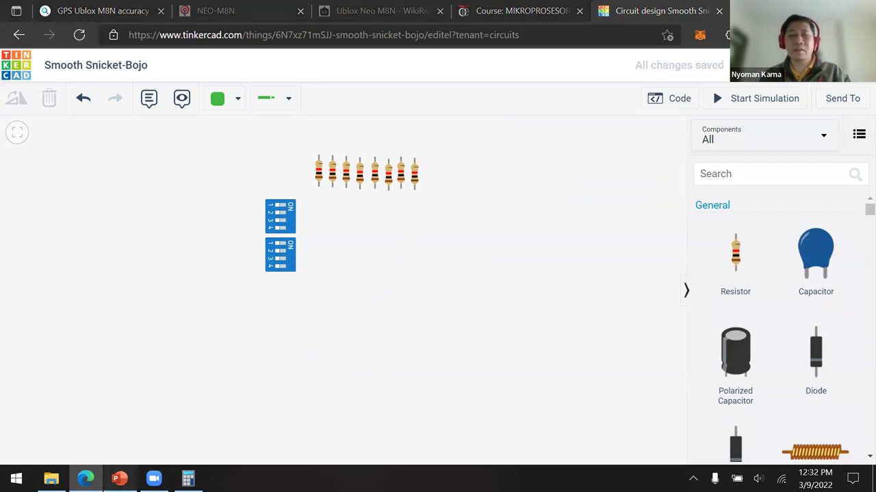
# Step: Review the input circuit slide in PowerPoint and look through Tinkercad's logic ICs for a chip matching the buffer stage
pyautogui.click(120, 479)
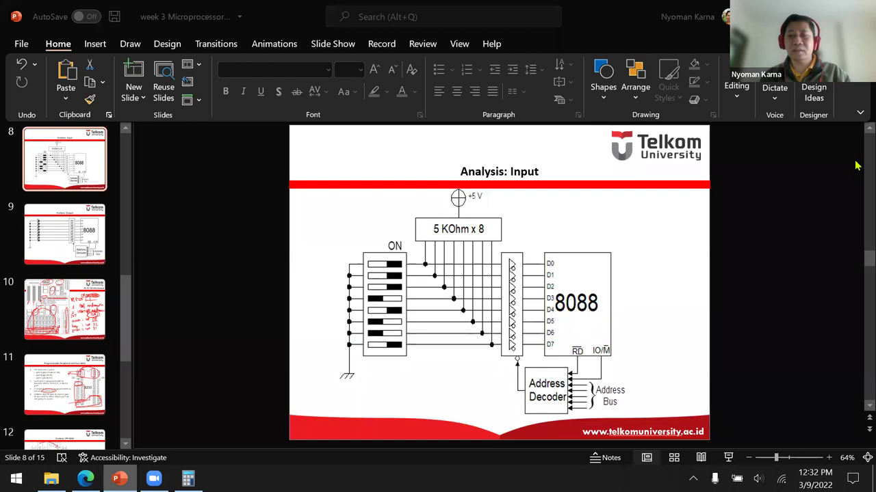
pyautogui.hotkey('alt', 'Tab')
pyautogui.scroll(-20, 857, 216)
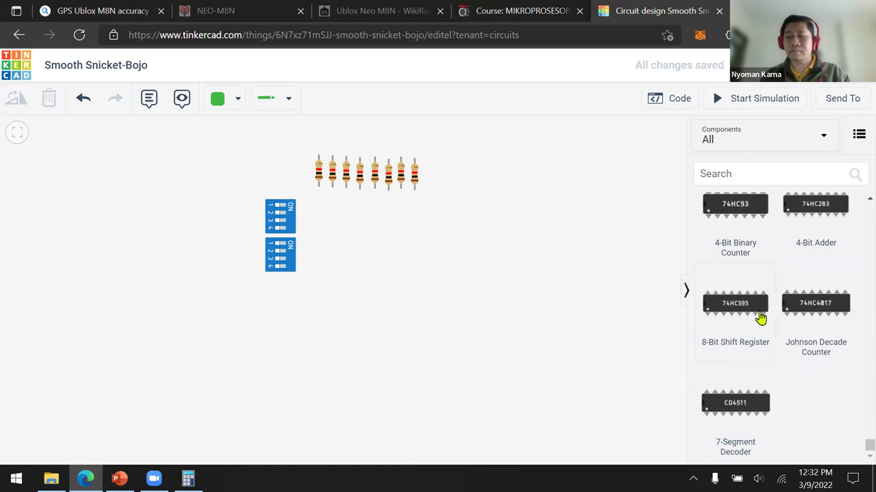
pyautogui.scroll(1, 773, 331)
pyautogui.scroll(2, 773, 331)
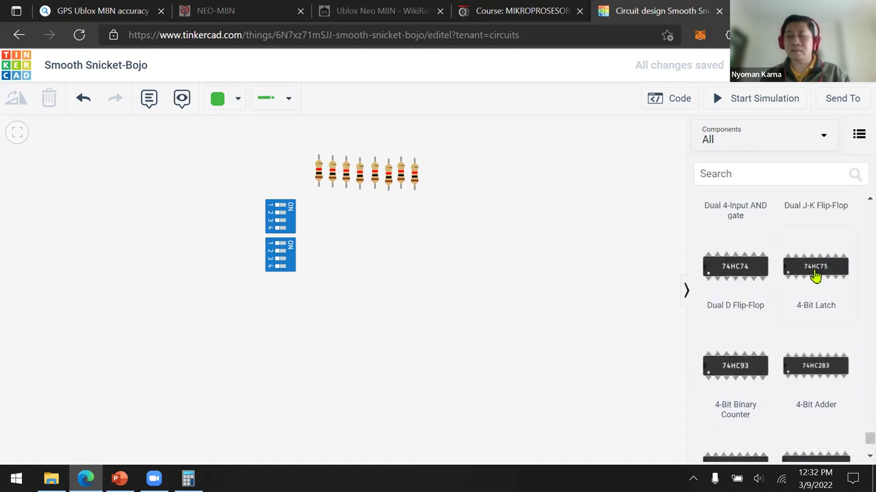
pyautogui.scroll(3, 815, 275)
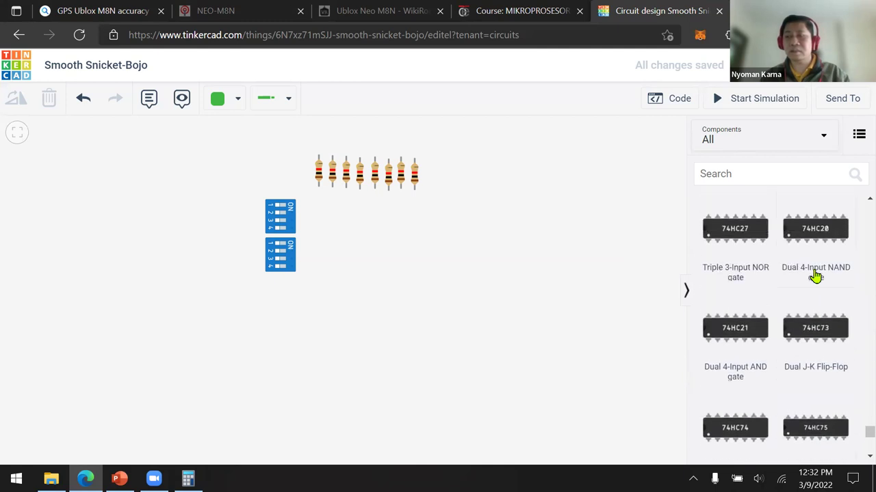
pyautogui.scroll(2, 815, 275)
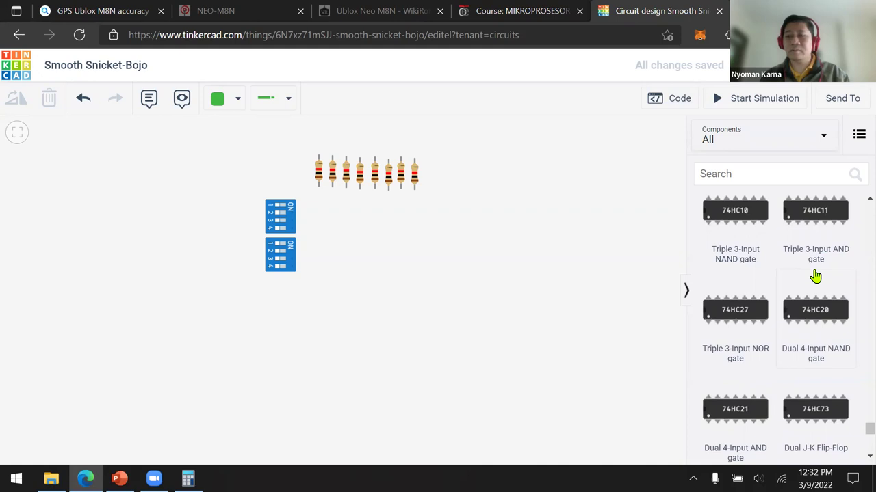
pyautogui.scroll(4, 815, 274)
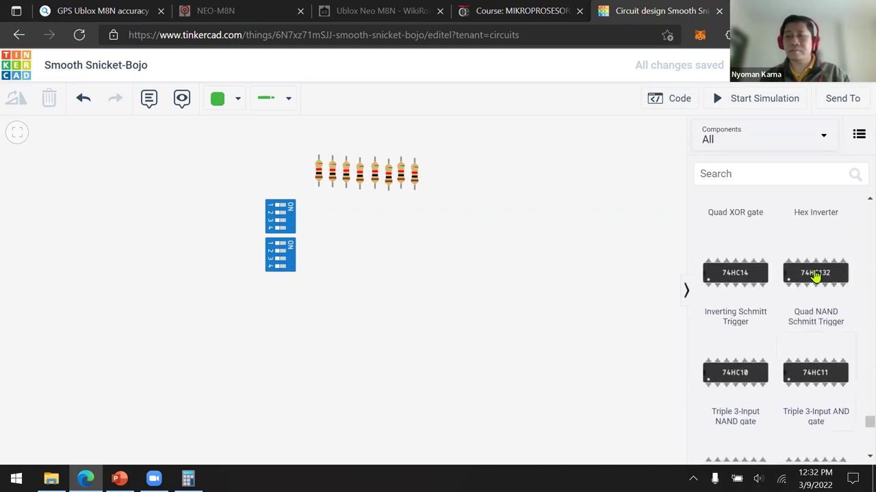
pyautogui.scroll(6, 815, 275)
pyautogui.scroll(3, 816, 275)
pyautogui.scroll(-12, 815, 274)
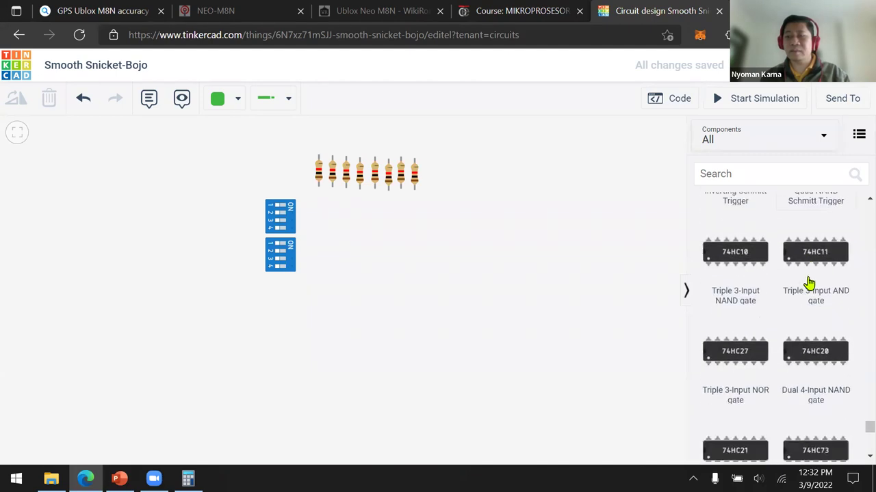
pyautogui.scroll(-3, 809, 282)
pyautogui.scroll(-3, 808, 283)
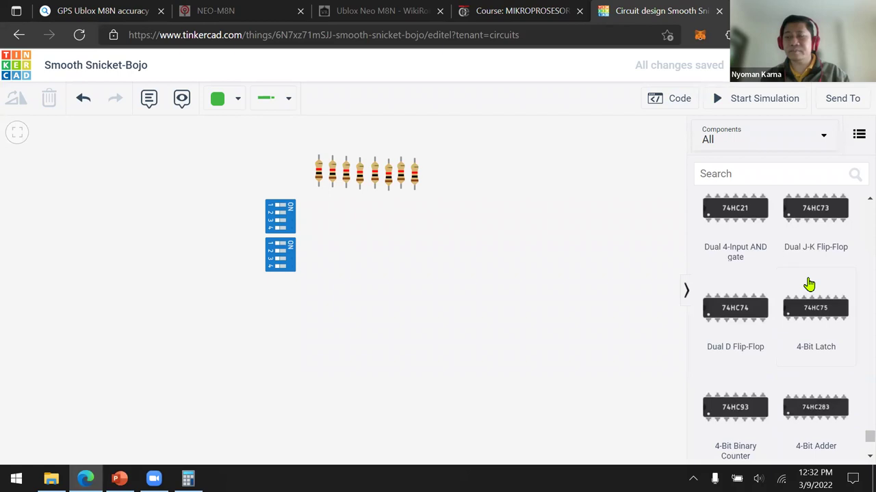
pyautogui.scroll(-2, 809, 283)
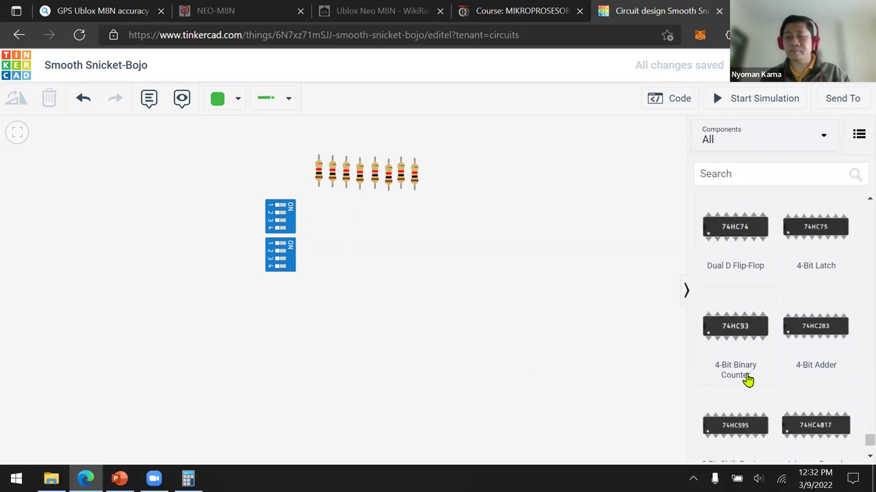
pyautogui.scroll(-3, 750, 379)
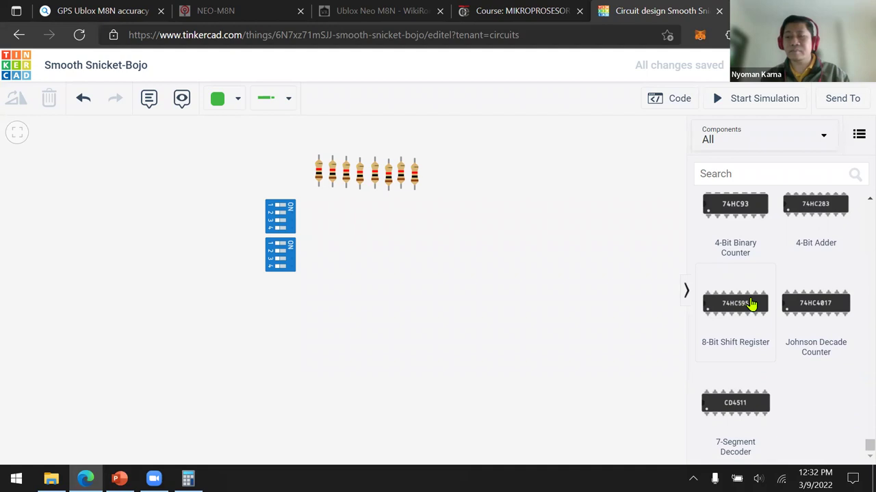
# Step: Place a 74HC08 Quad AND gate below the last resistors of the row and rotate it 90 degrees clockwise
pyautogui.scroll(2, 830, 269)
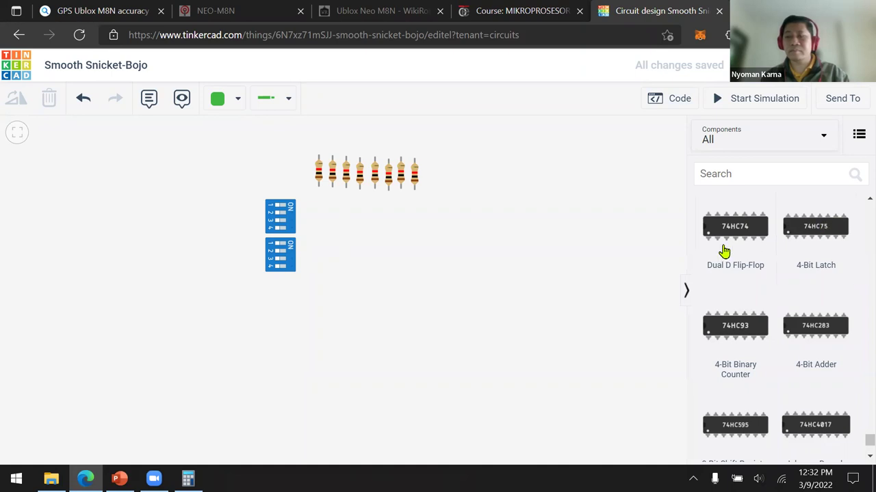
pyautogui.scroll(5, 762, 236)
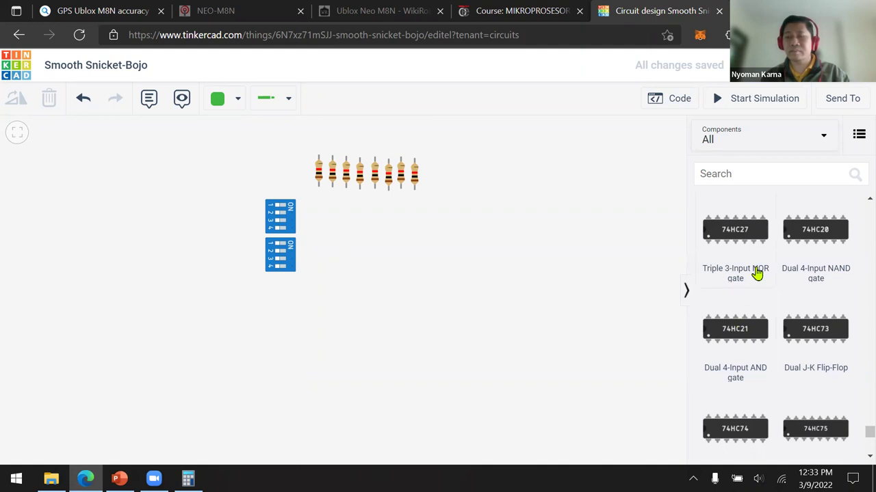
pyautogui.scroll(3, 757, 274)
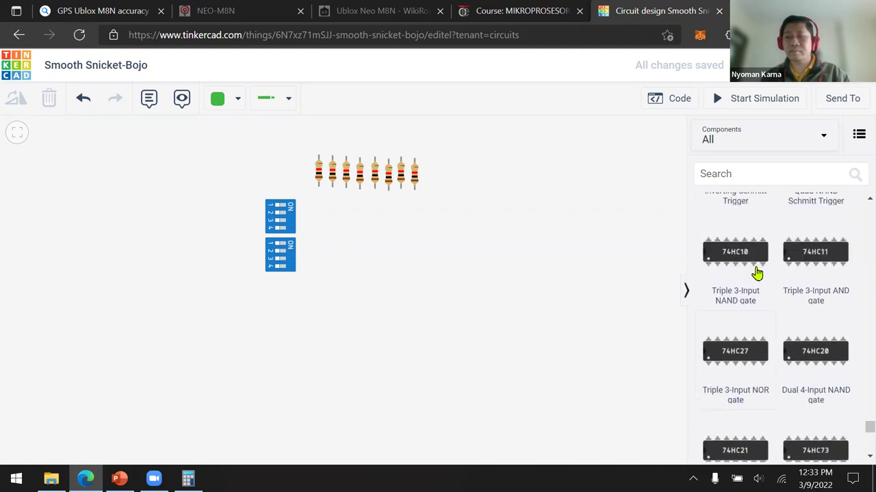
pyautogui.scroll(2, 756, 273)
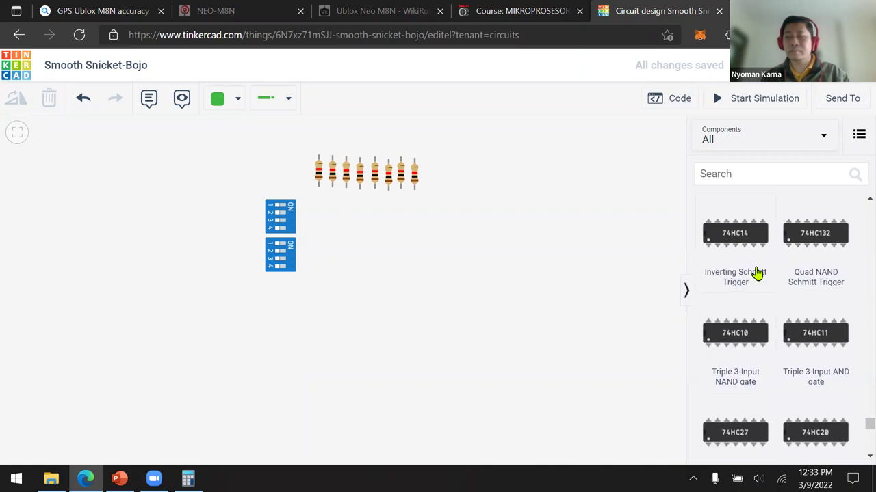
pyautogui.scroll(3, 756, 273)
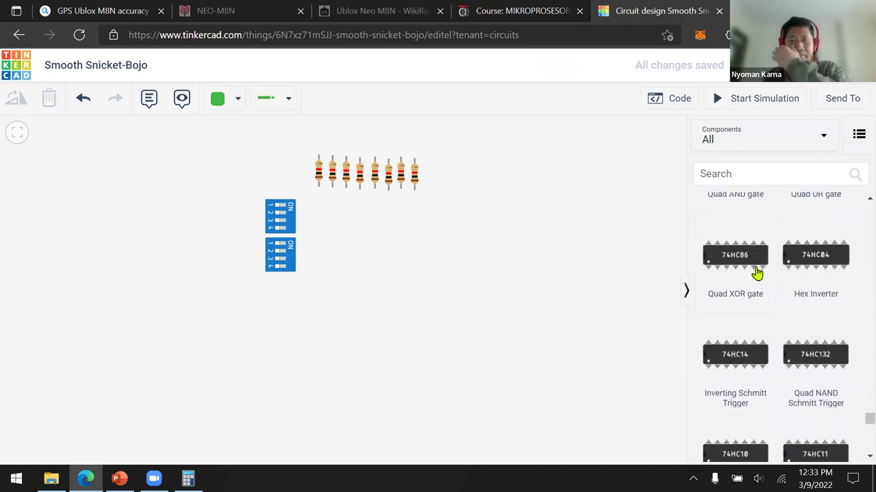
pyautogui.scroll(3, 756, 274)
pyautogui.scroll(1, 756, 274)
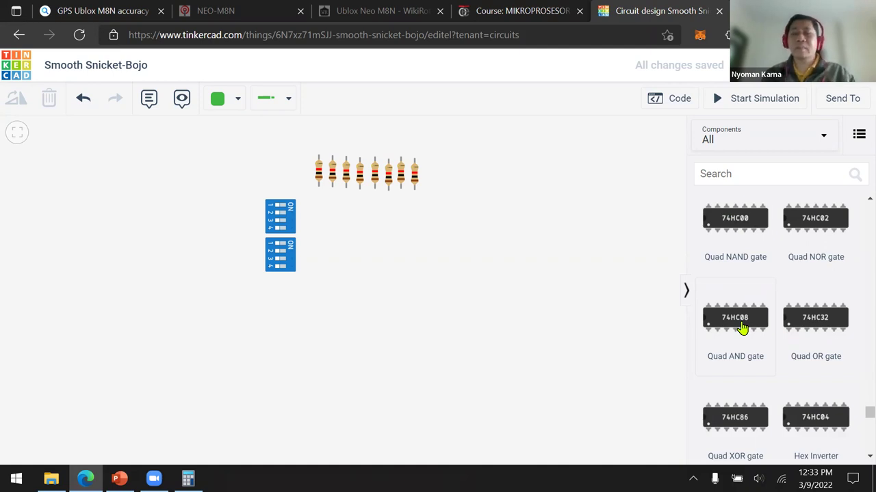
pyautogui.moveTo(742, 328); pyautogui.dragTo(418, 238)
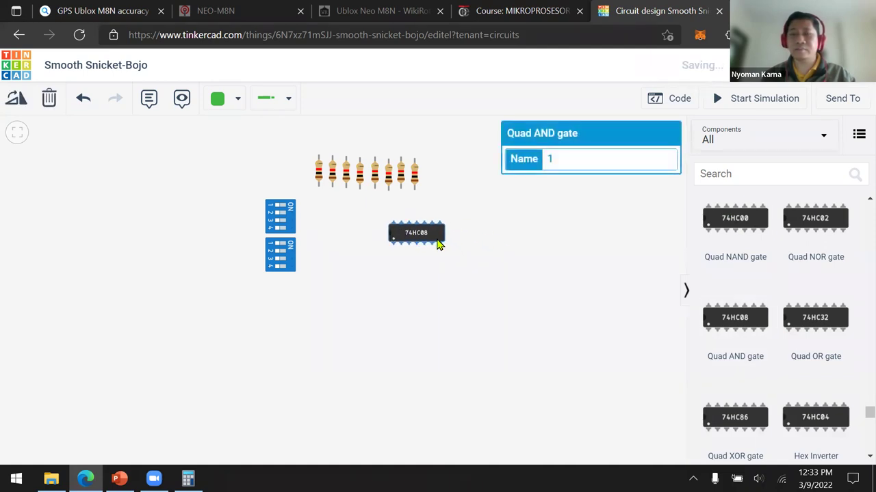
pyautogui.click(16, 100)
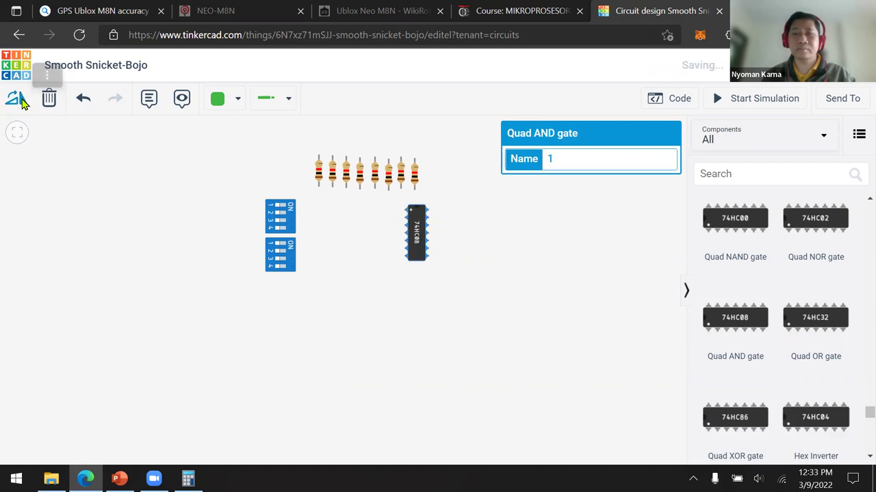
# Step: Add a second 74HC08 Quad AND gate, rotated 90 degrees clockwise, directly below the first one
pyautogui.moveTo(741, 332); pyautogui.dragTo(433, 305)
pyautogui.click(17, 100)
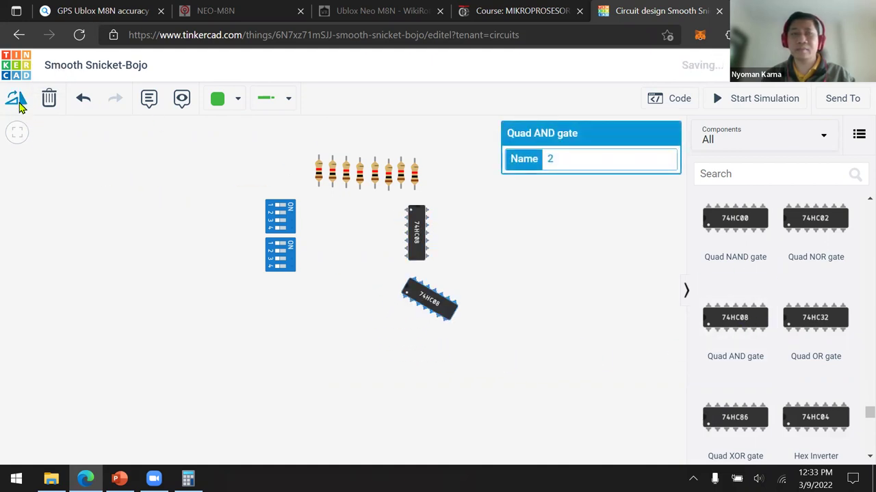
pyautogui.moveTo(431, 303); pyautogui.dragTo(419, 297)
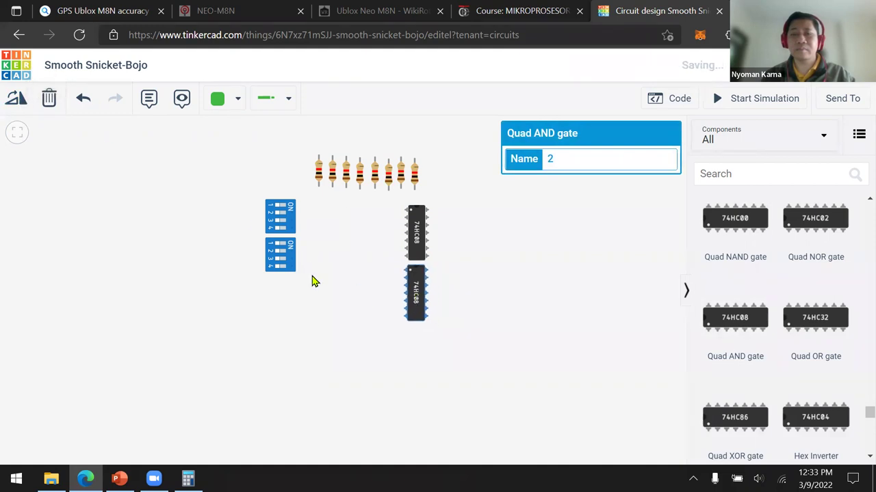
# Step: Place a Breadboard Mini beneath the row of eight resistors, above the 74HC08 chips
pyautogui.scroll(2, 308, 258)
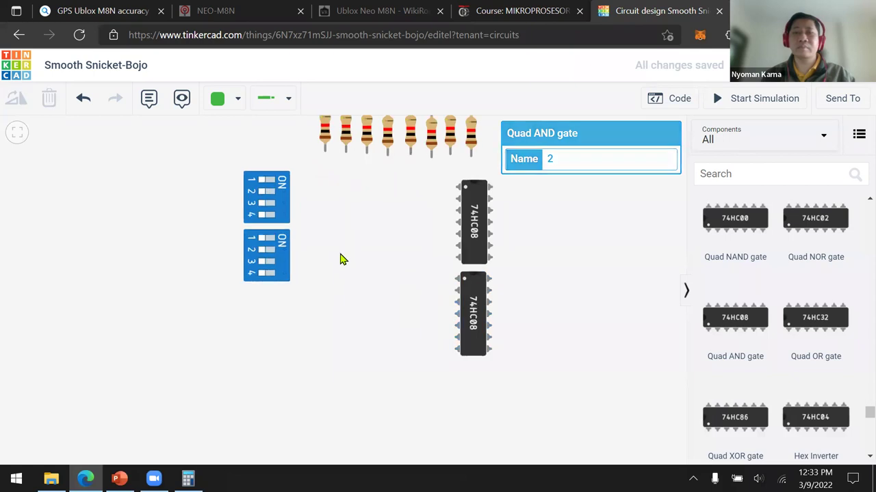
pyautogui.click(322, 253)
pyautogui.scroll(2, 325, 257)
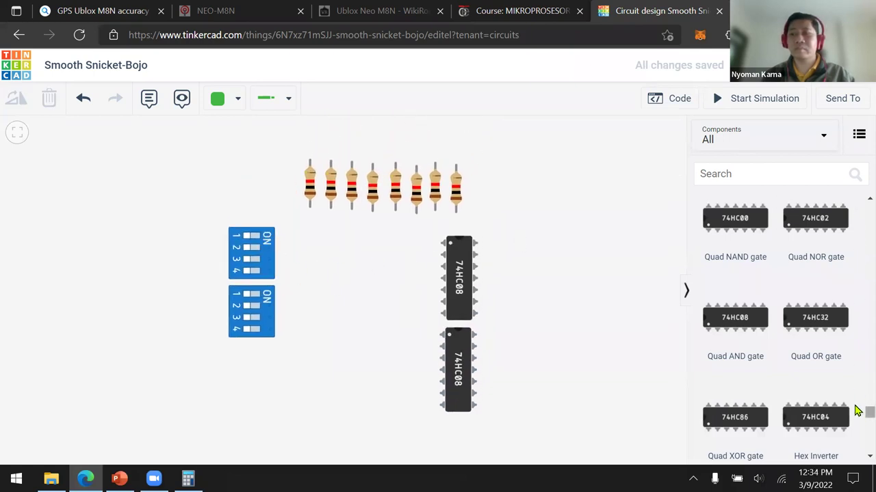
pyautogui.moveTo(857, 411); pyautogui.dragTo(854, 179)
pyautogui.scroll(-5, 823, 259)
pyautogui.scroll(-6, 823, 259)
pyautogui.scroll(-7, 800, 304)
pyautogui.scroll(-8, 786, 327)
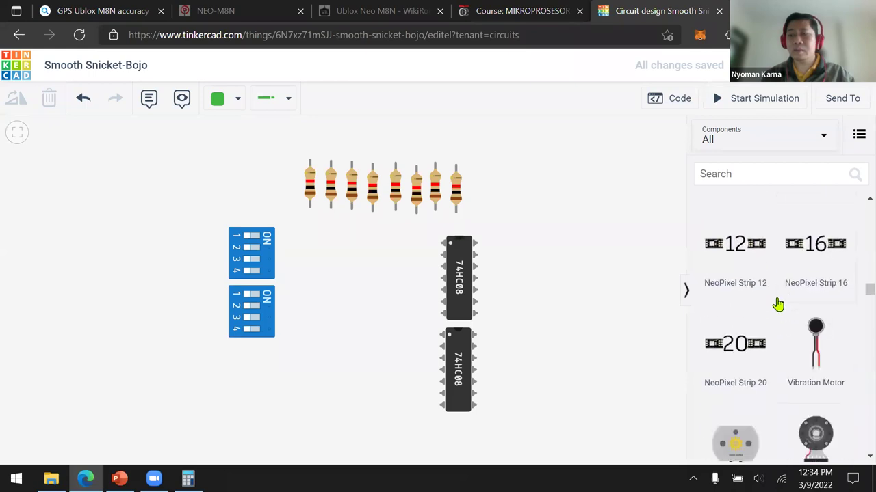
pyautogui.scroll(-8, 779, 306)
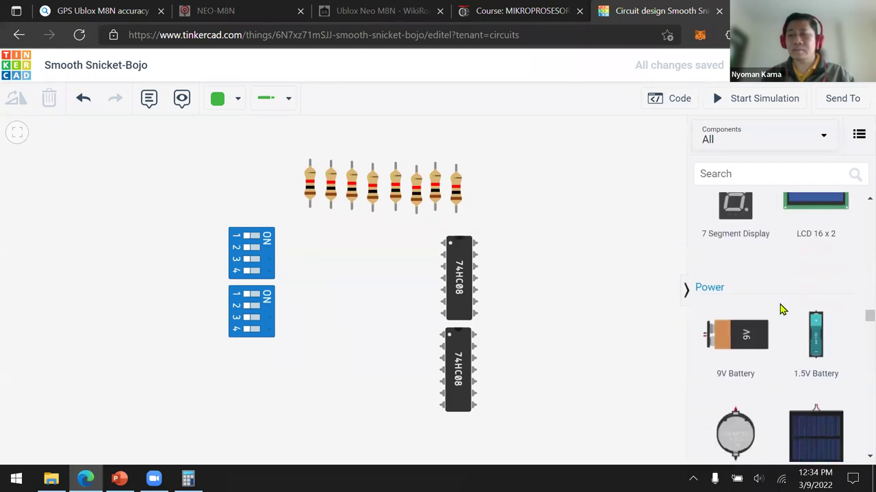
pyautogui.scroll(-5, 782, 310)
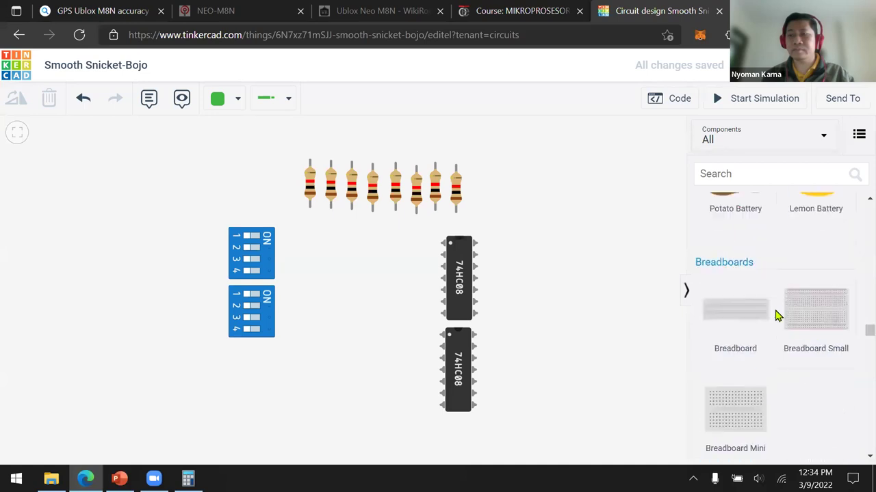
pyautogui.click(743, 415)
pyautogui.click(387, 168)
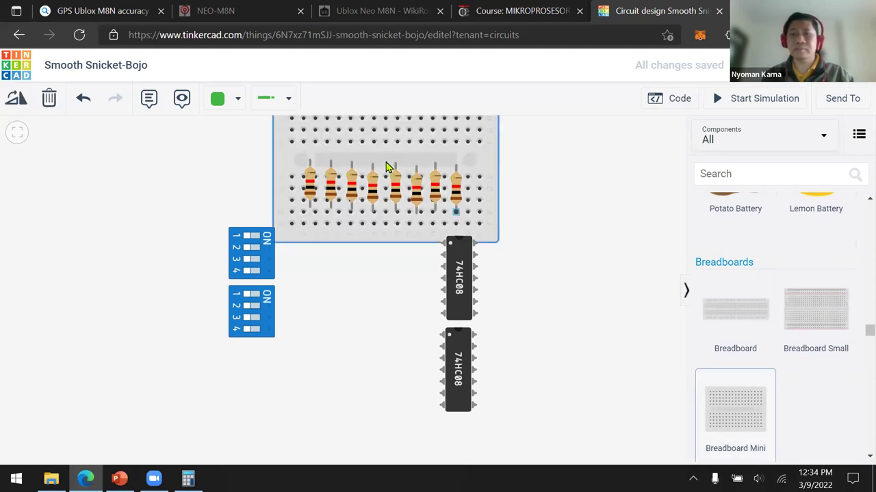
pyautogui.moveTo(386, 167); pyautogui.dragTo(408, 165)
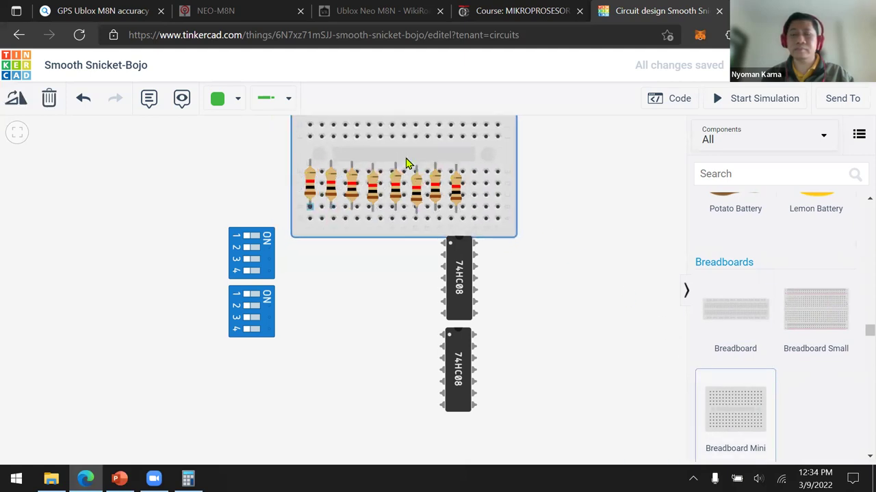
pyautogui.moveTo(551, 276); pyautogui.dragTo(553, 327)
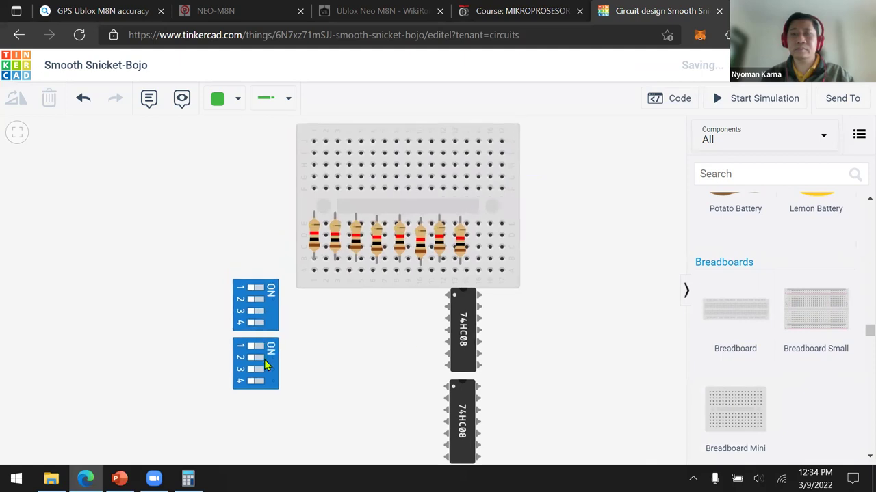
# Step: Move both DIP switches lower, one below the other, and shift the mini breadboard slightly left
pyautogui.moveTo(267, 358); pyautogui.dragTo(267, 402)
pyautogui.moveTo(261, 312); pyautogui.dragTo(262, 350)
pyautogui.moveTo(397, 199); pyautogui.dragTo(362, 198)
# Step: Plug the eight resistors into adjacent breadboard columns so that each one bridges the centre channel
pyautogui.moveTo(283, 236); pyautogui.dragTo(326, 205)
pyautogui.moveTo(355, 240); pyautogui.dragTo(336, 197)
pyautogui.moveTo(376, 236); pyautogui.dragTo(349, 205)
pyautogui.moveTo(395, 235); pyautogui.dragTo(361, 201)
pyautogui.moveTo(421, 234); pyautogui.dragTo(373, 200)
pyautogui.moveTo(439, 233); pyautogui.dragTo(385, 203)
pyautogui.moveTo(459, 236); pyautogui.dragTo(402, 205)
pyautogui.click(553, 231)
# Step: Place a 1.5V Battery left of the DIP switches and set its count to 3 batteries
pyautogui.scroll(3, 791, 231)
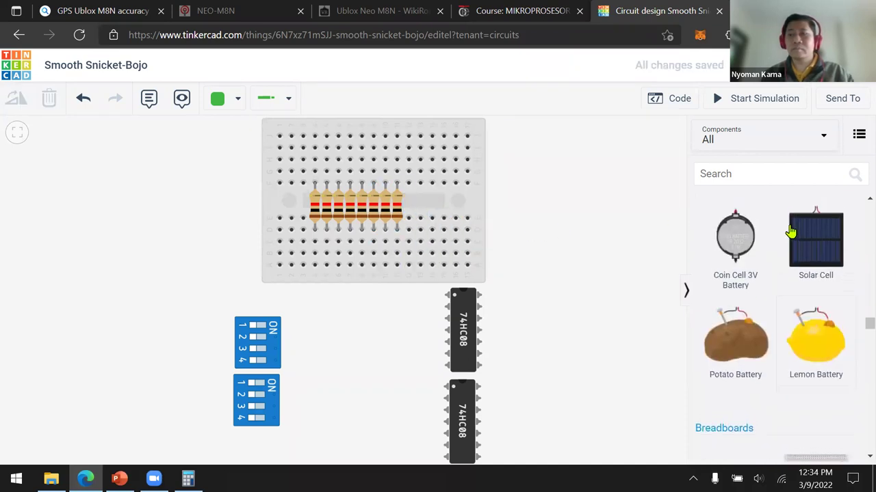
pyautogui.scroll(3, 791, 232)
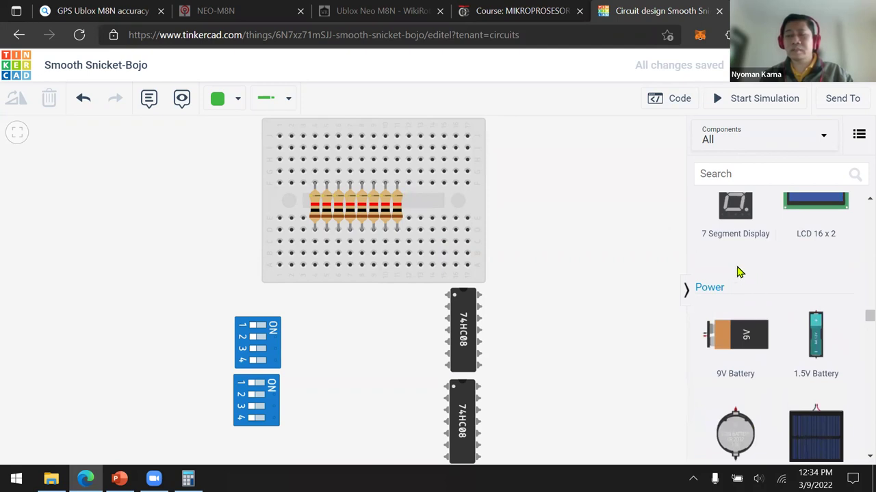
pyautogui.scroll(1, 755, 290)
pyautogui.moveTo(816, 385); pyautogui.dragTo(55, 209)
pyautogui.click(629, 190)
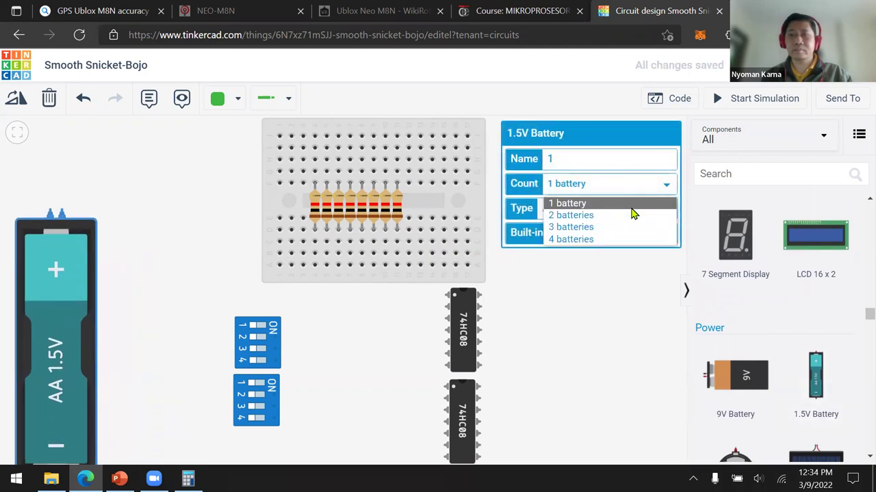
pyautogui.click(633, 226)
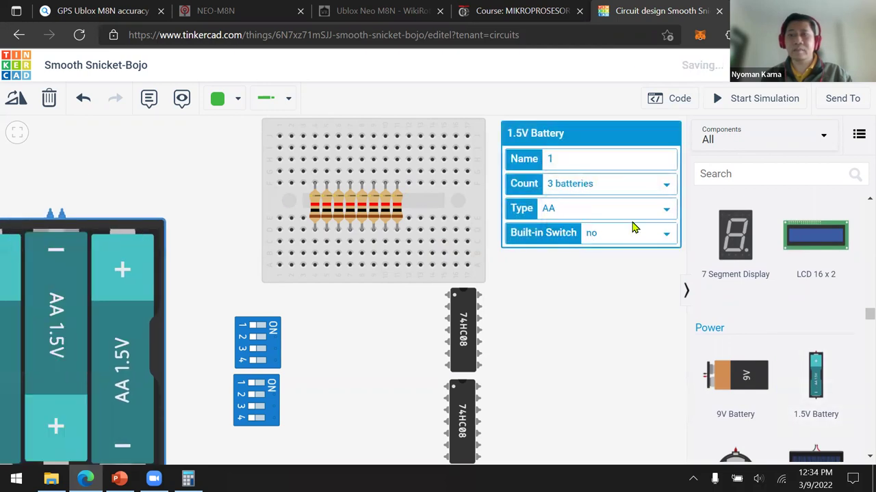
pyautogui.click(601, 294)
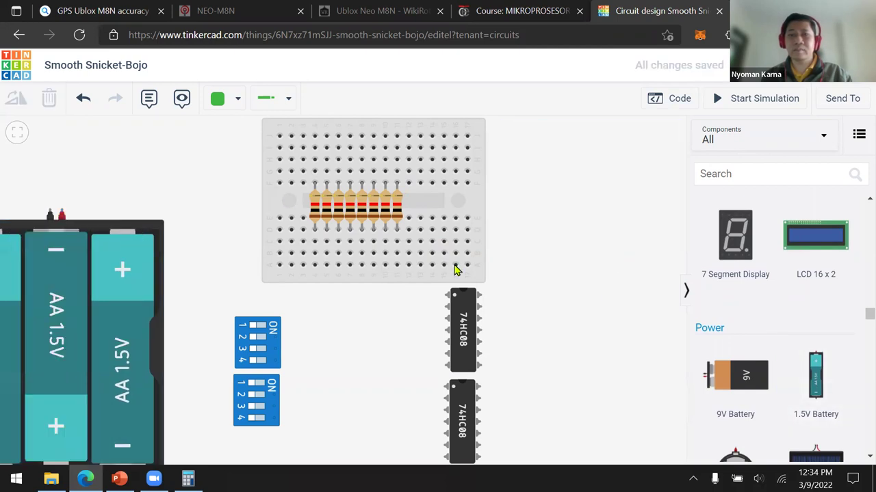
# Step: Wire the battery's positive terminal to the first resistor's column in the breadboard's upper half with one right-angle bend, and colour the wire red
pyautogui.click(60, 213)
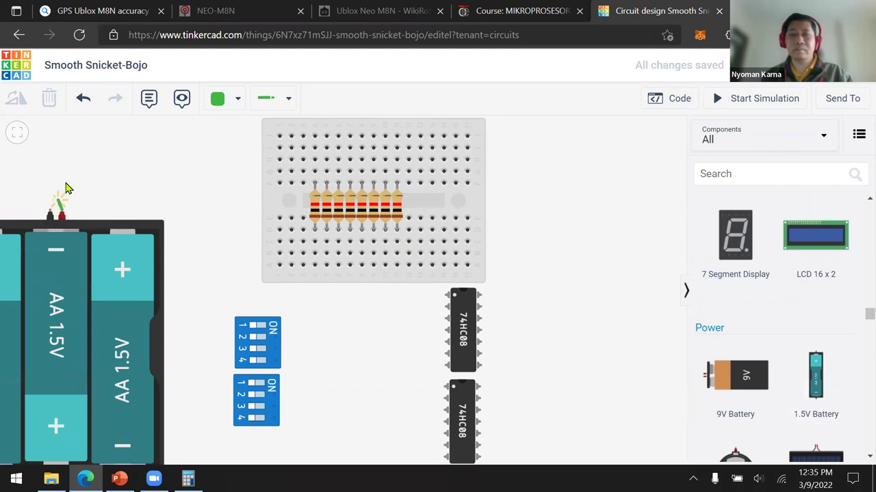
pyautogui.click(64, 146)
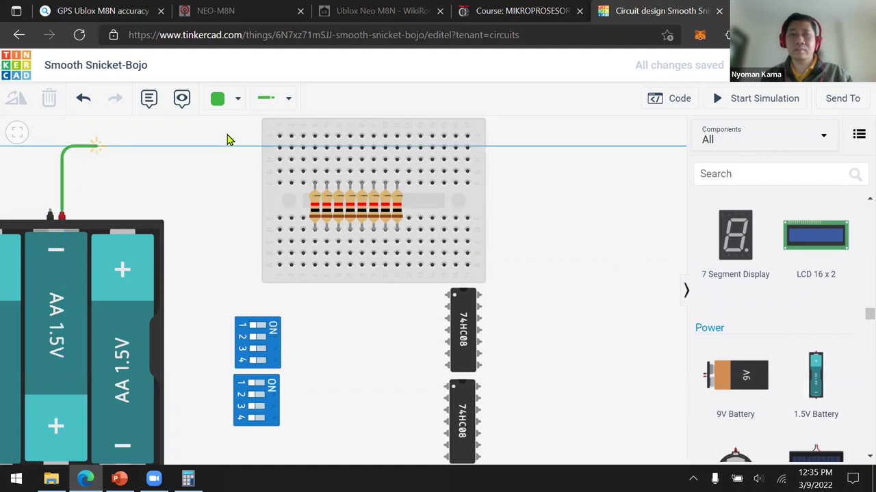
pyautogui.click(315, 148)
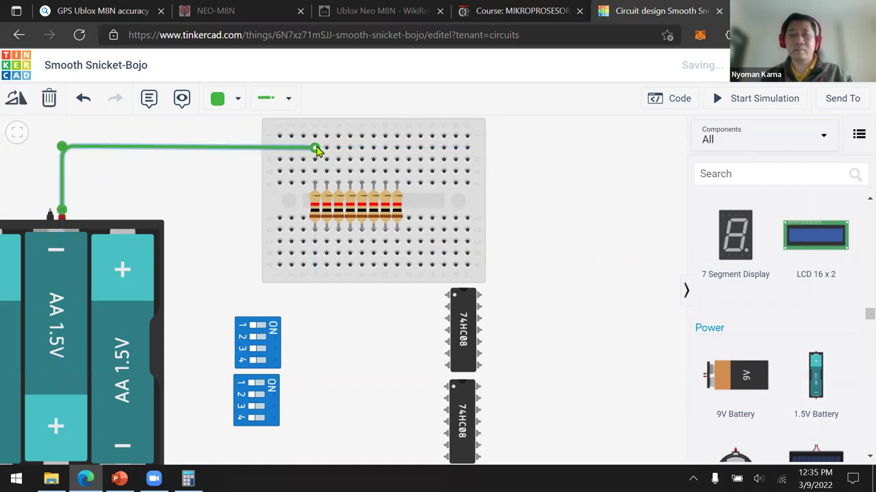
pyautogui.click(61, 151)
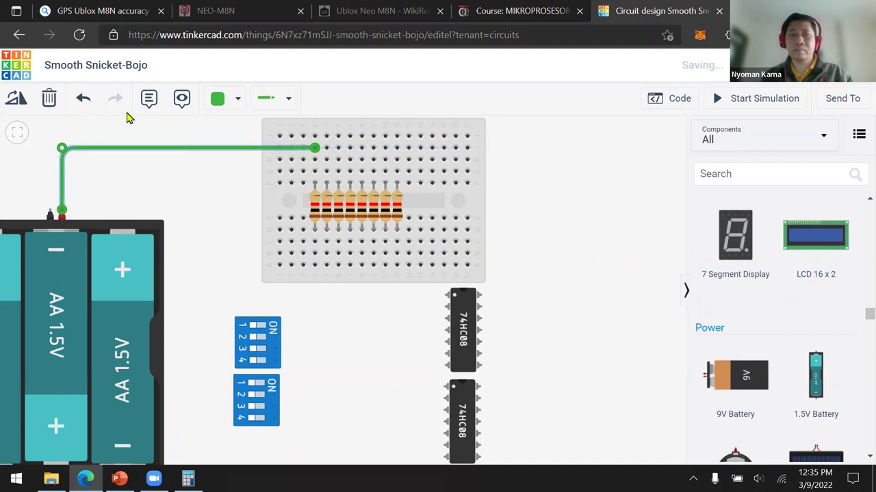
pyautogui.click(240, 99)
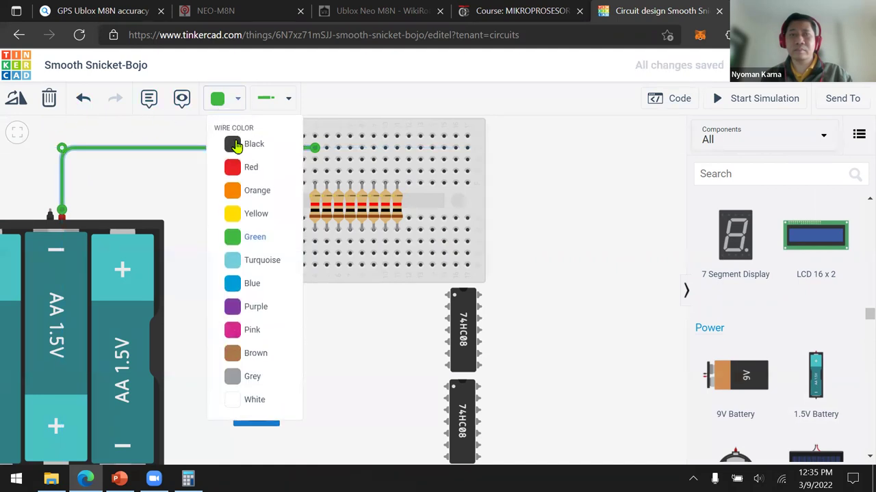
pyautogui.click(238, 169)
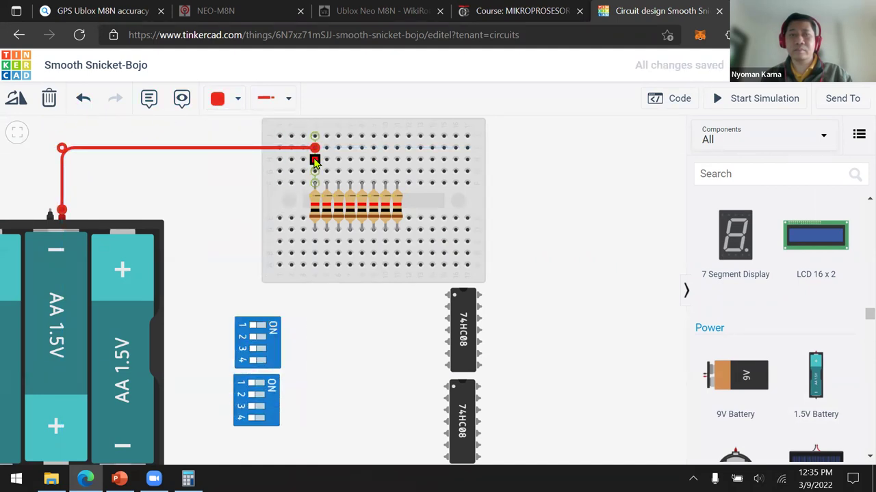
# Step: Link the upper columns of all eight resistors with short red jumpers staggered between the breadboard's two topmost rows
pyautogui.click(314, 136)
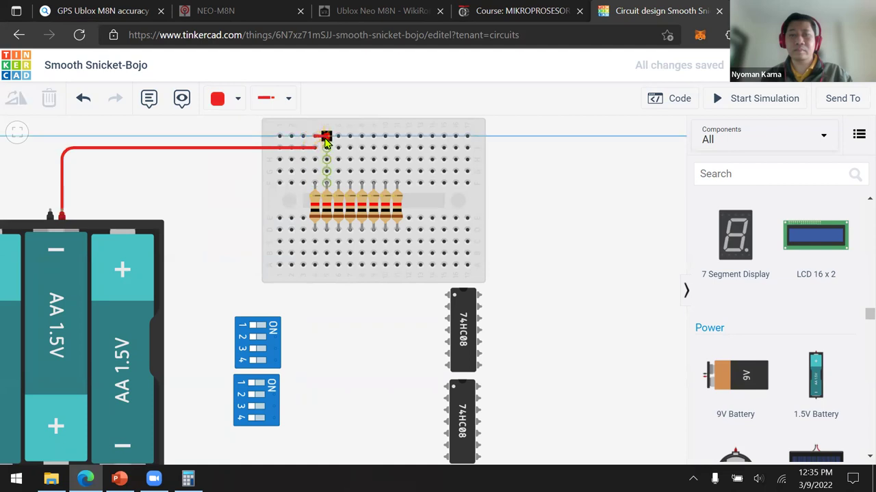
pyautogui.click(325, 136)
pyautogui.click(337, 148)
pyautogui.moveTo(337, 148); pyautogui.dragTo(396, 136)
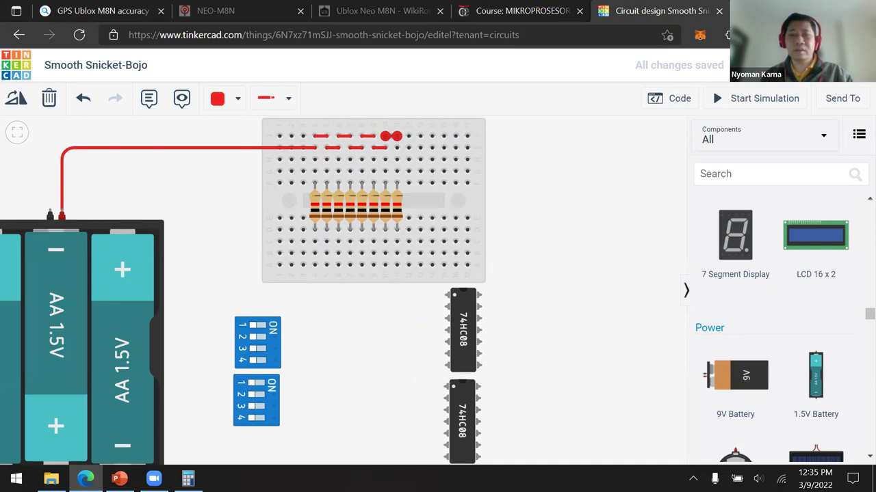
# Step: Check the input circuit slide in PowerPoint, then return to Tinkercad and place a second Breadboard Mini right of the 74HC08 chips
pyautogui.click(119, 479)
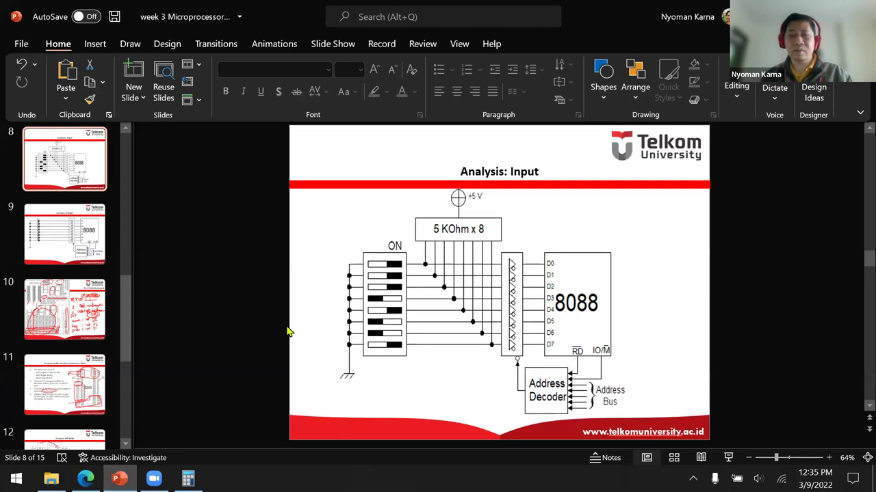
pyautogui.moveTo(86, 478)
pyautogui.click(86, 431)
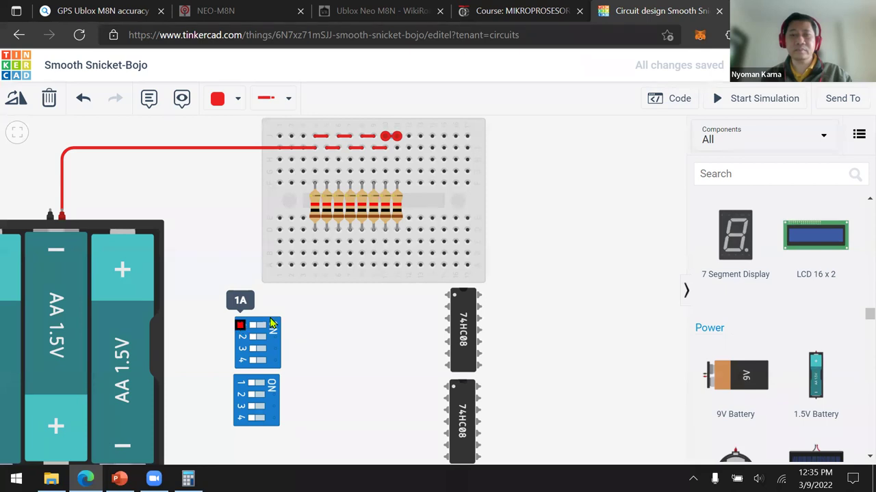
pyautogui.scroll(-5, 797, 257)
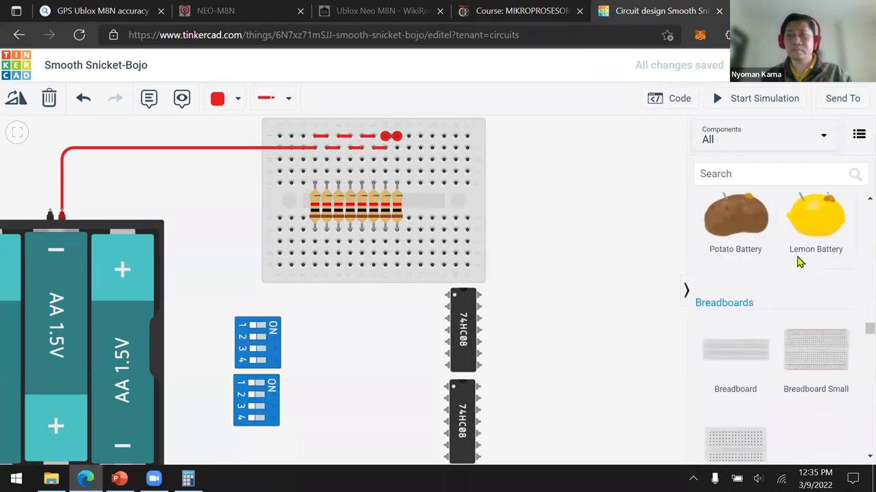
pyautogui.scroll(-2, 799, 262)
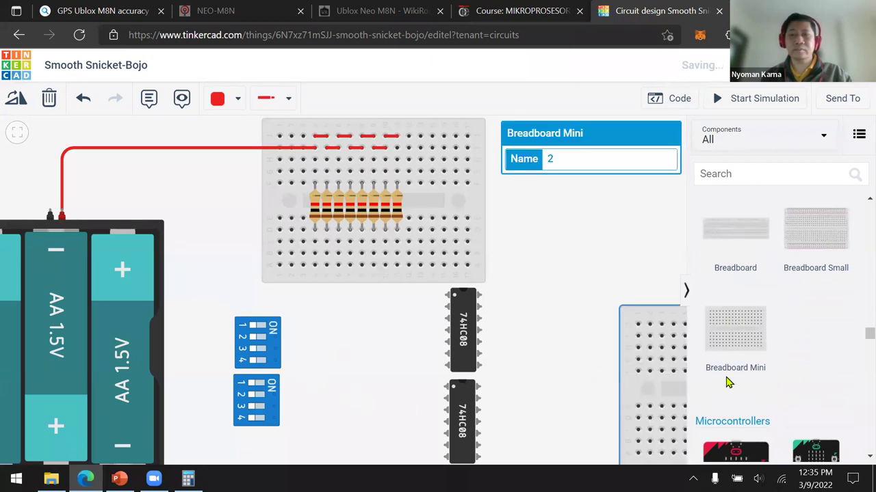
# Step: Rotate the second Breadboard Mini 90° to stand vertically near the DIP switches, and move the overlapping 74HC08 chip clear to its right
pyautogui.moveTo(528, 381); pyautogui.dragTo(335, 387)
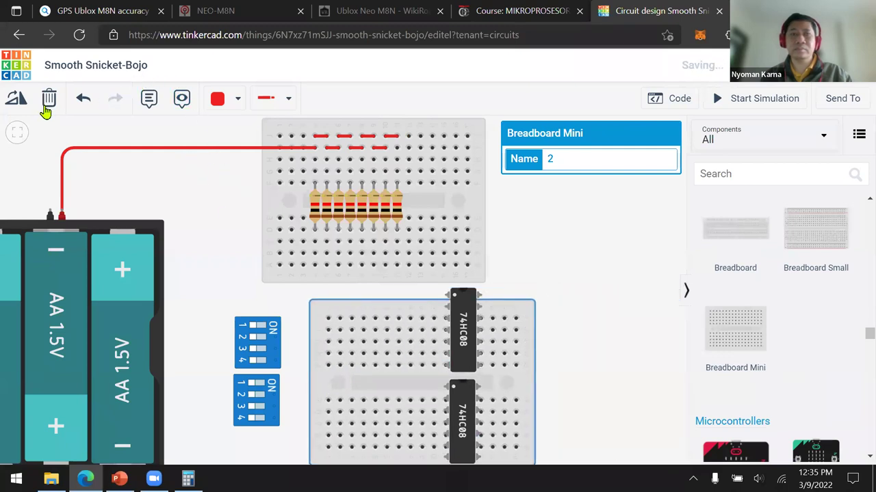
pyautogui.click(15, 100)
pyautogui.click(15, 100)
pyautogui.click(15, 100)
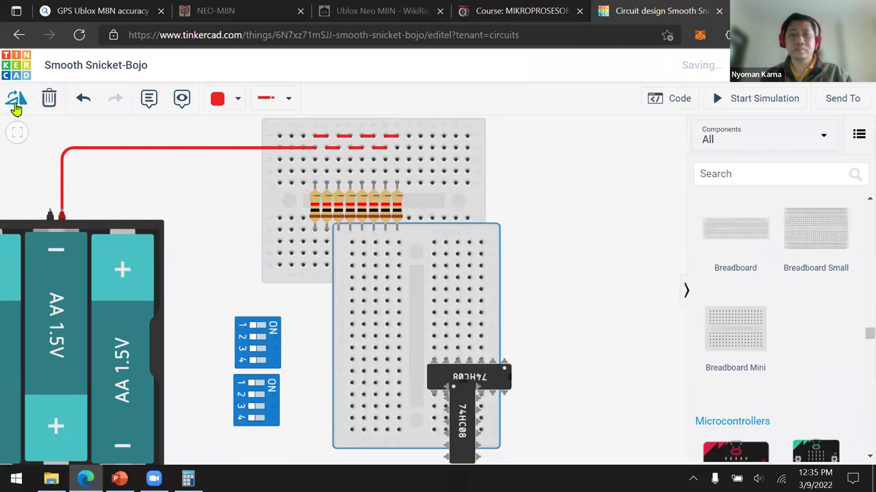
pyautogui.click(482, 379)
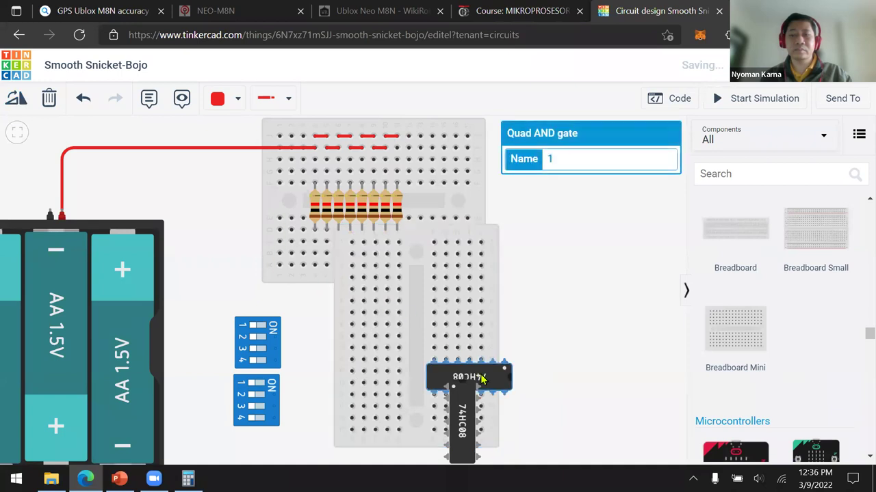
pyautogui.moveTo(600, 349); pyautogui.dragTo(601, 349)
# Step: Move the vertical breadboard under the two DIP switches and seat both switches across its centre gap, one empty row apart
pyautogui.moveTo(405, 342); pyautogui.dragTo(255, 404)
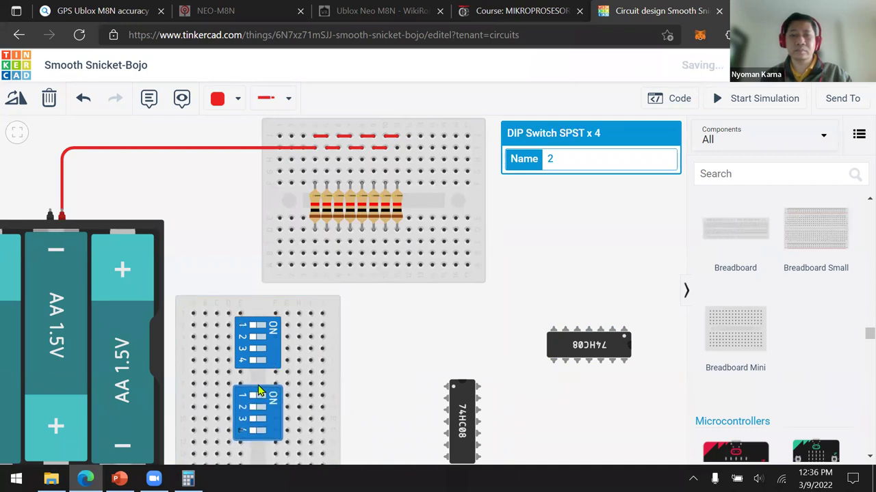
pyautogui.moveTo(254, 354); pyautogui.dragTo(254, 367)
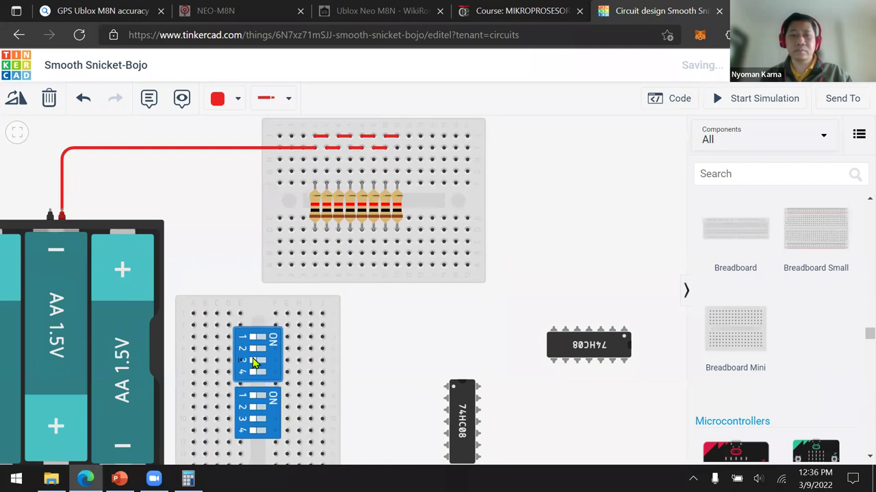
pyautogui.click(438, 320)
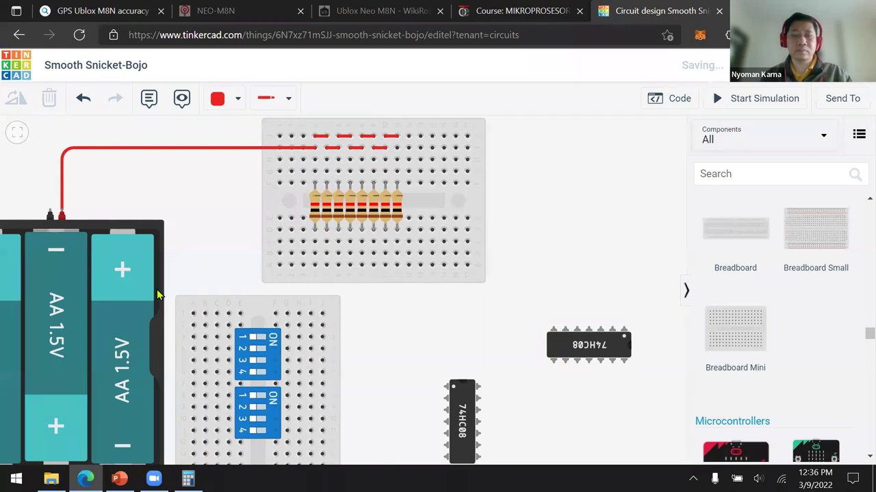
# Step: Wire the battery's negative terminal to the first hole of the upper DIP switch's row 1 with right-angle bends, and colour the wire black
pyautogui.click(50, 214)
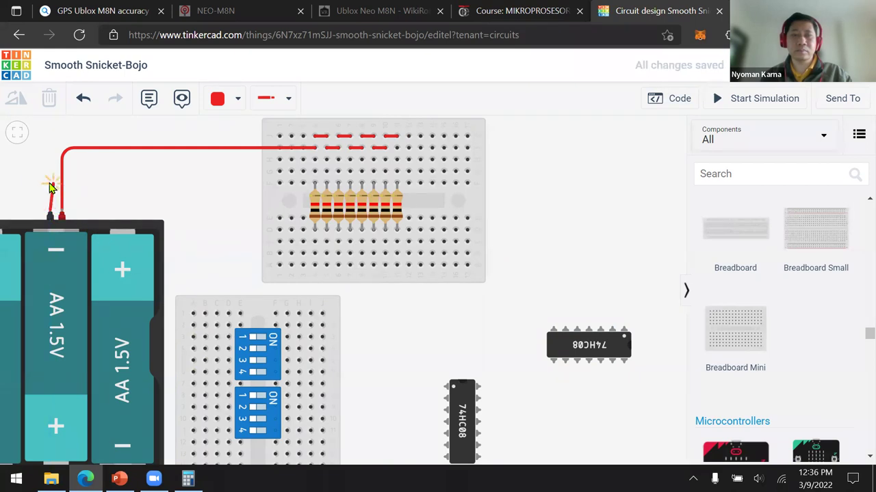
pyautogui.click(199, 225)
pyautogui.click(193, 337)
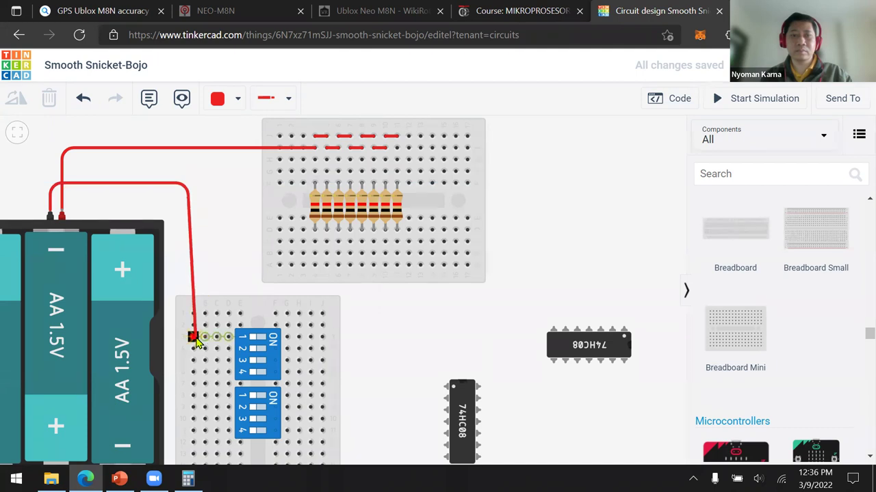
pyautogui.click(186, 190)
pyautogui.moveTo(185, 190); pyautogui.dragTo(194, 184)
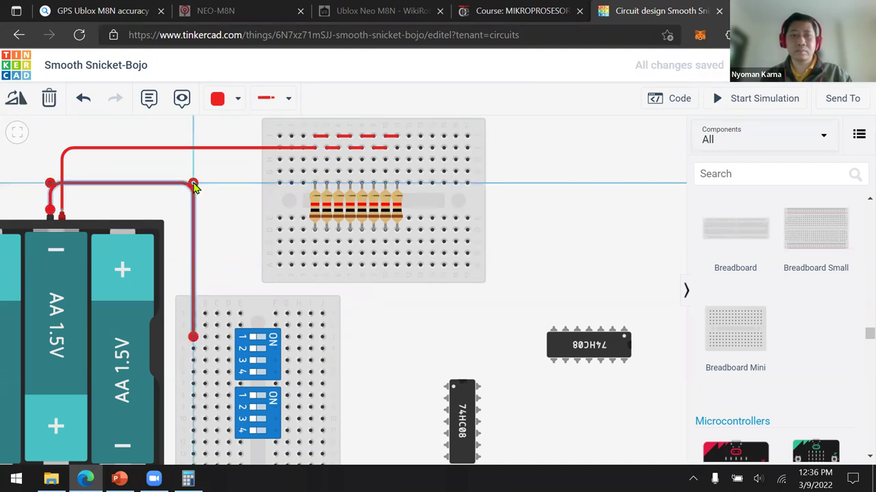
pyautogui.click(237, 100)
pyautogui.click(244, 141)
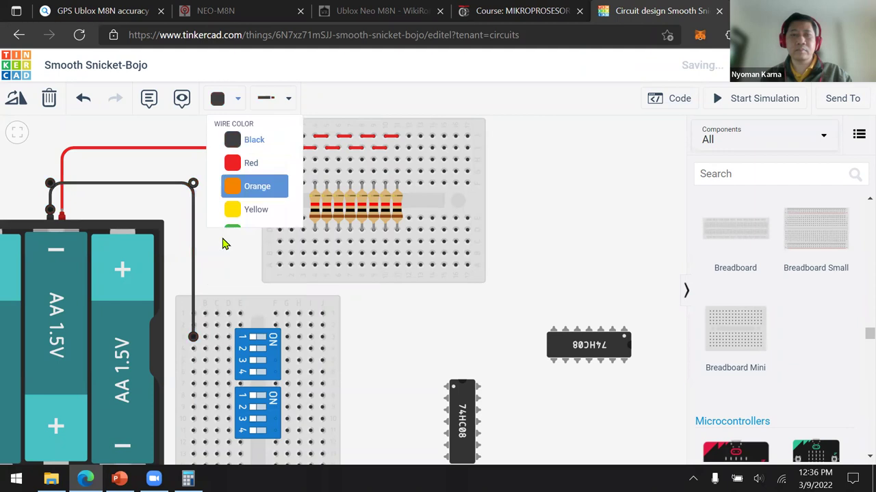
pyautogui.click(225, 244)
# Step: Link rows 1 and 2 of the upper DIP switch with a short black jumper in breadboard column B
pyautogui.click(205, 337)
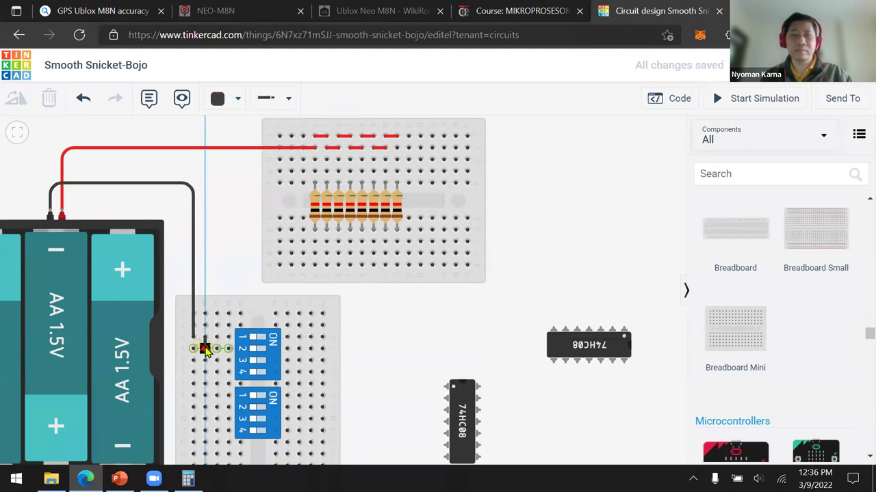
pyautogui.click(204, 349)
pyautogui.click(193, 359)
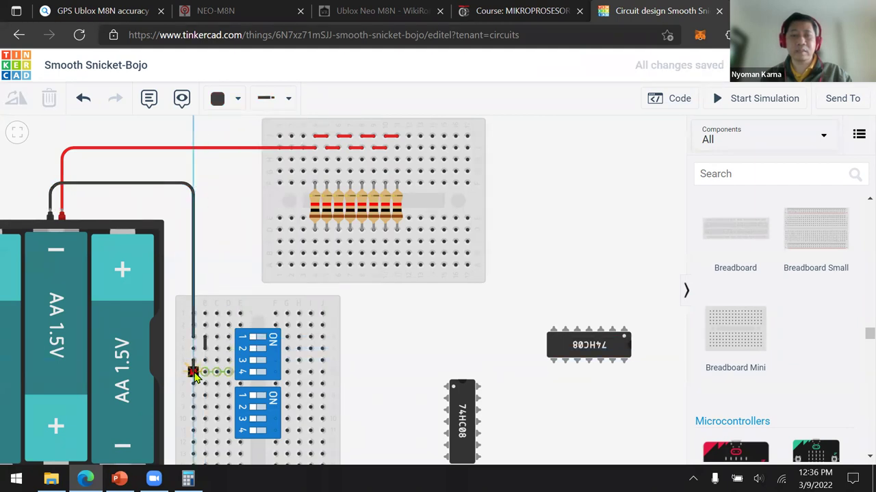
pyautogui.click(193, 372)
pyautogui.click(205, 372)
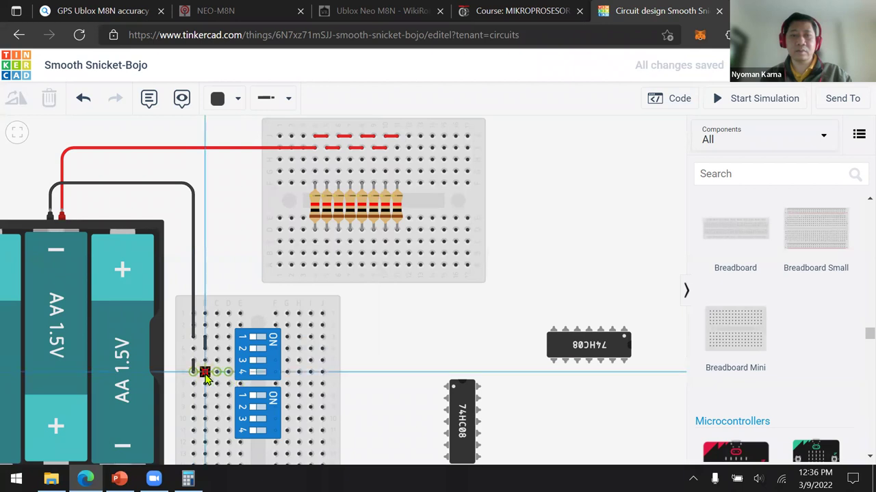
pyautogui.press('Escape')
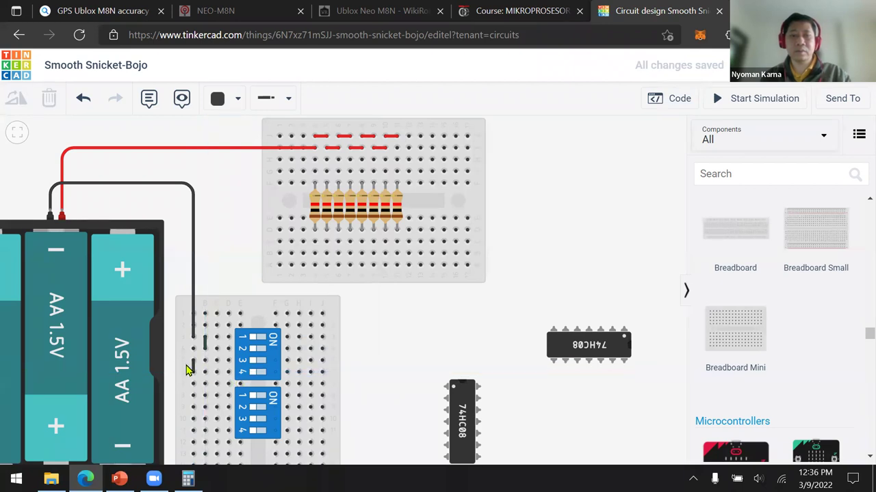
pyautogui.hotkey('ctrl', 'z')
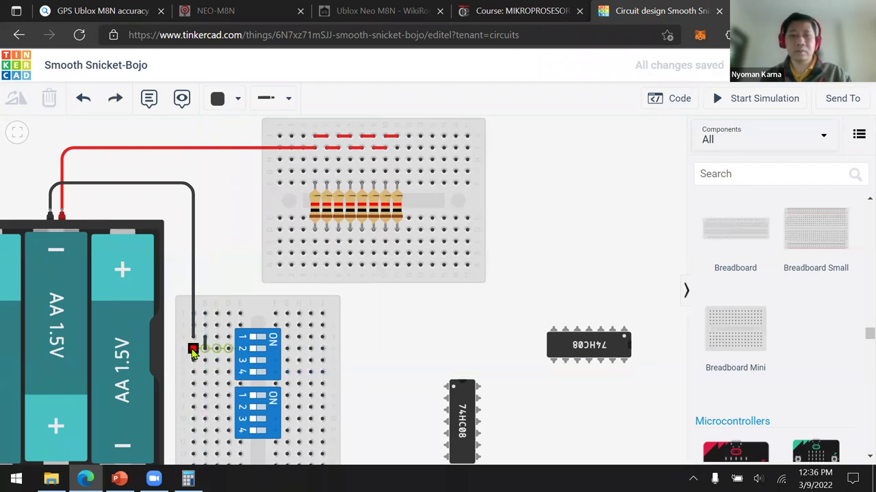
# Step: Chain the left-side rows from the upper DIP switch's row 2 to the lower one's row 4 with short black jumpers staggered between columns A and B
pyautogui.click(193, 350)
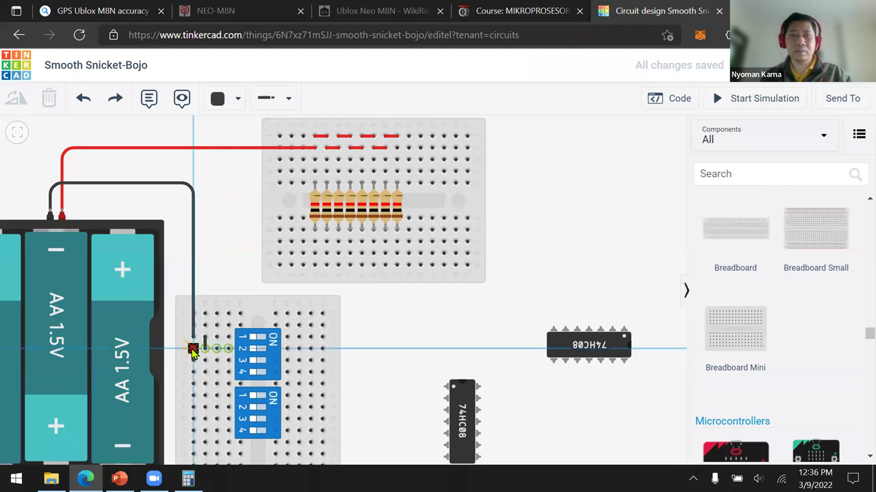
pyautogui.click(193, 360)
pyautogui.click(205, 360)
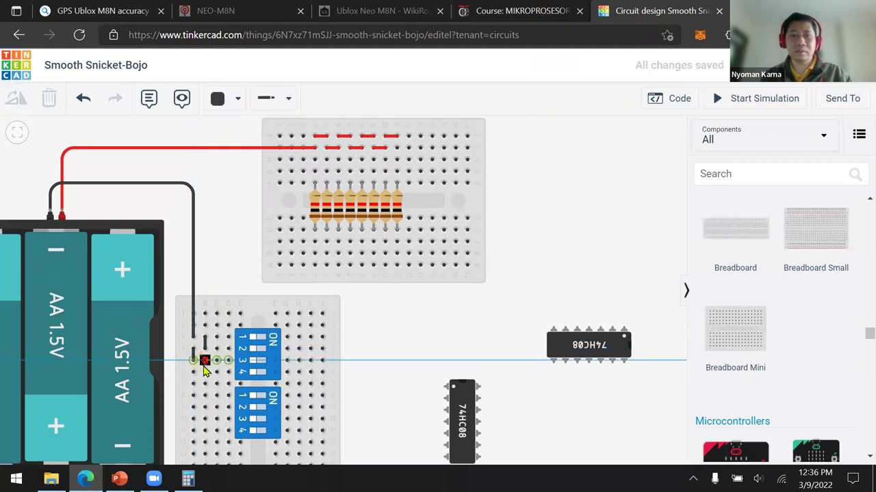
pyautogui.click(205, 372)
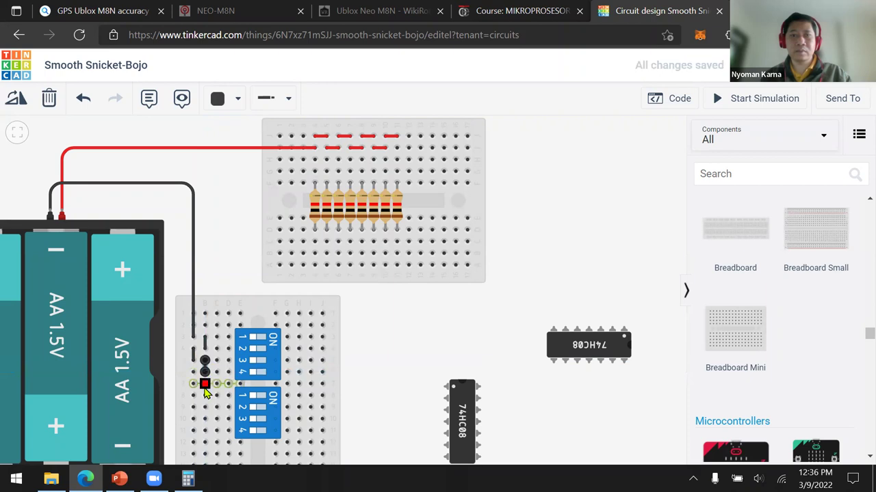
pyautogui.click(193, 372)
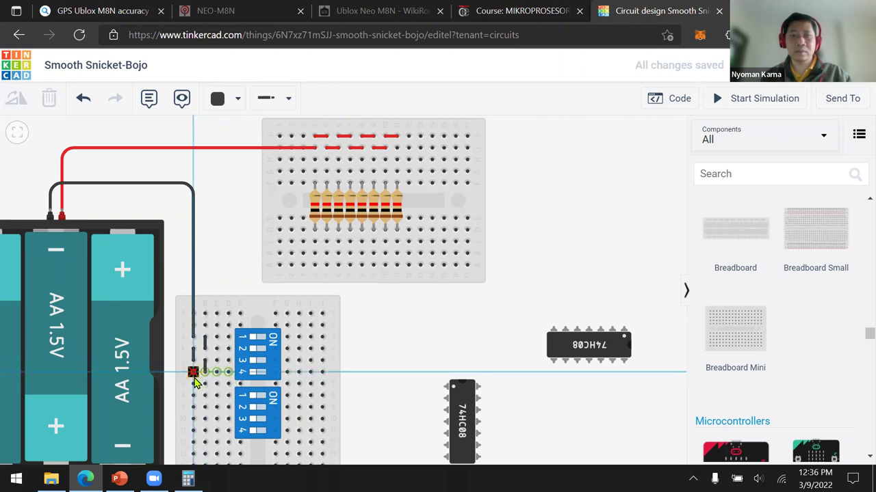
pyautogui.click(193, 396)
pyautogui.click(205, 396)
pyautogui.click(205, 407)
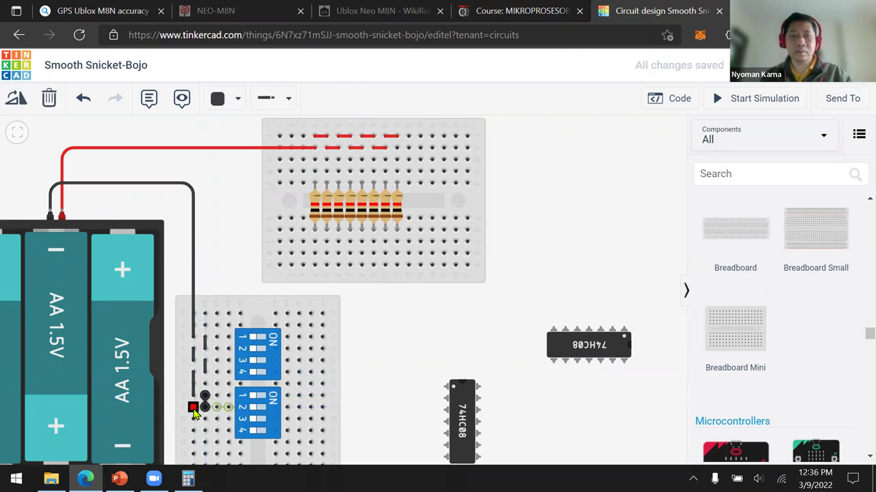
pyautogui.click(192, 407)
pyautogui.click(193, 419)
pyautogui.click(205, 418)
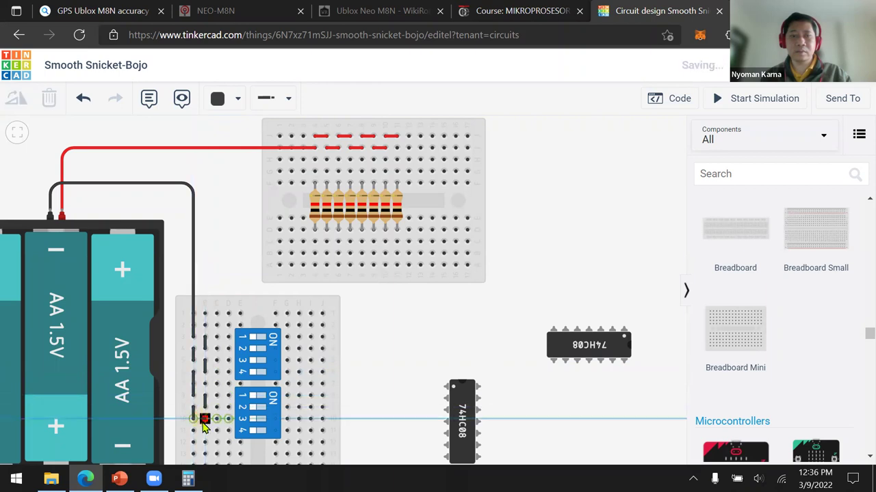
pyautogui.click(205, 430)
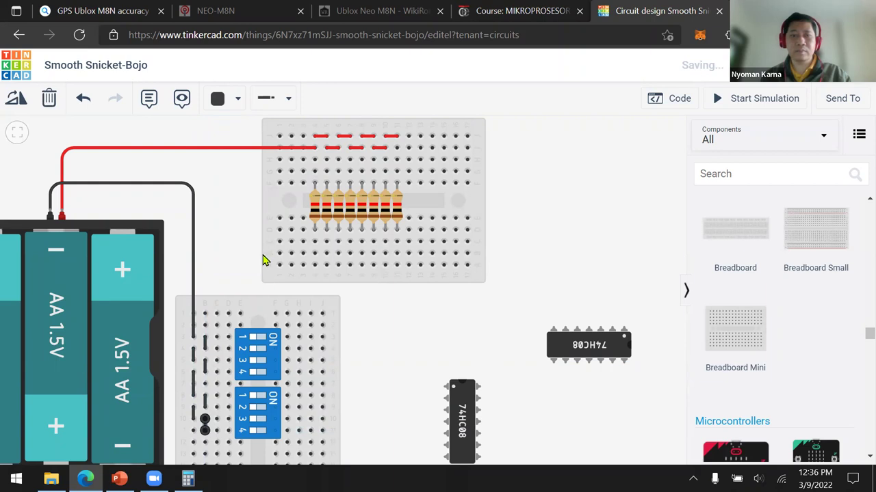
pyautogui.click(227, 257)
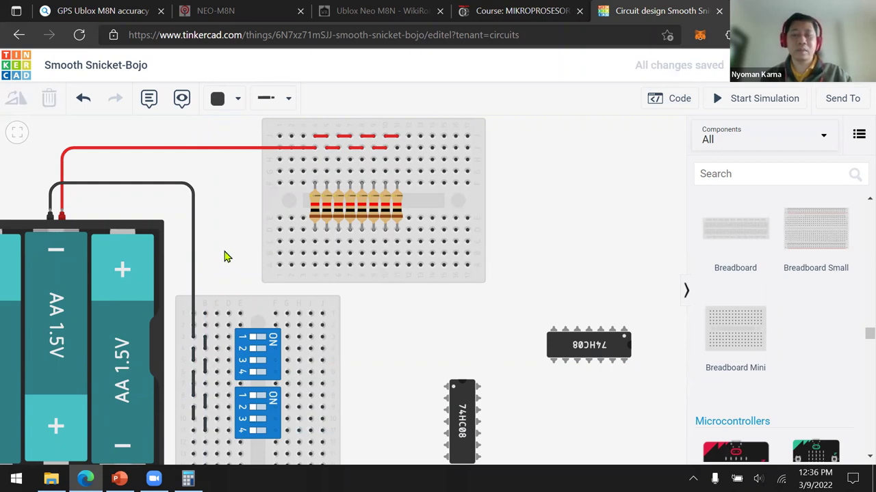
# Step: Check the "Analysis: Input" circuit slide in PowerPoint, then return to the Tinkercad circuit
pyautogui.click(119, 479)
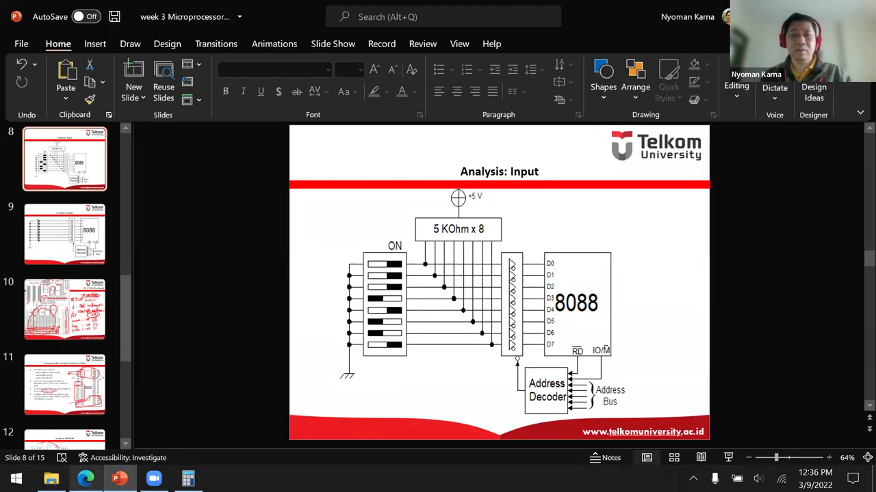
pyautogui.click(86, 479)
pyautogui.click(85, 418)
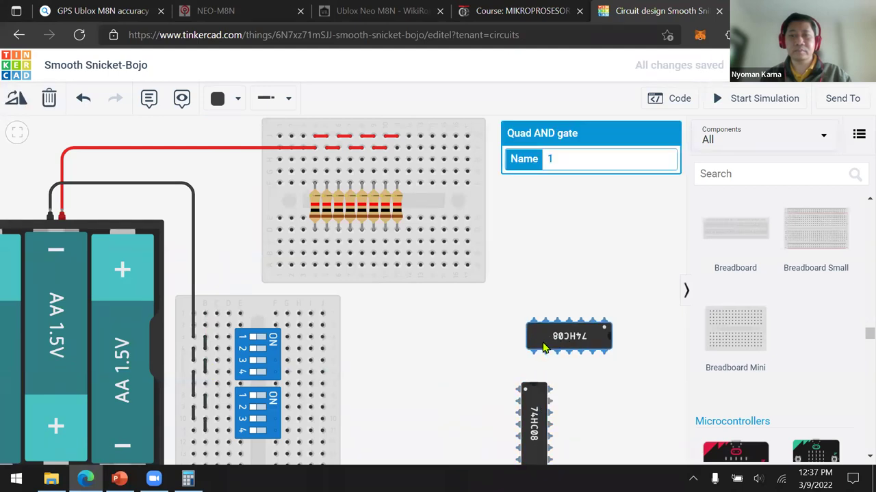
# Step: Rotate the horizontal 74HC08 chip in 30° increments until it stands upright like the chip below it
pyautogui.click(20, 101)
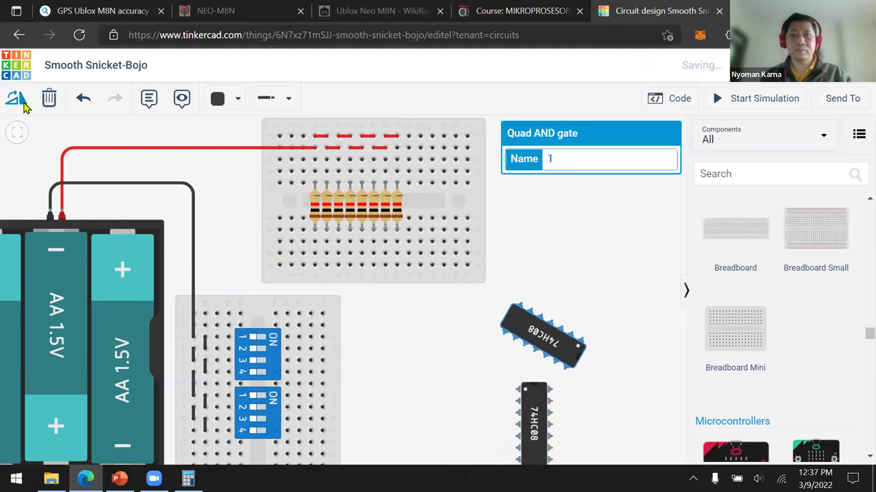
pyautogui.click(20, 101)
pyautogui.click(21, 102)
pyautogui.click(22, 103)
pyautogui.click(22, 102)
pyautogui.click(22, 103)
pyautogui.click(22, 102)
pyautogui.click(22, 103)
pyautogui.click(22, 102)
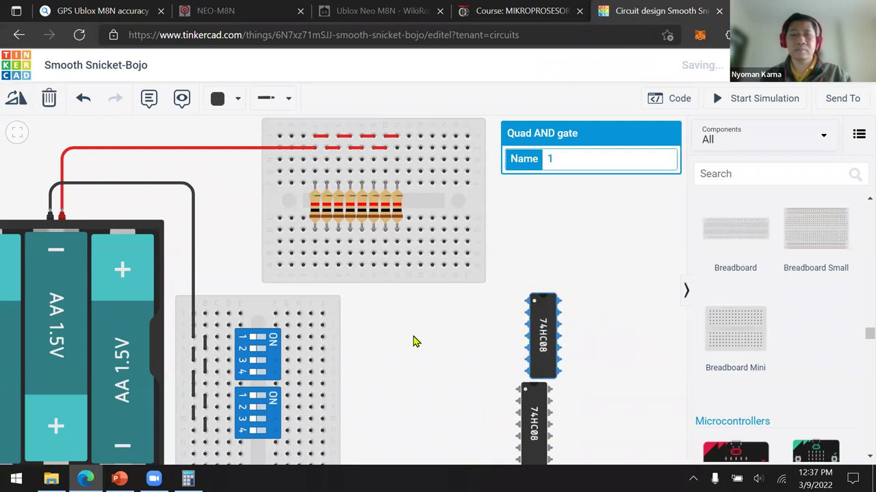
pyautogui.click(362, 311)
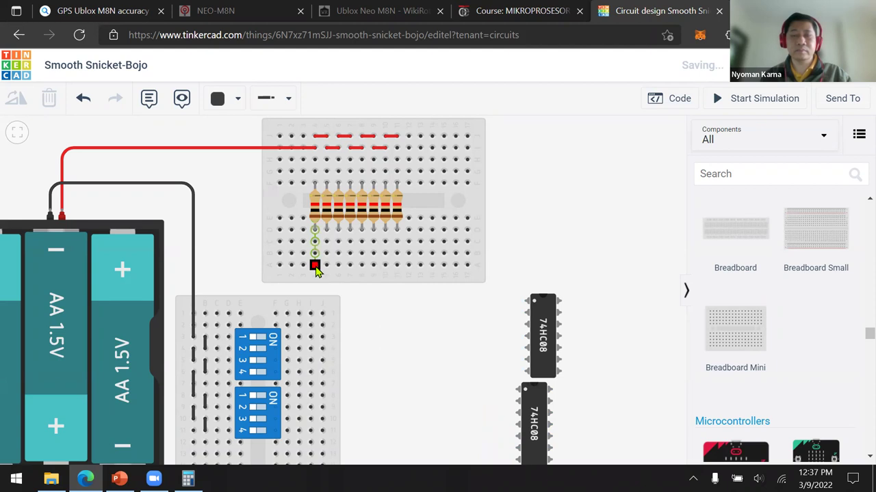
# Step: Shift the resistor breadboard left until the first resistor's column sits roughly above the holes just right of the DIP switches
pyautogui.click(481, 204)
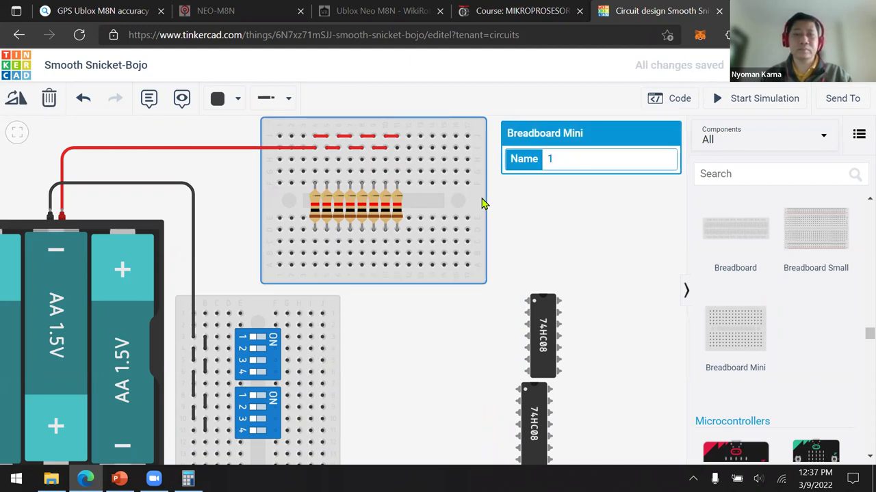
pyautogui.hotkey('ctrl', 'z')
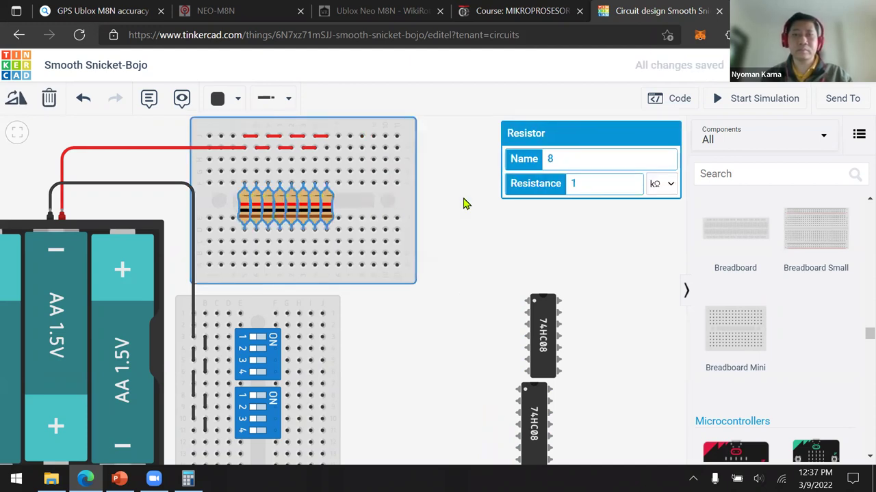
pyautogui.click(463, 204)
pyautogui.click(403, 210)
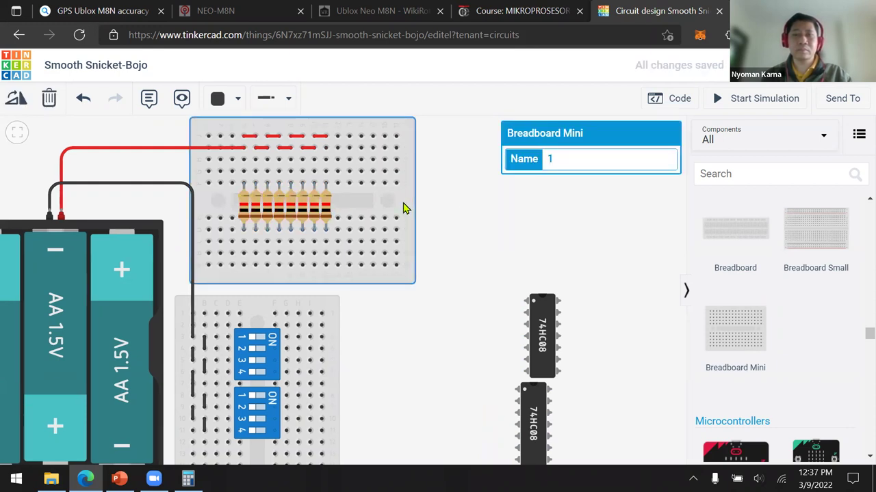
pyautogui.hotkey('ctrl', 'z')
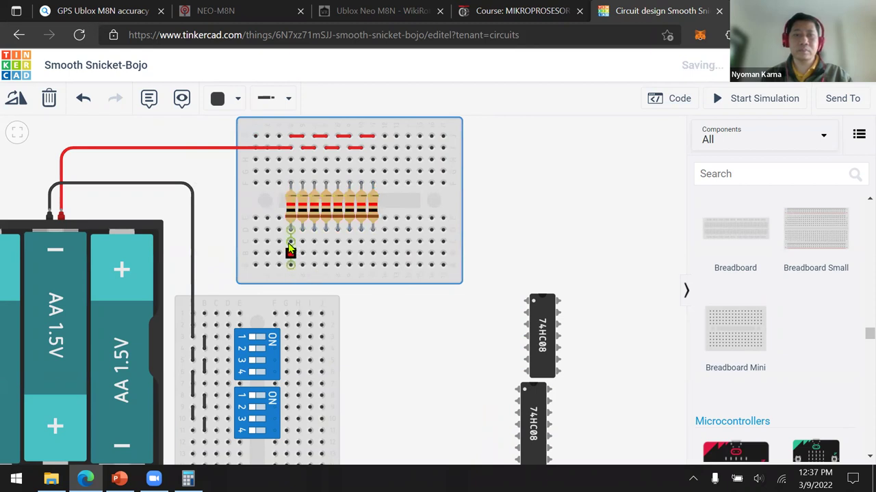
# Step: Wire the first resistor's lower column to the upper DIP switch's row 1, nudging the resistor breadboard left until the wire is vertical
pyautogui.click(290, 267)
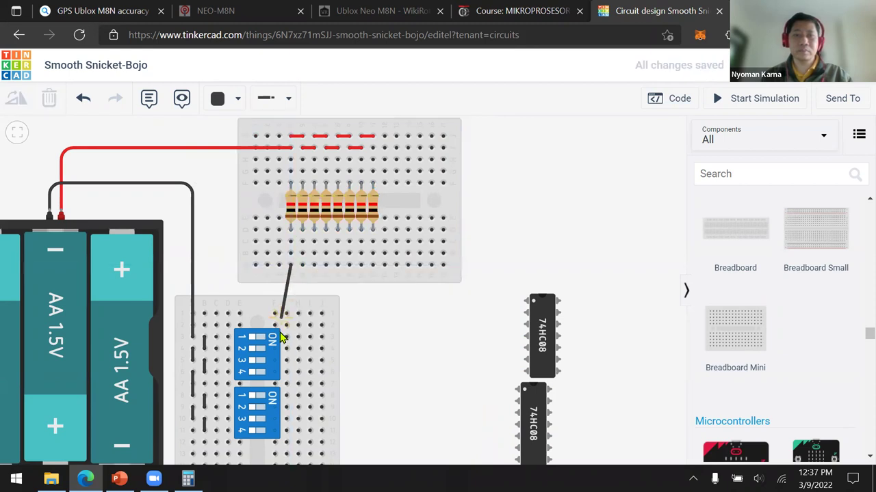
pyautogui.click(286, 337)
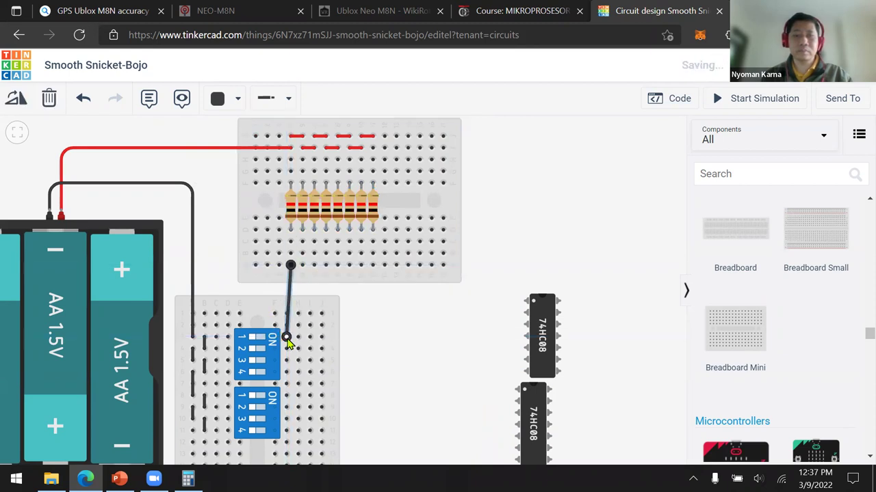
pyautogui.click(457, 212)
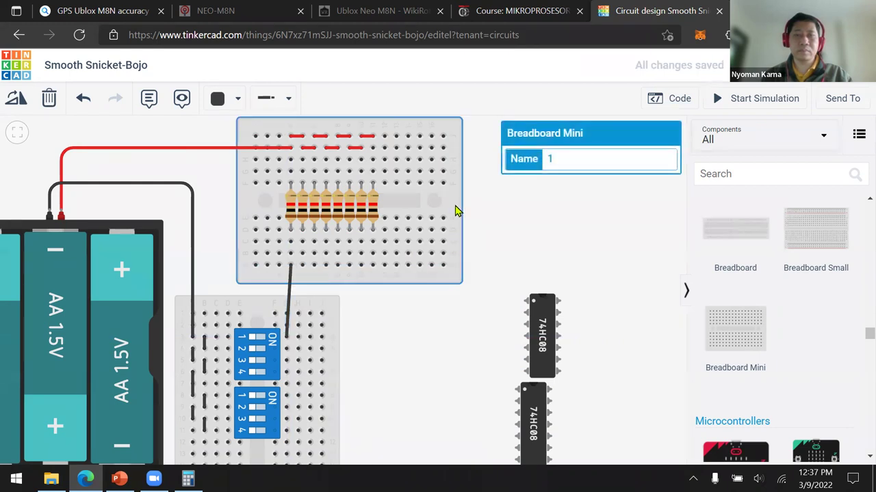
pyautogui.moveTo(457, 212); pyautogui.dragTo(461, 212)
pyautogui.click(425, 251)
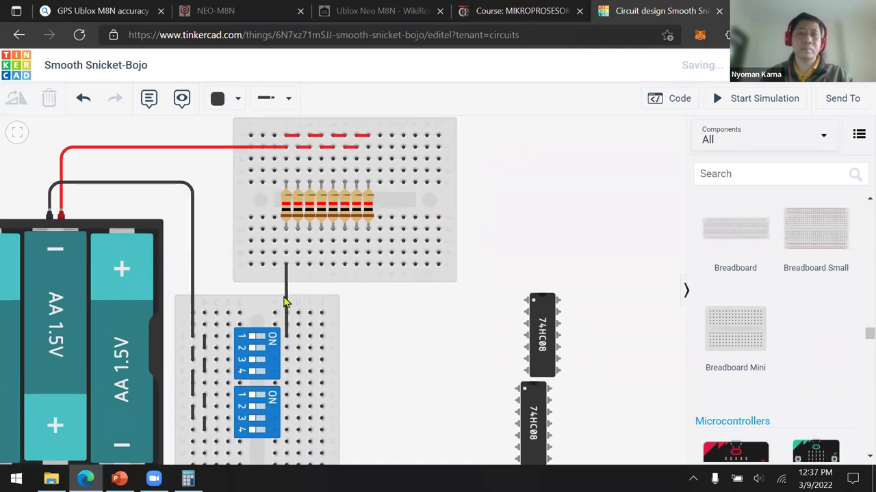
# Step: Change the wire between the first resistor and the upper DIP switch to green
pyautogui.click(286, 294)
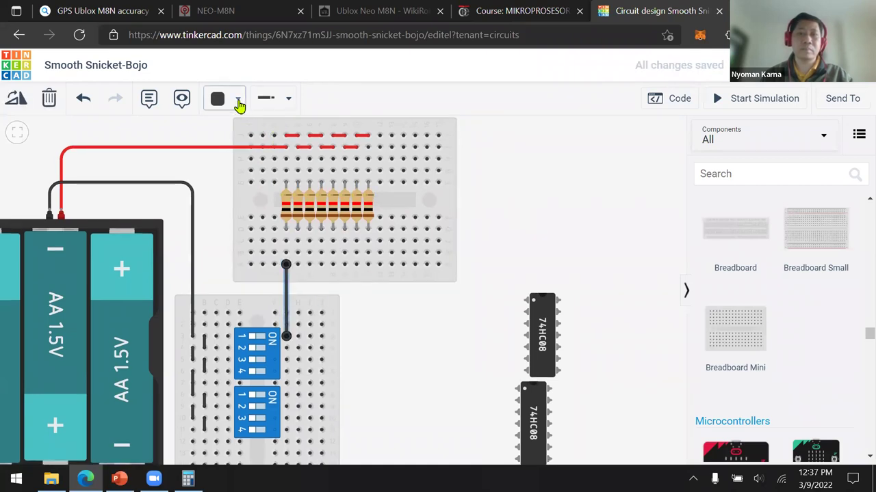
pyautogui.click(237, 101)
pyautogui.click(236, 237)
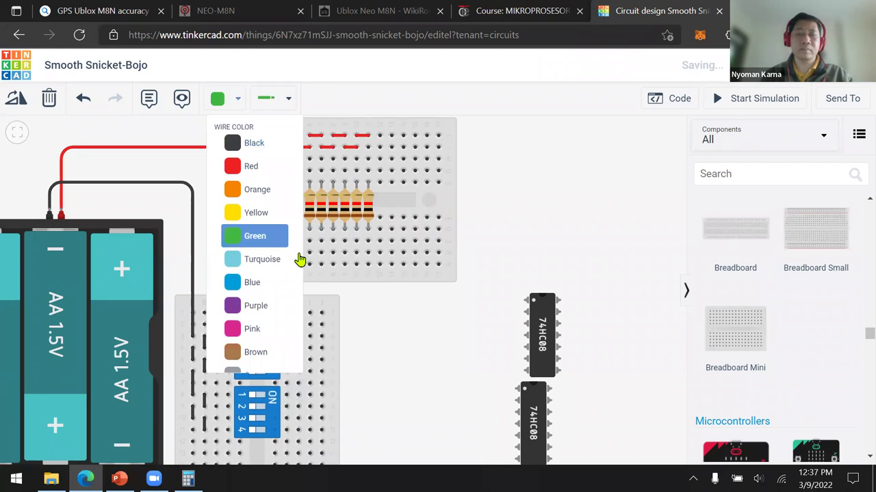
pyautogui.click(509, 259)
# Step: Run straight vertical green wires from resistors 2, 3 and 4 to the upper DIP switch's rows 2, 3 and 4, each one column further right
pyautogui.click(298, 264)
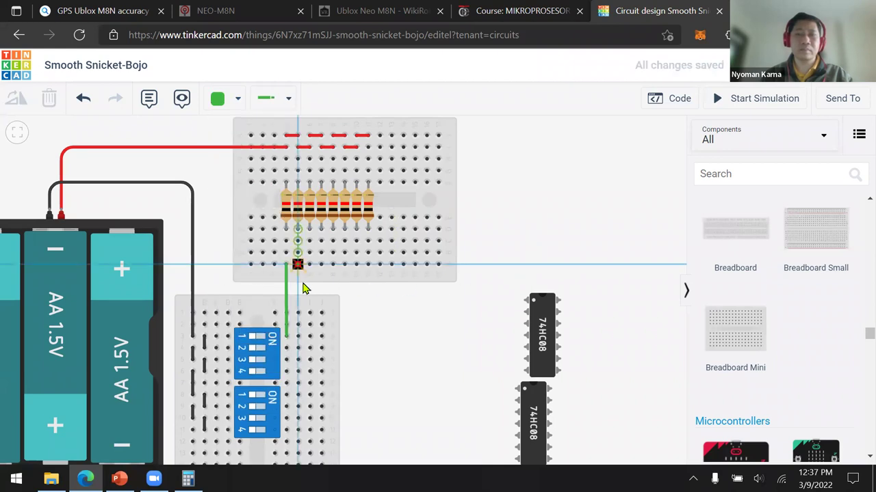
pyautogui.click(297, 348)
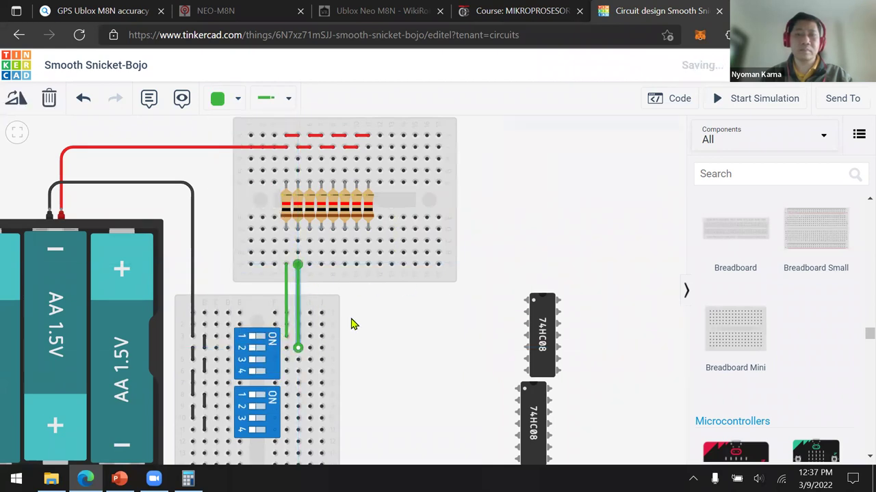
pyautogui.click(309, 264)
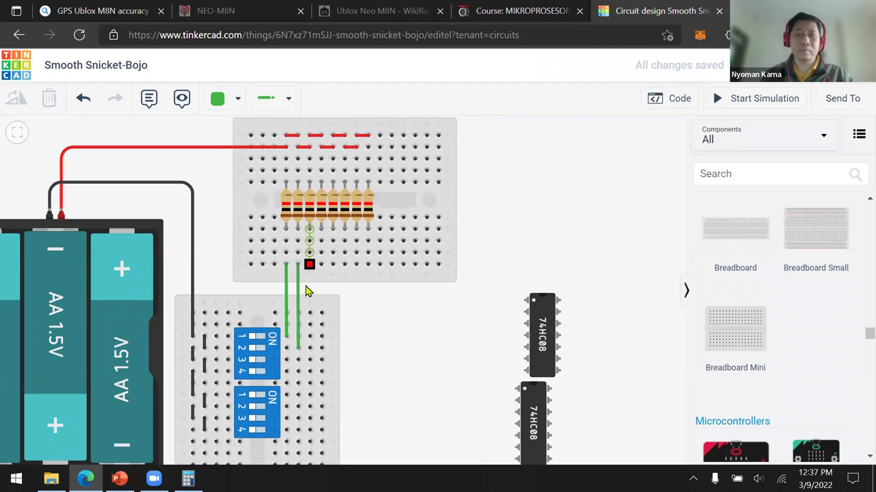
pyautogui.click(309, 361)
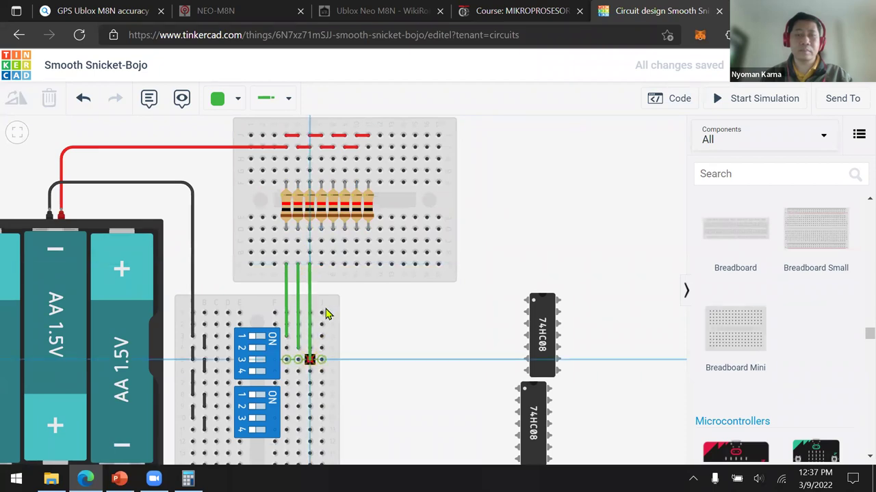
pyautogui.click(320, 264)
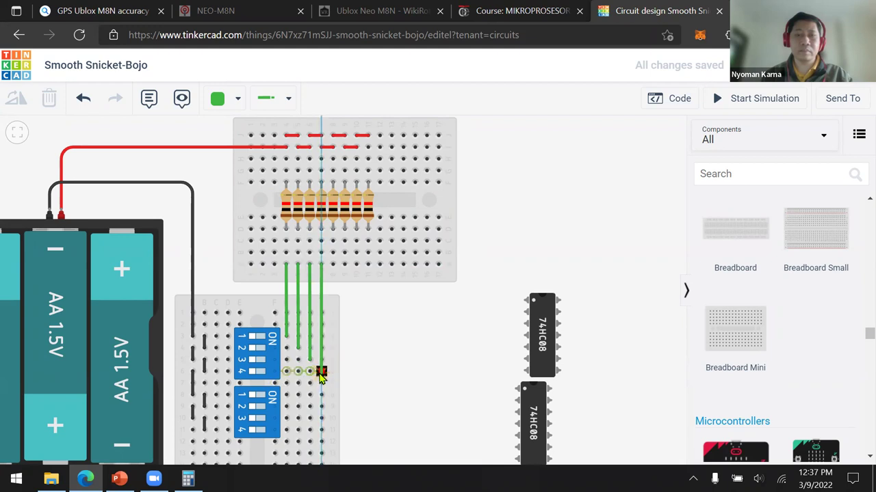
pyautogui.click(321, 372)
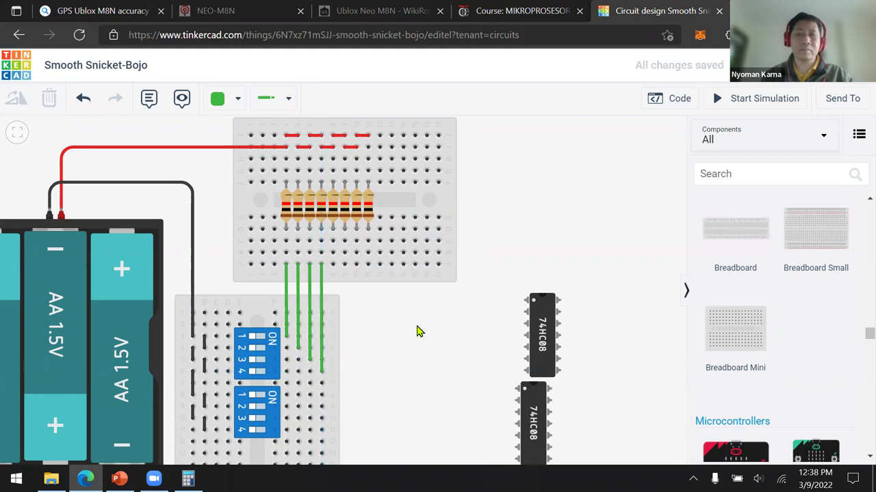
# Step: Wire resistors 5 and 6 to the lower DIP switch's rows 1 and 2 with green wires bent at right angles
pyautogui.click(333, 264)
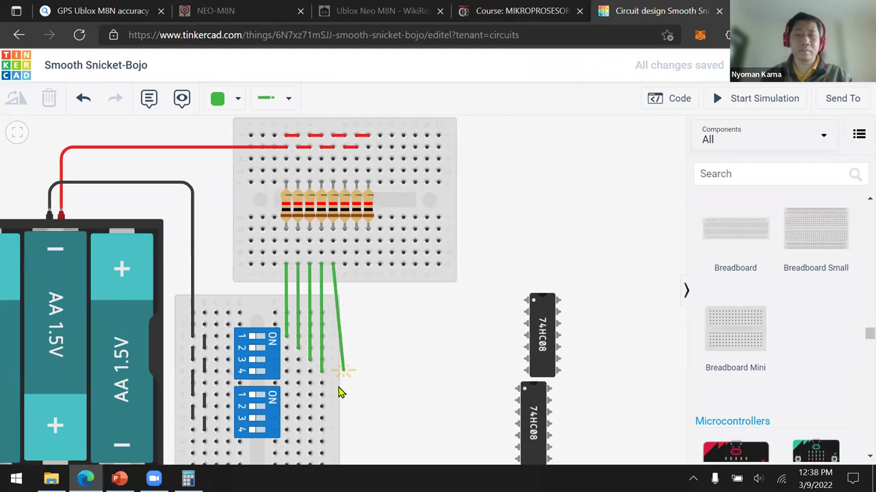
pyautogui.click(333, 396)
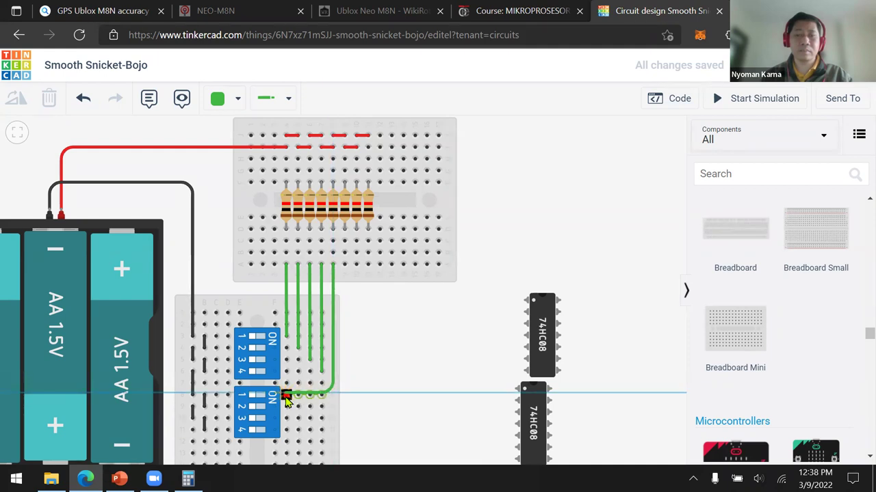
pyautogui.click(286, 396)
pyautogui.click(344, 264)
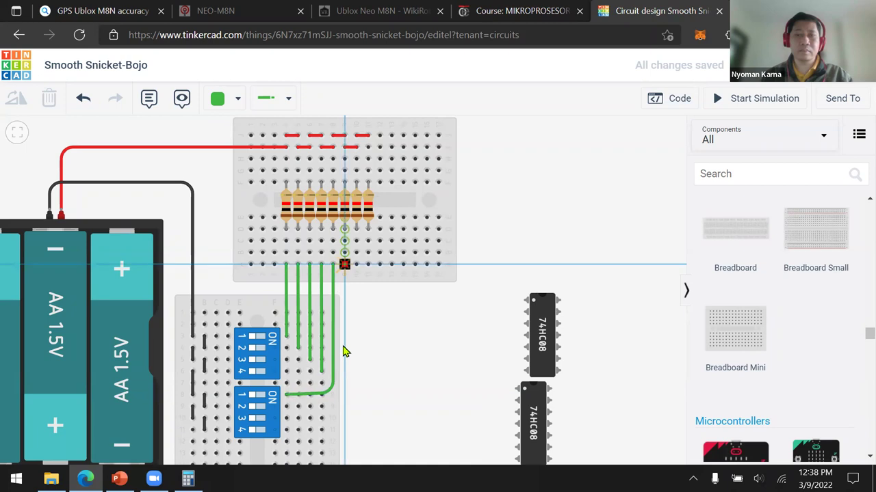
pyautogui.click(344, 406)
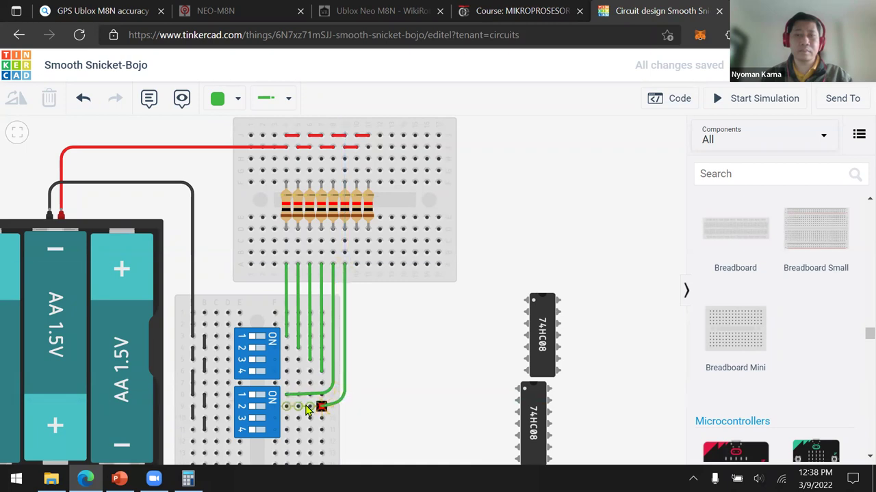
pyautogui.click(299, 408)
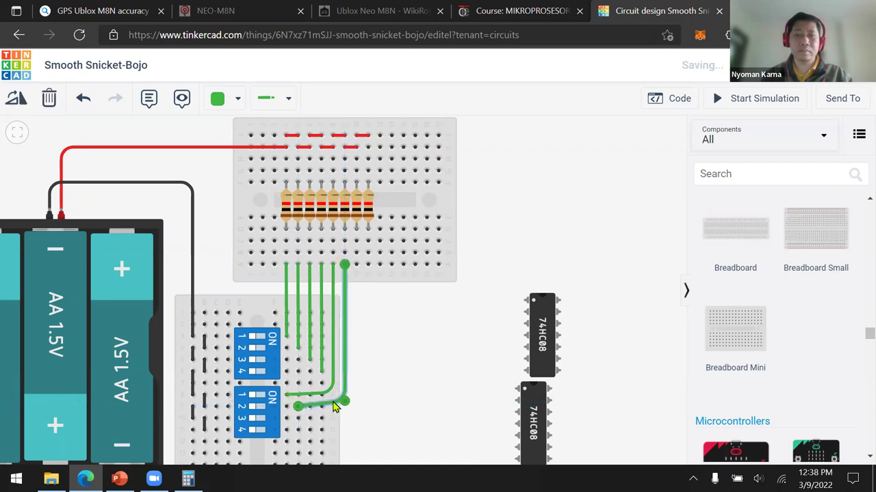
pyautogui.moveTo(345, 406); pyautogui.dragTo(345, 409)
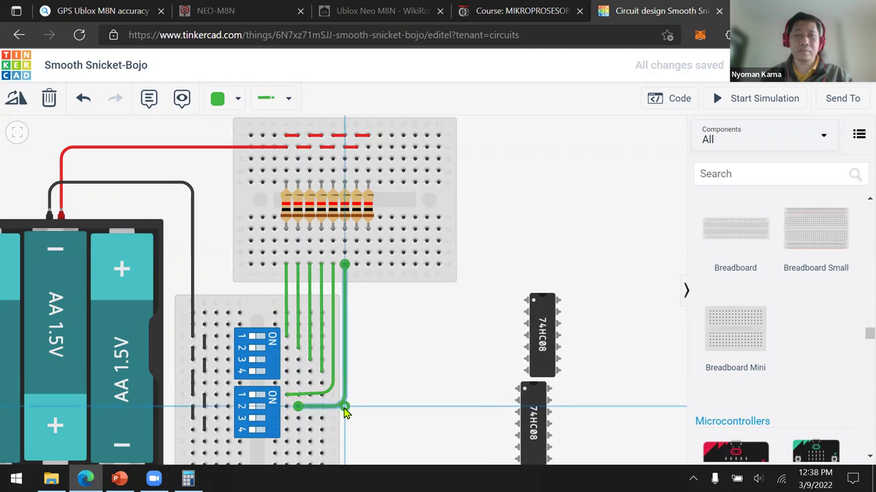
# Step: Wire resistors 7 and 8 to the lower DIP switch's rows 3 and 4 with green right-angled wires outside the previous ones
pyautogui.click(356, 264)
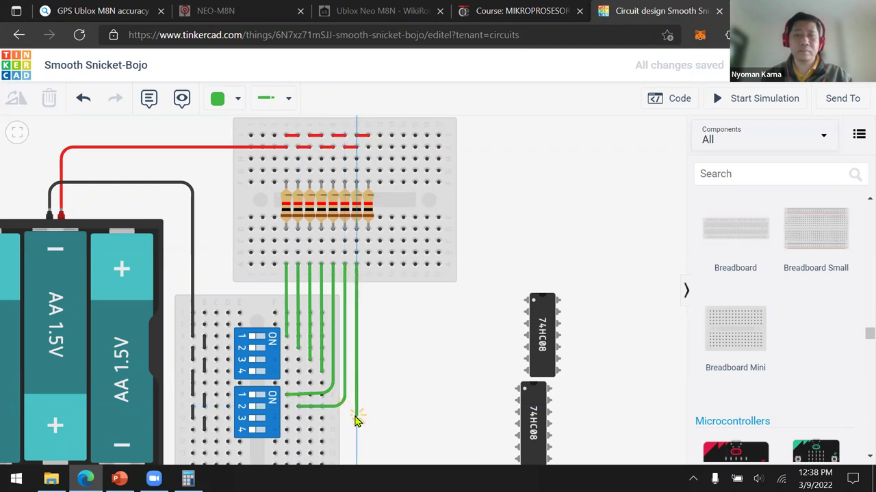
pyautogui.click(356, 415)
pyautogui.click(309, 418)
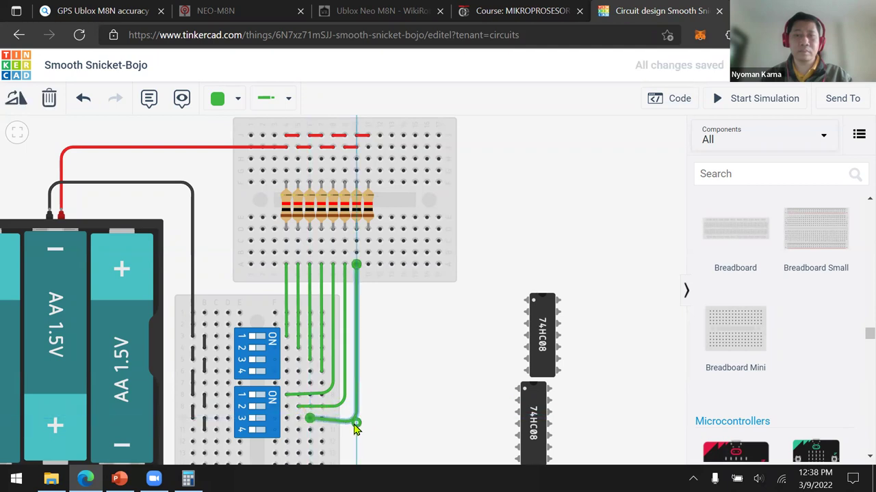
pyautogui.moveTo(354, 415); pyautogui.dragTo(356, 419)
pyautogui.click(368, 264)
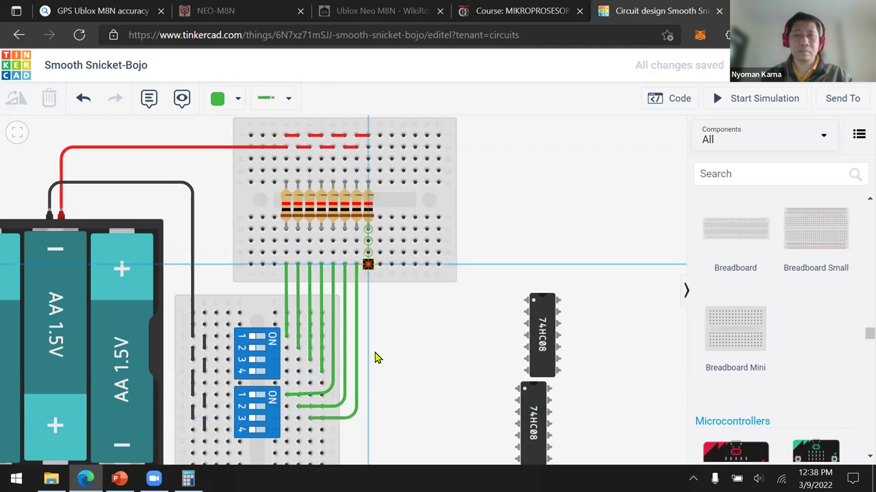
pyautogui.click(368, 429)
pyautogui.click(321, 429)
pyautogui.click(407, 387)
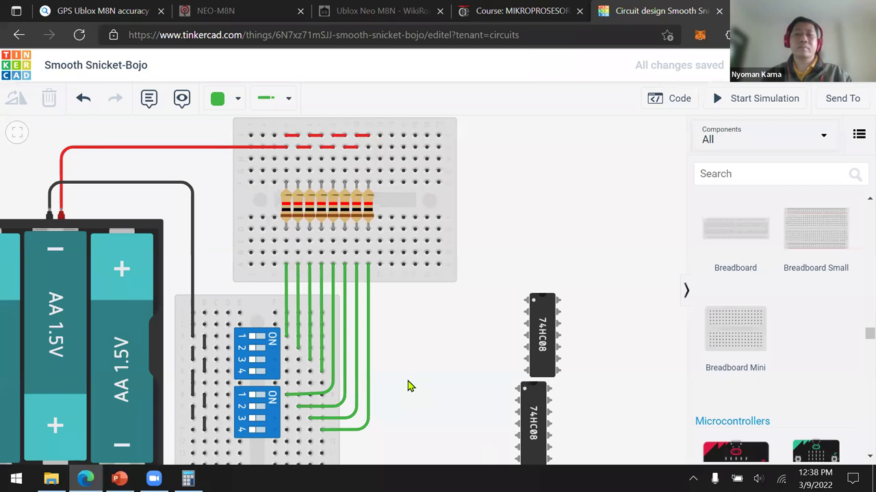
# Step: Check the "Analysis: Input" slide in PowerPoint, then in Tinkercad move both 74HC08 chips closer to the DIP switches, stacked one above the other
pyautogui.click(120, 478)
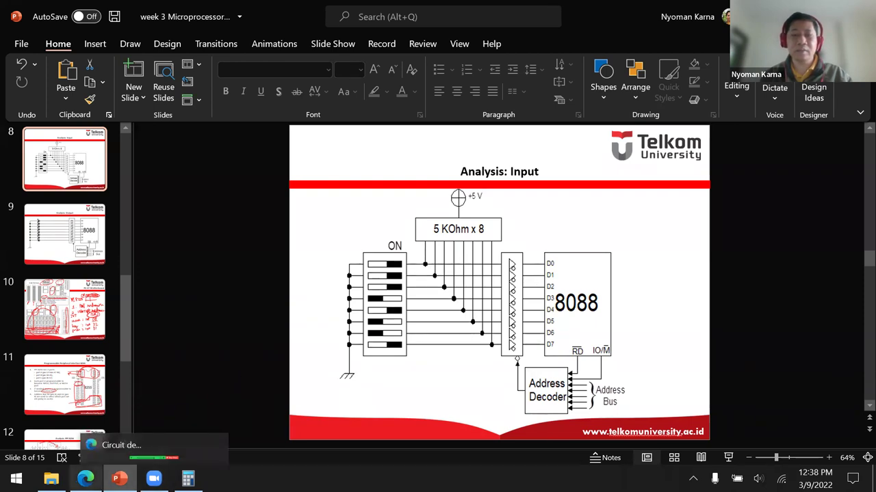
pyautogui.click(120, 441)
pyautogui.moveTo(537, 320); pyautogui.dragTo(477, 323)
pyautogui.click(554, 236)
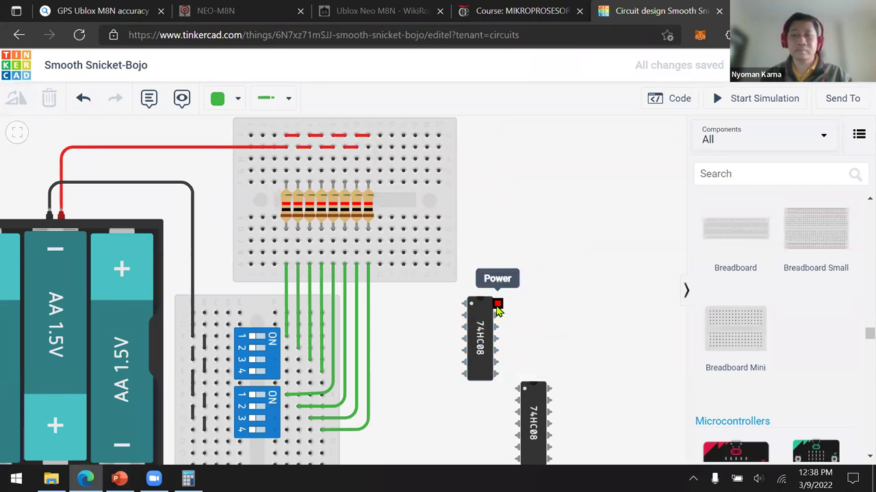
pyautogui.moveTo(533, 408); pyautogui.dragTo(467, 414)
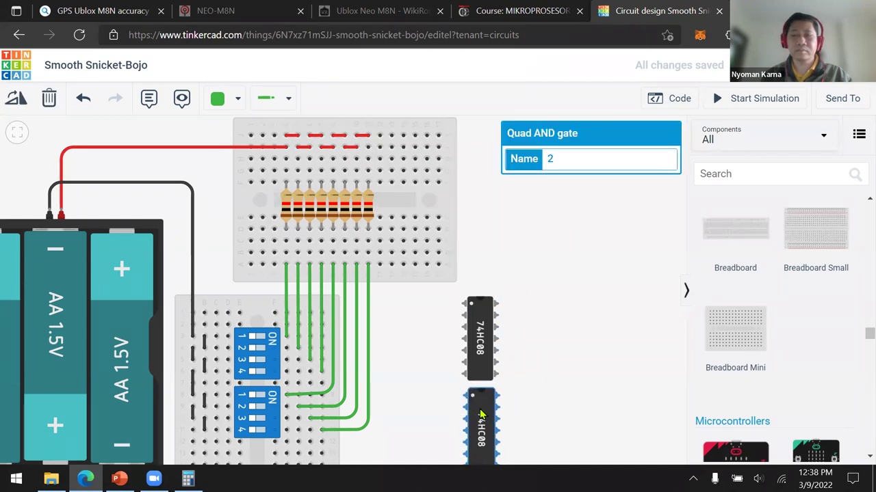
pyautogui.click(528, 312)
# Step: Wire the upper 74HC08's Power pin to the last resistor's column on the supply side, bending around the breadboard's right edge with square corners
pyautogui.click(497, 303)
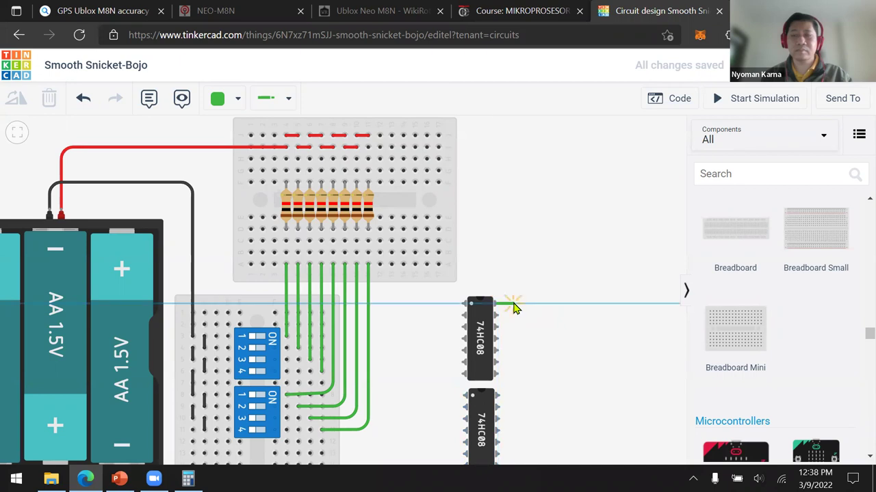
pyautogui.click(513, 304)
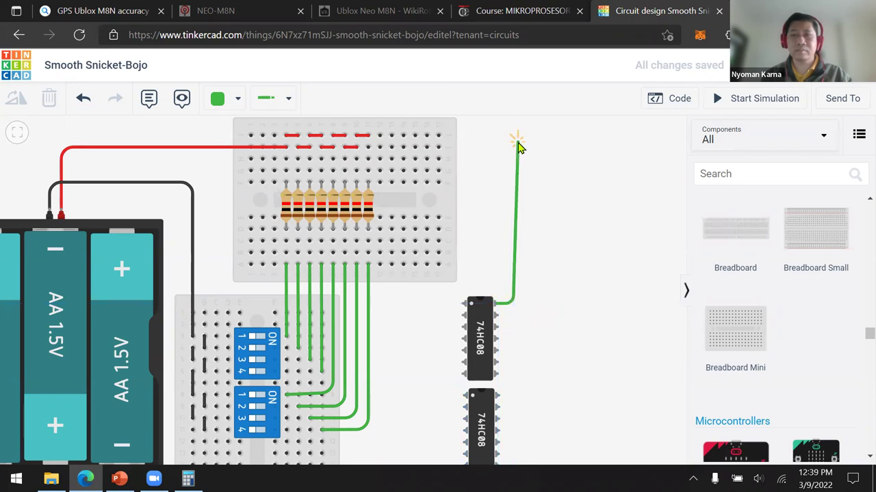
pyautogui.click(515, 143)
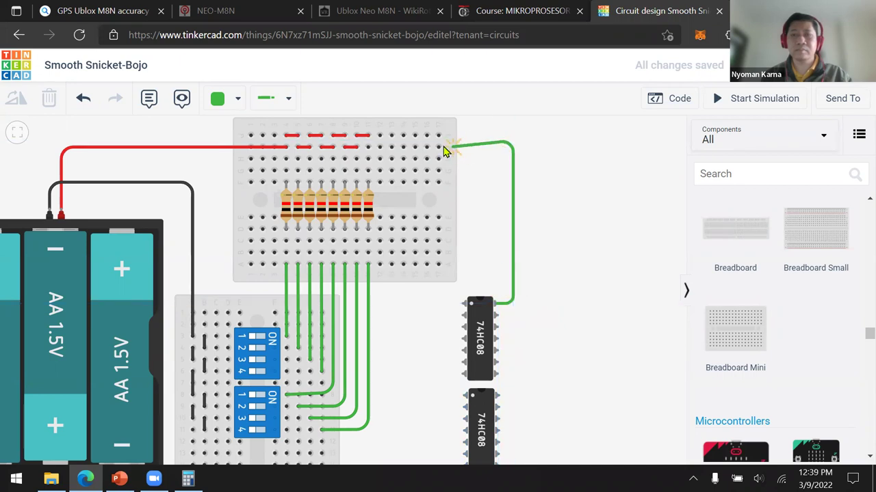
pyautogui.click(438, 147)
pyautogui.moveTo(438, 148); pyautogui.dragTo(368, 148)
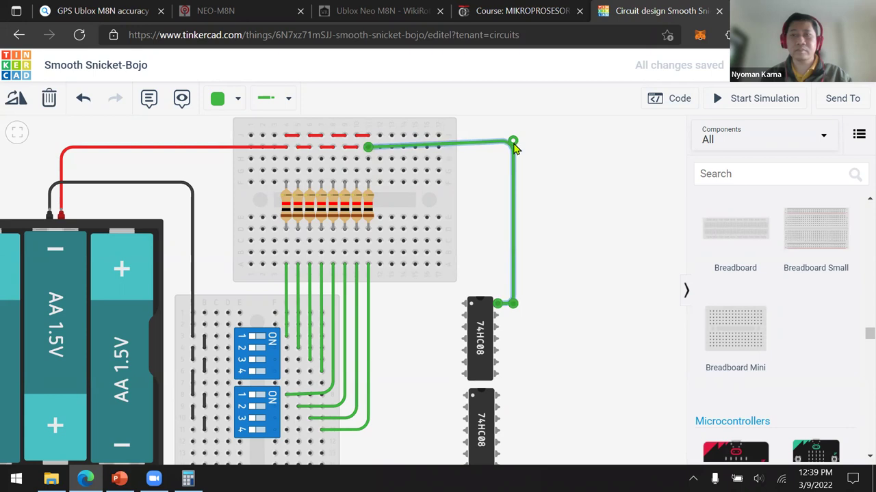
pyautogui.click(221, 137)
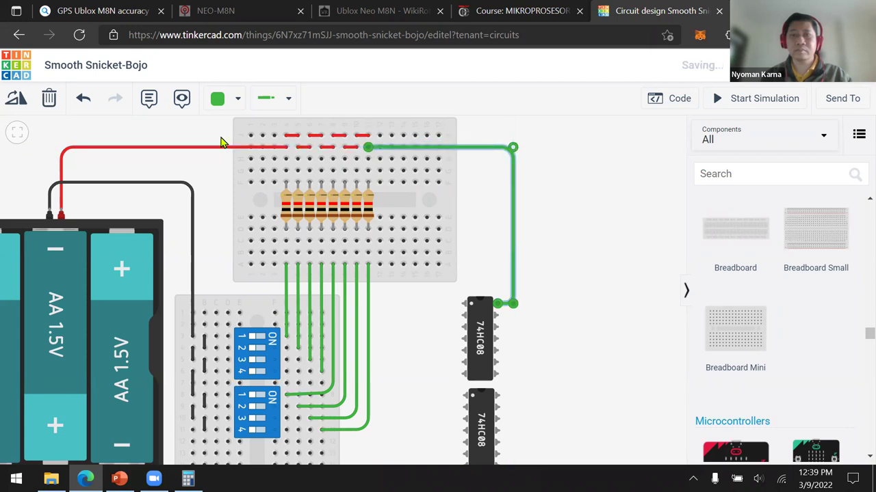
# Step: Change the upper 74HC08's power wire to red
pyautogui.click(239, 107)
pyautogui.click(244, 171)
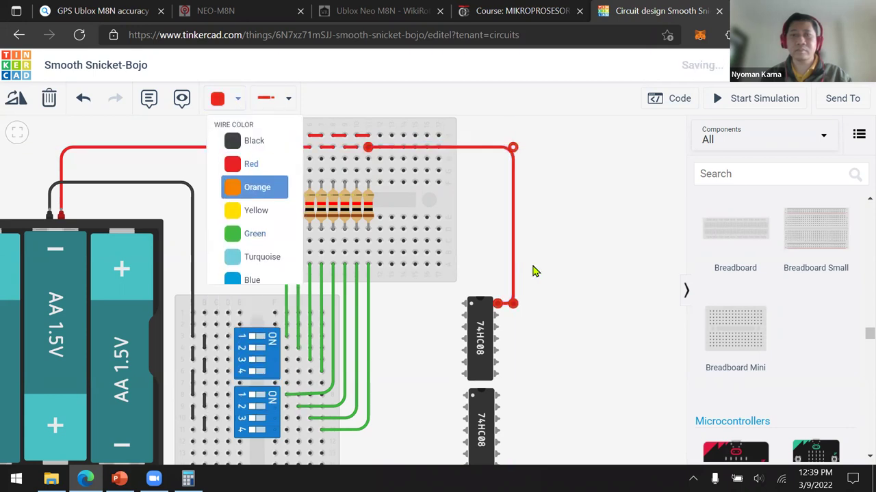
pyautogui.click(554, 303)
# Step: Run a red wire from the upper 74HC08's power connection down to the lower chip's top-right pin
pyautogui.click(514, 309)
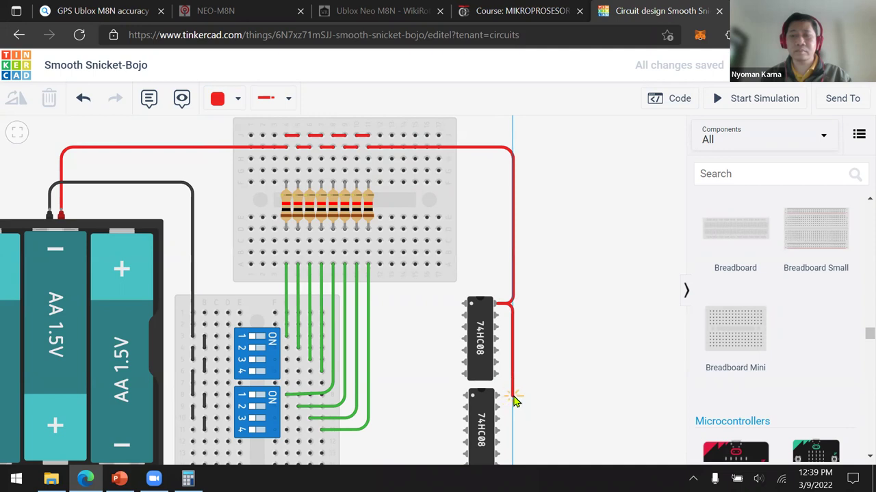
pyautogui.click(511, 396)
pyautogui.click(582, 333)
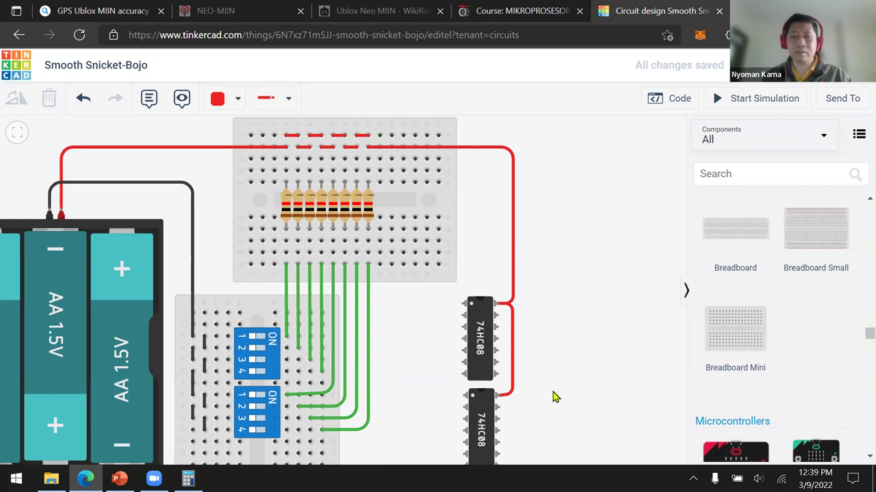
# Step: Run a square-cornered wire from the upper 74HC08's bottom-left pin to the grounded row of the lower DIP switch's position 4 and colour it black
pyautogui.scroll(-4, 556, 253)
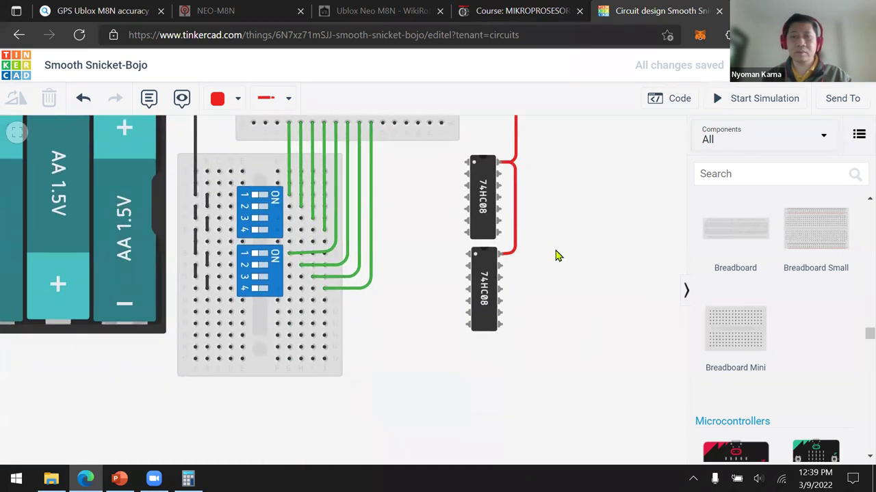
pyautogui.click(465, 234)
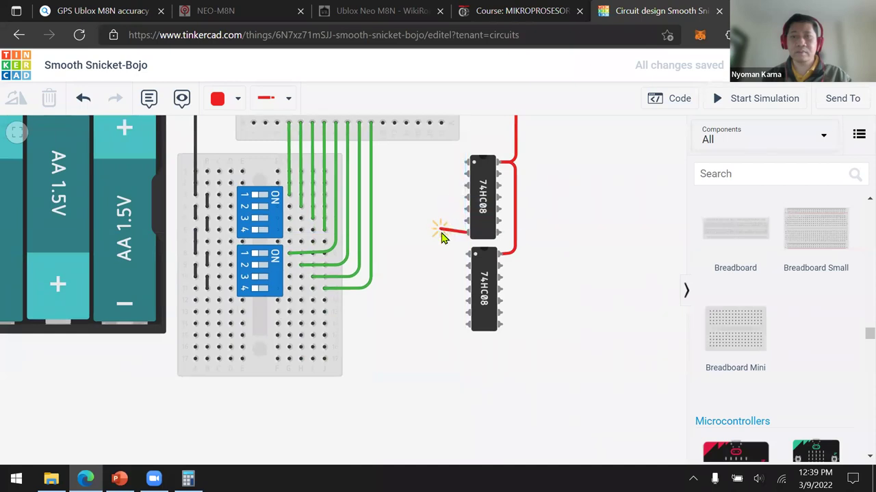
pyautogui.click(441, 363)
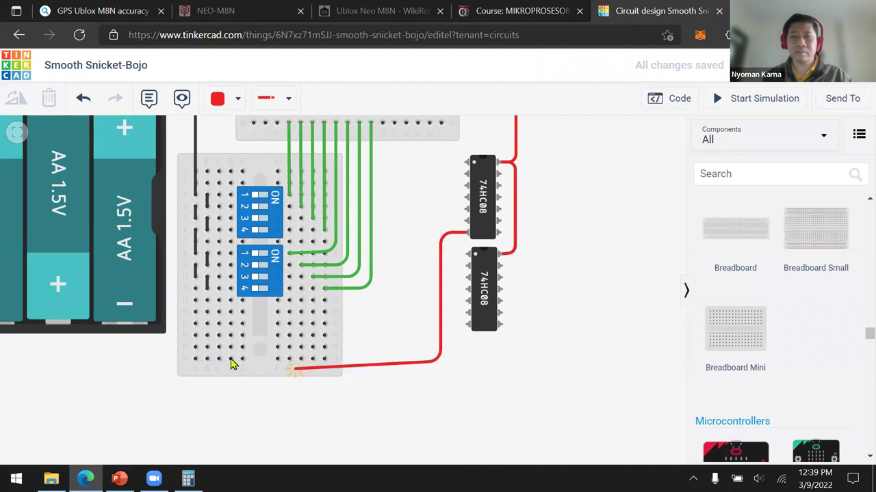
pyautogui.click(205, 374)
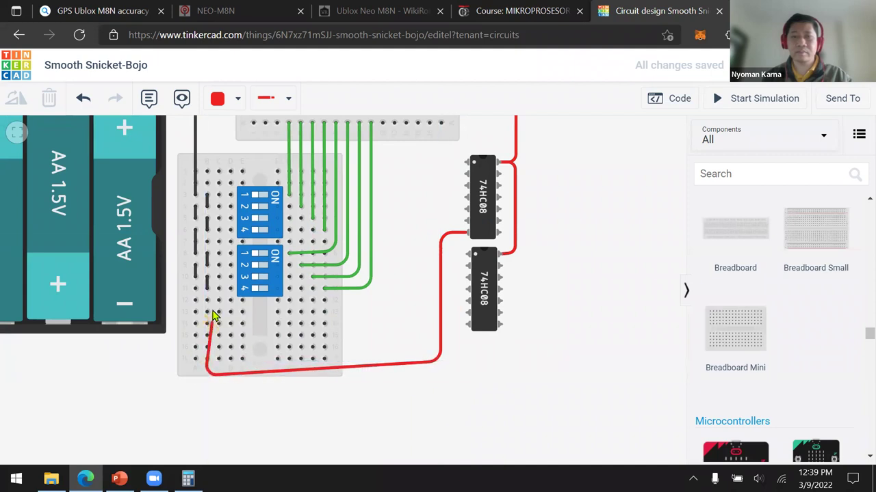
pyautogui.click(218, 290)
pyautogui.moveTo(205, 376); pyautogui.dragTo(220, 368)
pyautogui.click(222, 99)
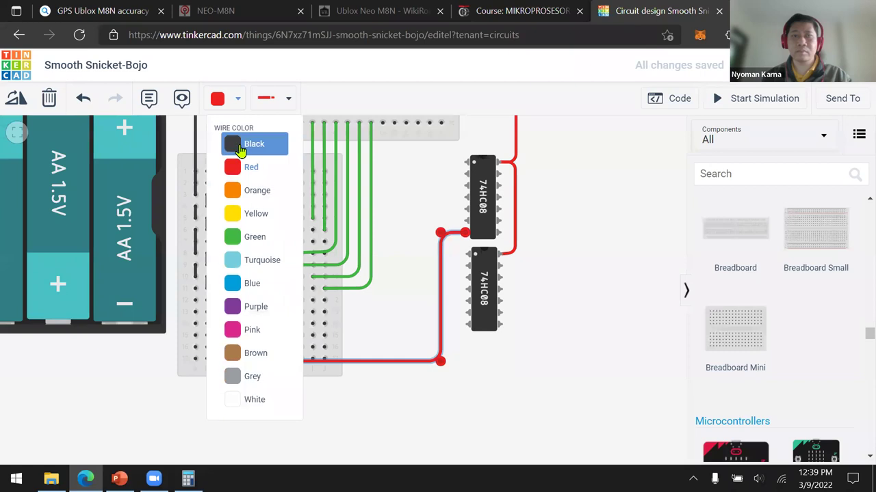
pyautogui.click(236, 139)
pyautogui.click(422, 265)
# Step: Run a black wire from the lower 74HC08's bottom-left pin to the same grounded breadboard row, with a square corner
pyautogui.click(465, 326)
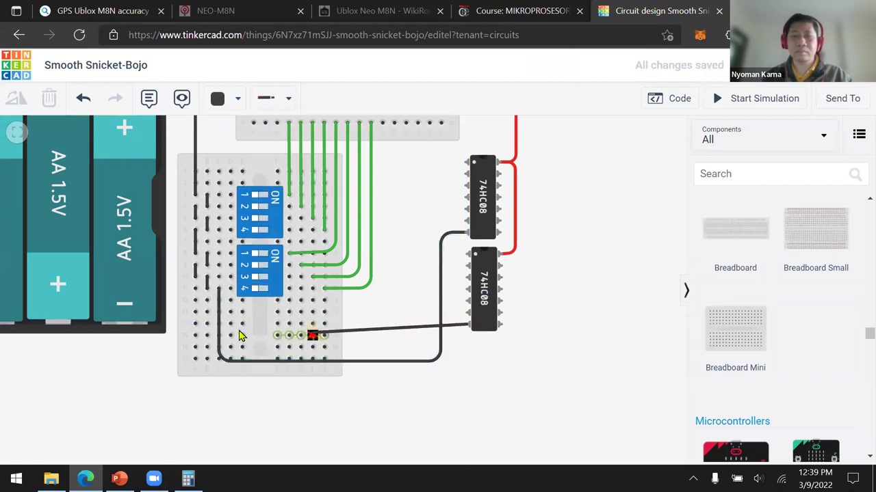
pyautogui.click(178, 332)
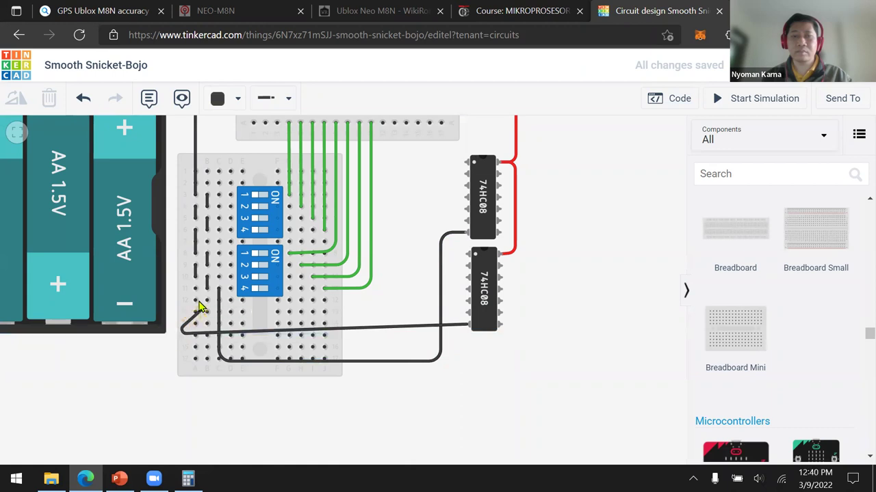
pyautogui.click(195, 288)
pyautogui.moveTo(176, 333); pyautogui.dragTo(195, 325)
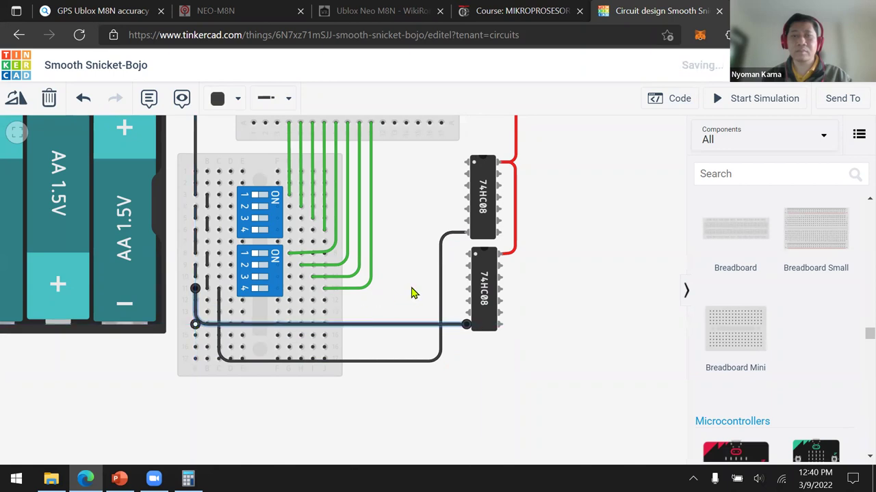
pyautogui.click(411, 293)
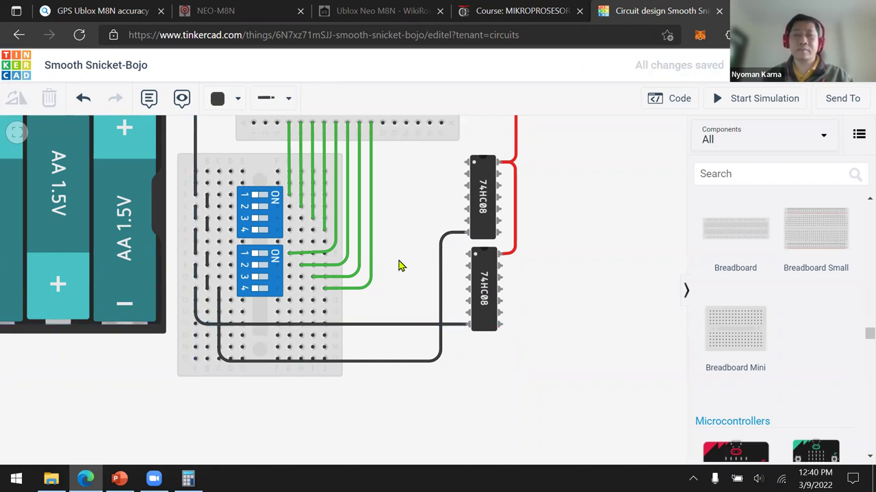
# Step: Wire the output side of the upper DIP switch's position 1 to the upper 74HC08's Input 1A and colour the wire blue
pyautogui.scroll(3, 398, 266)
pyautogui.click(290, 252)
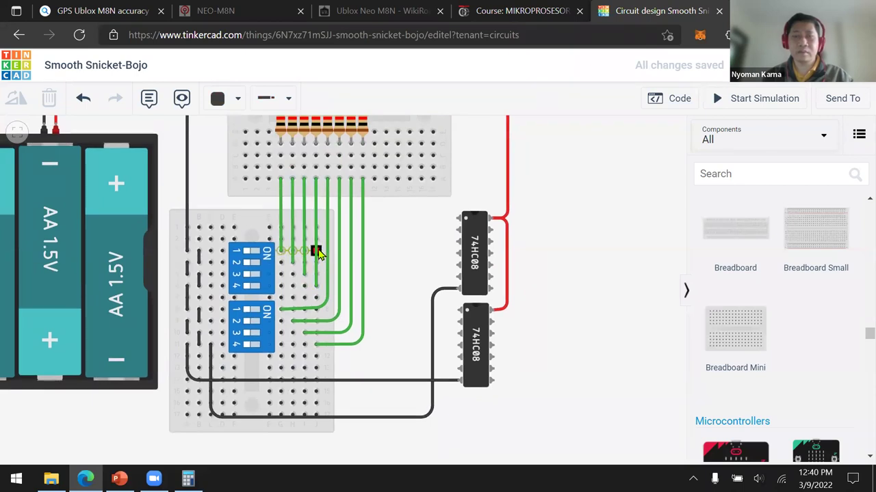
pyautogui.click(454, 221)
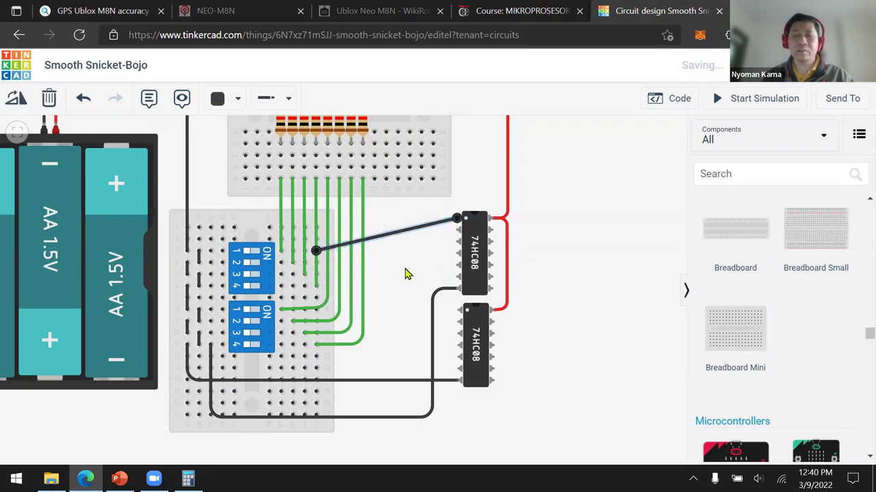
pyautogui.click(238, 99)
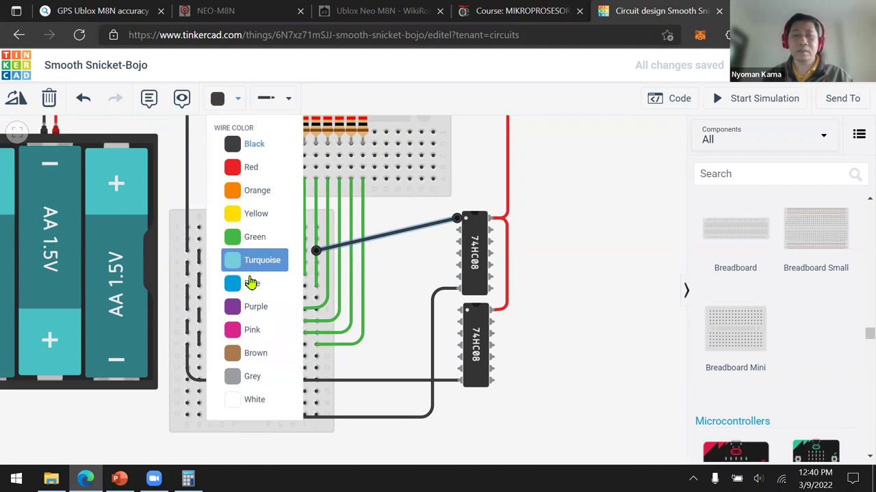
pyautogui.click(250, 282)
pyautogui.click(399, 268)
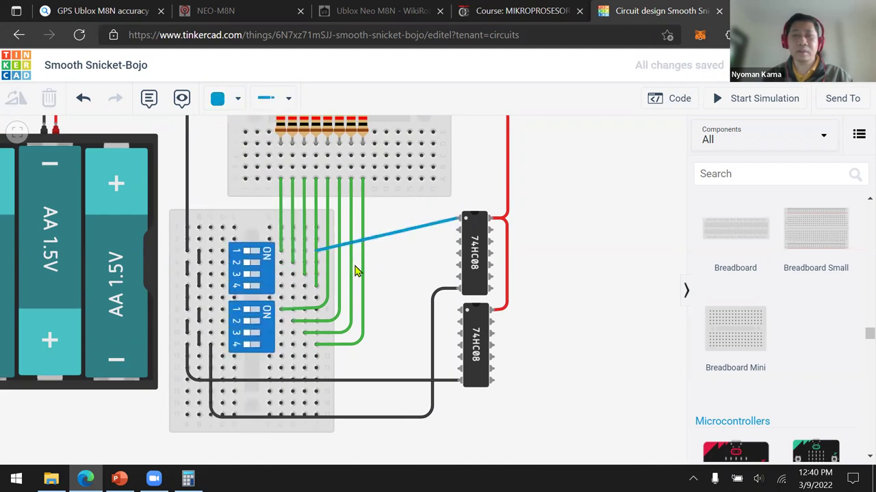
# Step: Connect the output side of the upper DIP switch's position 2 to the upper 74HC08's Input 2A with a blue wire
pyautogui.click(318, 264)
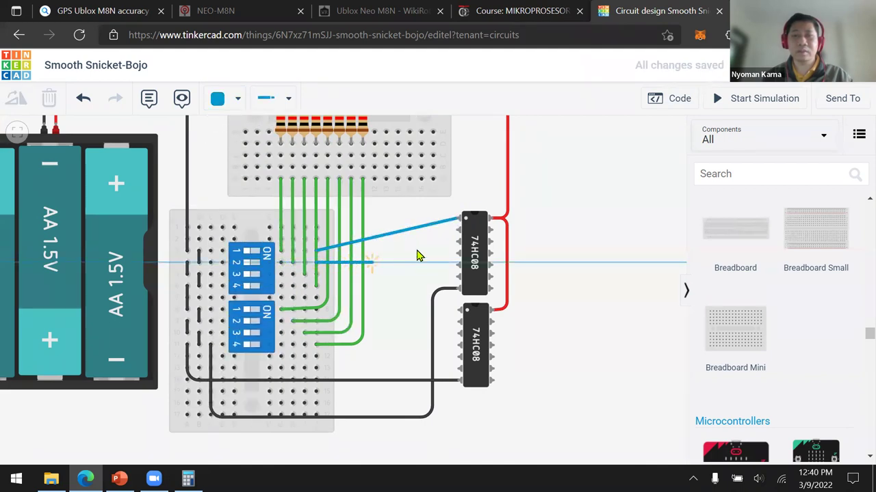
pyautogui.click(455, 244)
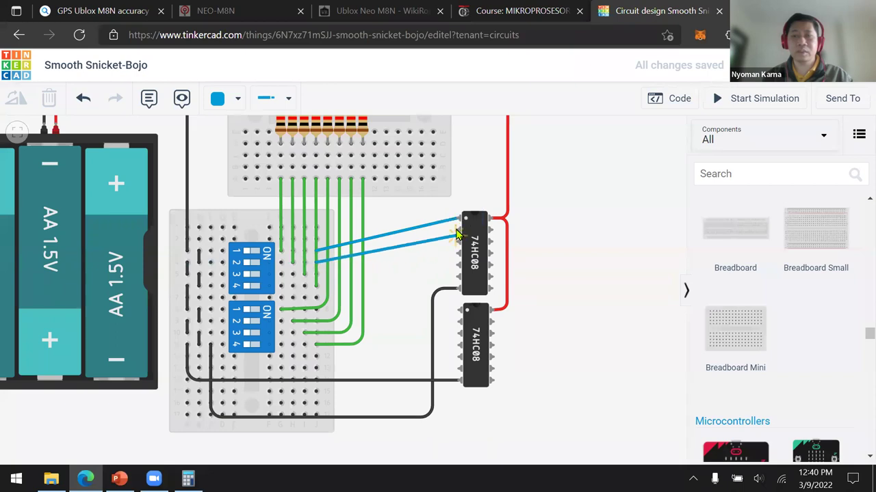
pyautogui.moveTo(457, 252); pyautogui.dragTo(455, 259)
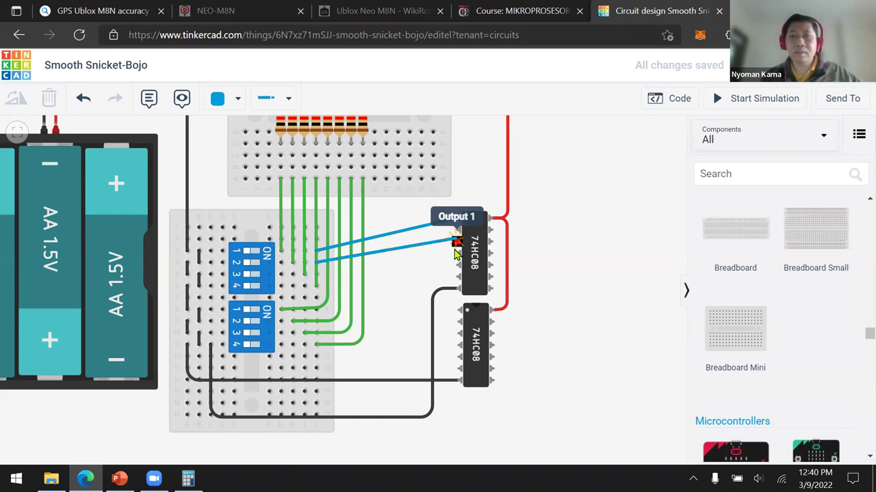
pyautogui.click(455, 252)
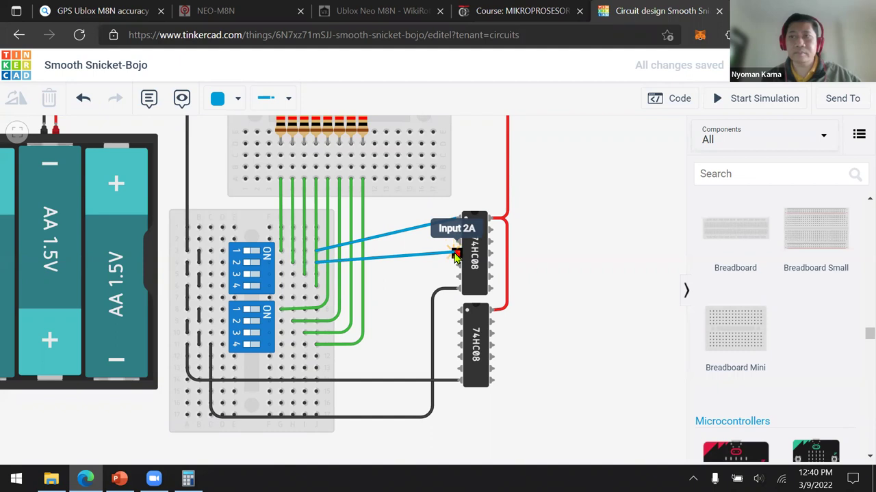
pyautogui.click(455, 254)
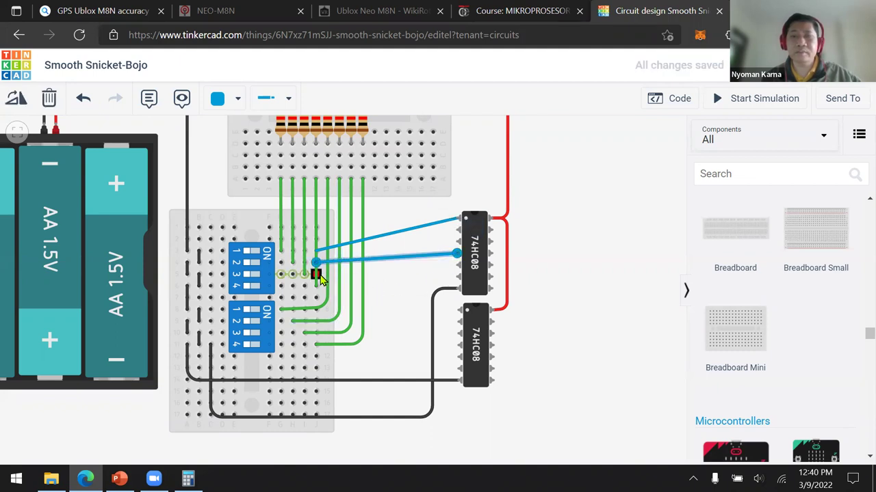
# Step: Wire the upper DIP switch's positions 3 and 4 in blue to the upper 74HC08's third right-side pin and Input 3A, respectively
pyautogui.click(315, 274)
pyautogui.click(457, 281)
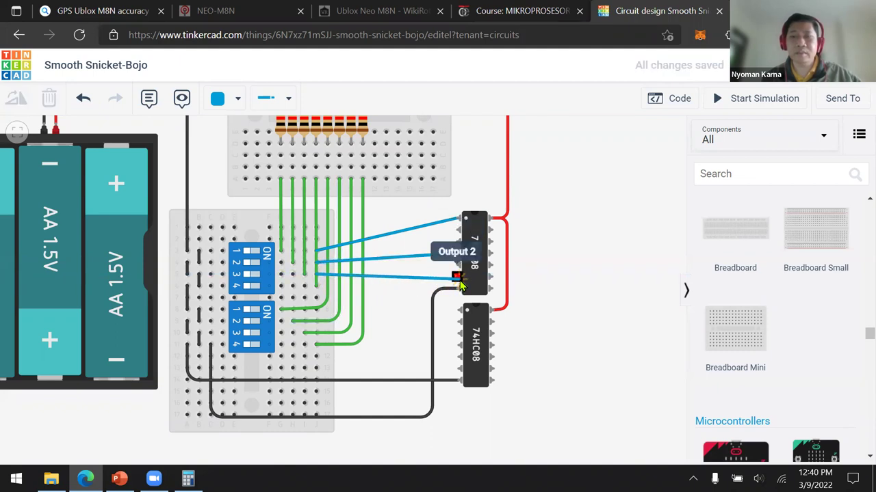
pyautogui.moveTo(461, 283); pyautogui.dragTo(464, 219)
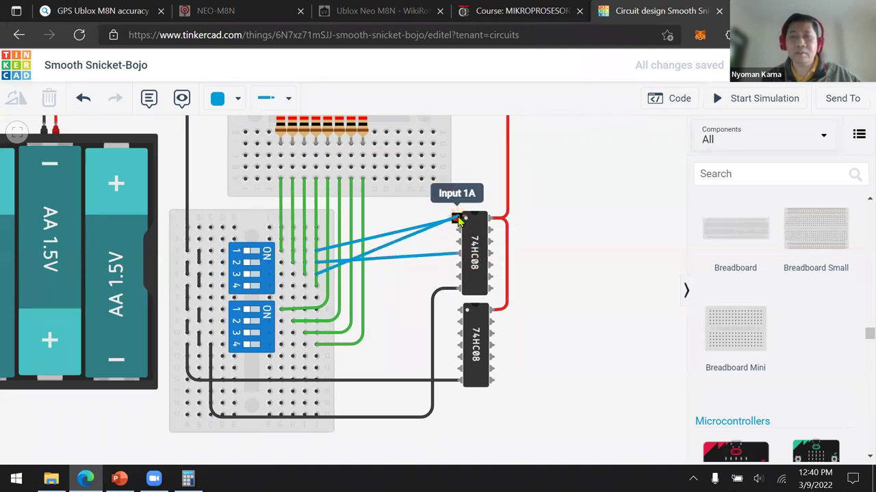
pyautogui.moveTo(457, 256); pyautogui.dragTo(492, 241)
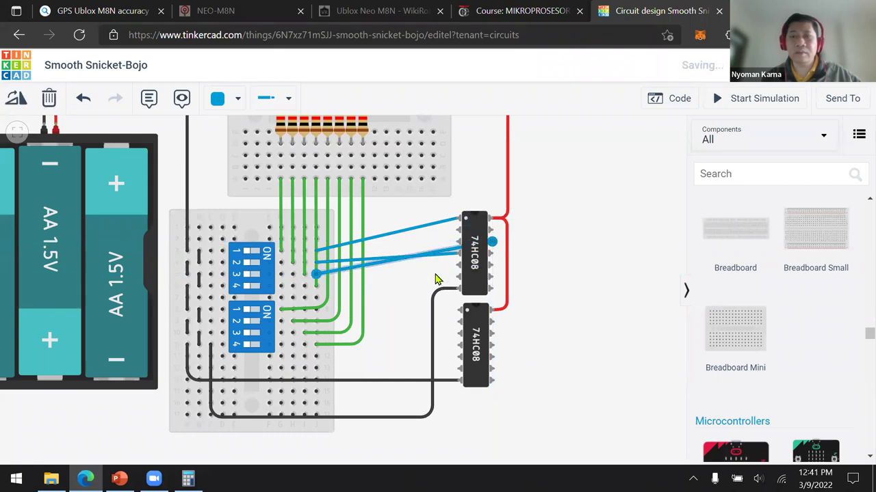
pyautogui.click(318, 287)
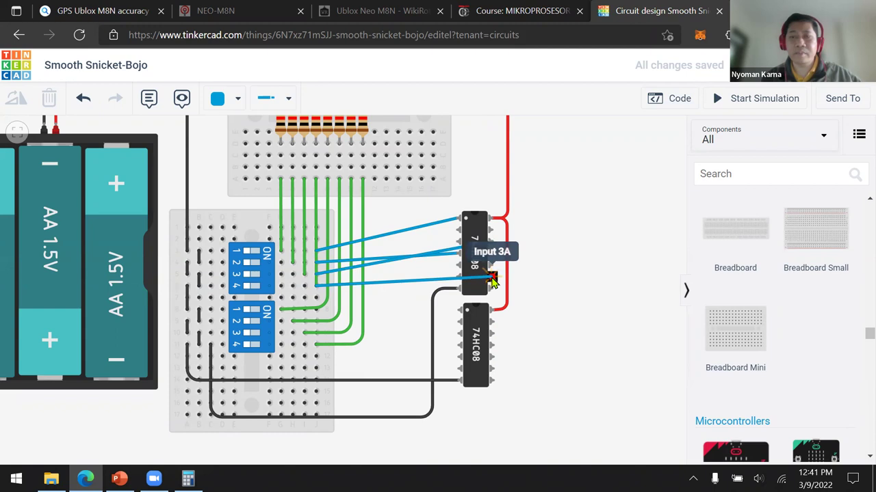
pyautogui.click(492, 277)
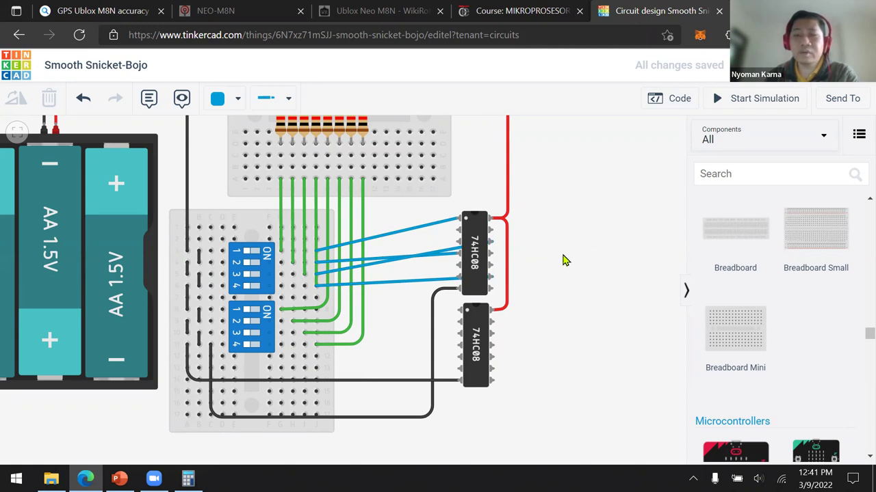
# Step: Link the upper 74HC08's second left-side pin to Input 2B with a purple, square-cornered wire looping outside the chip
pyautogui.click(456, 233)
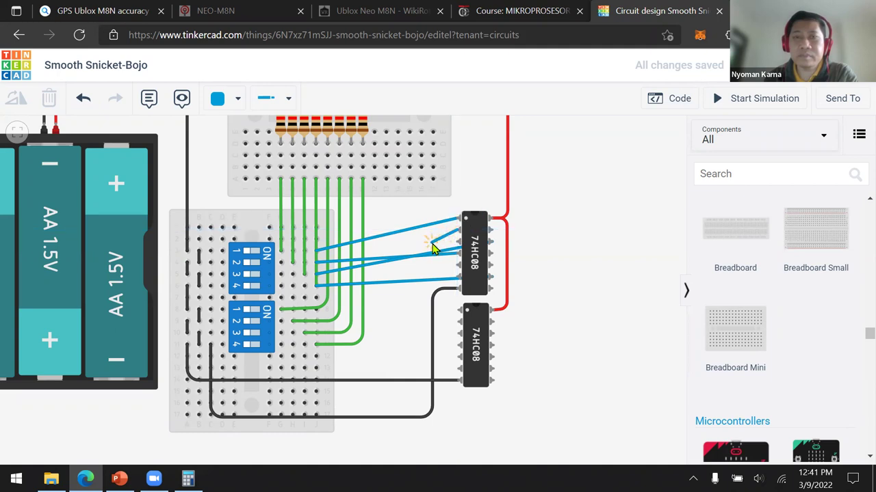
pyautogui.click(431, 243)
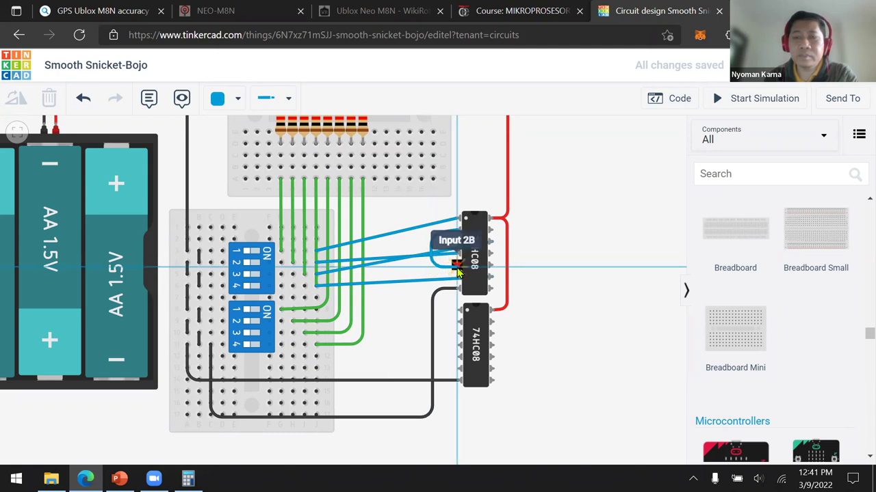
pyautogui.click(456, 270)
pyautogui.click(231, 101)
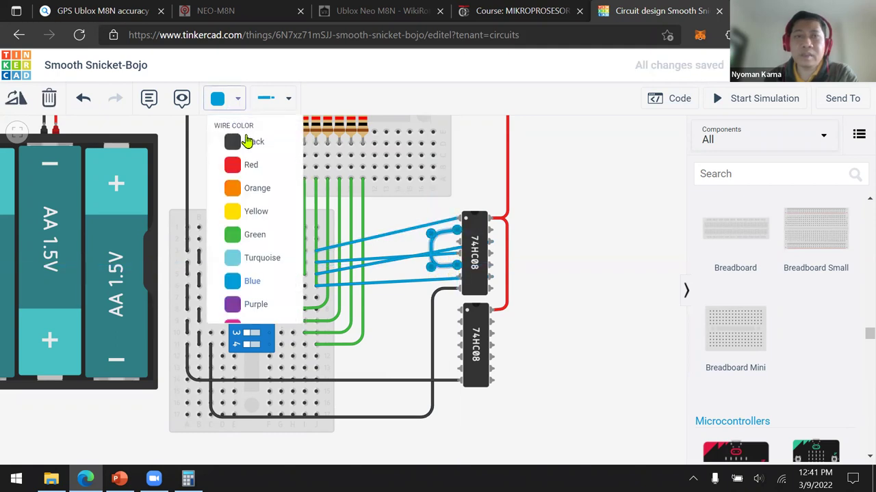
pyautogui.click(266, 309)
pyautogui.click(430, 236)
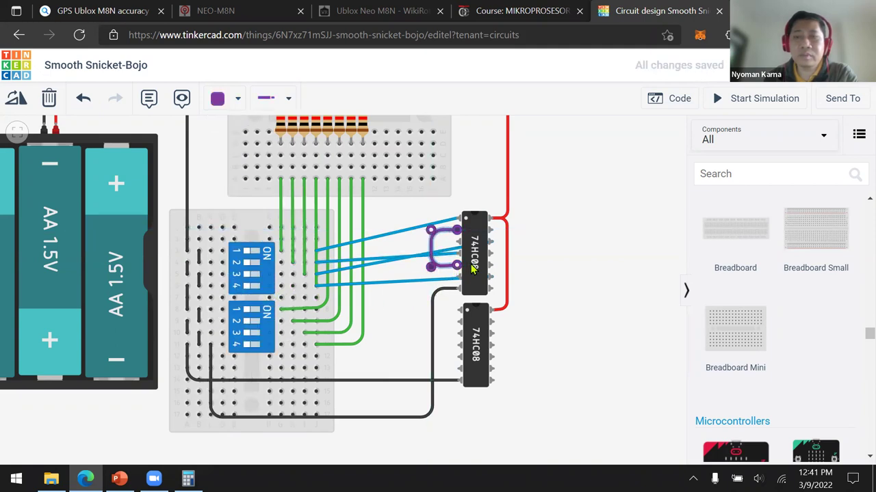
pyautogui.click(553, 254)
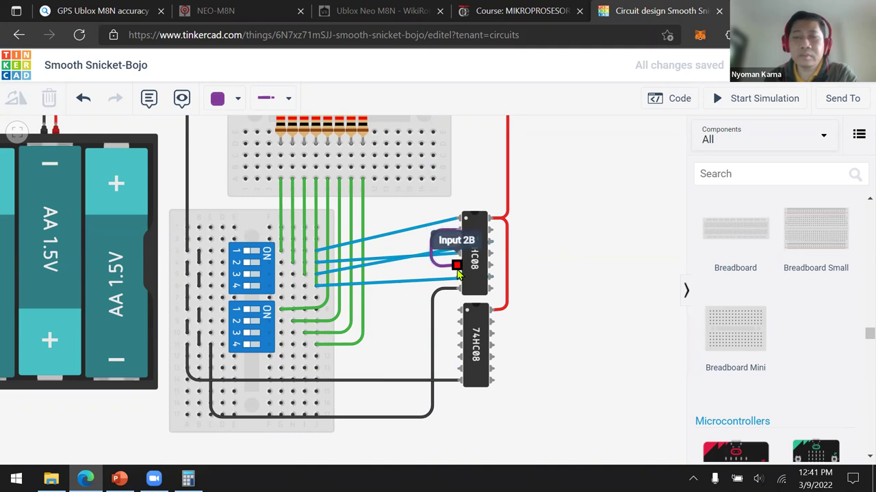
# Step: Join the upper 74HC08's Input 2B straight across to Input 3B, and Input 4B around the chip's right side to Input 3B, with purple wires
pyautogui.click(456, 265)
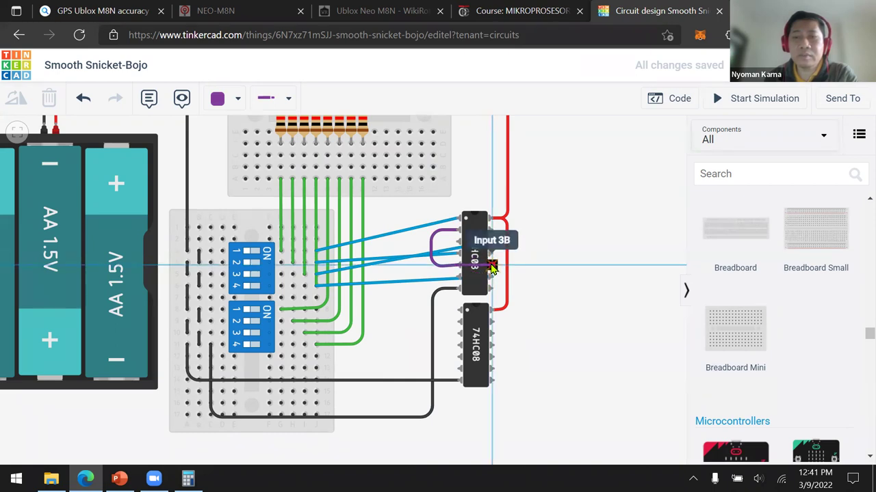
pyautogui.click(493, 266)
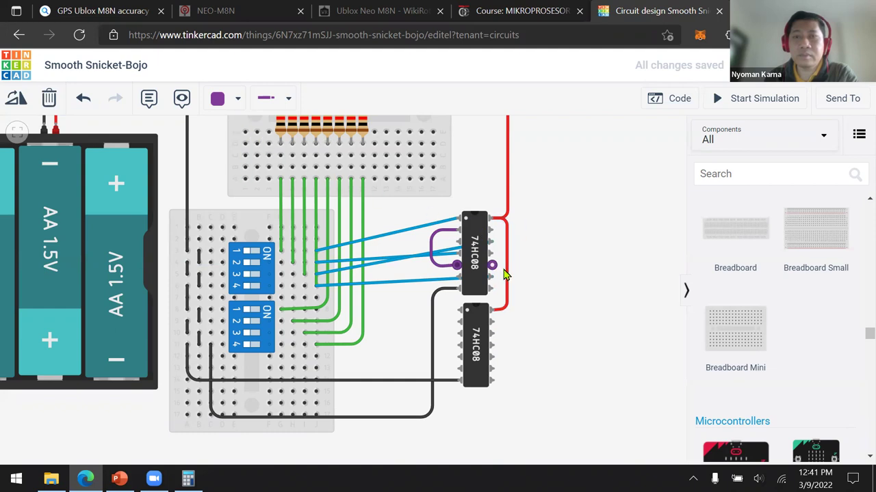
pyautogui.click(493, 231)
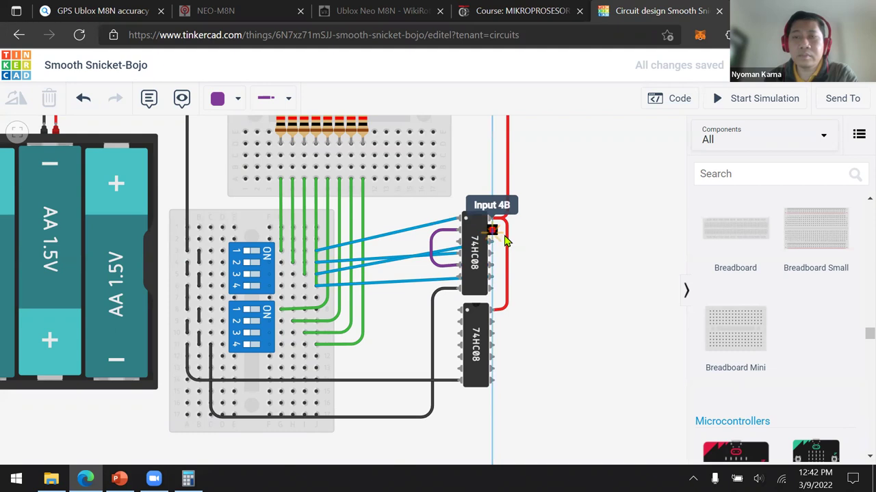
pyautogui.click(515, 232)
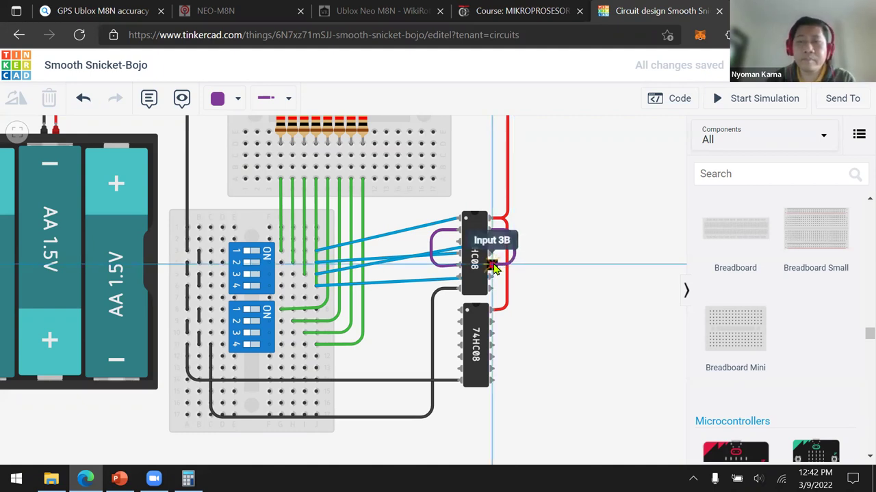
pyautogui.click(492, 267)
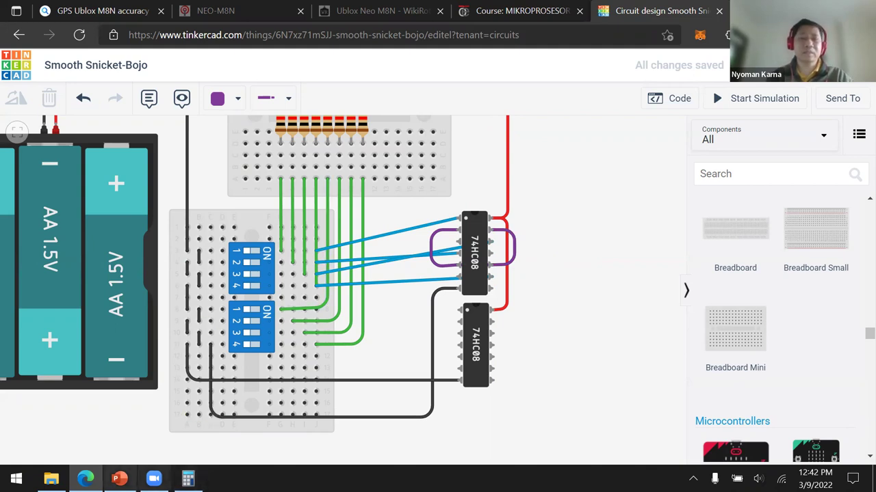
# Step: Switch to PowerPoint and show the "Analysis: Input" slide full screen to examine the buffer and address decoder connections
pyautogui.hotkey('alt', 'Tab')
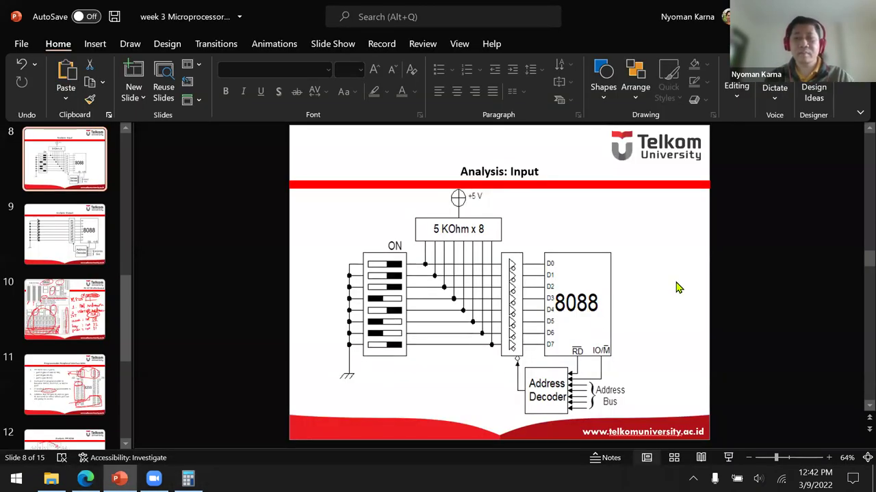
pyautogui.click(728, 457)
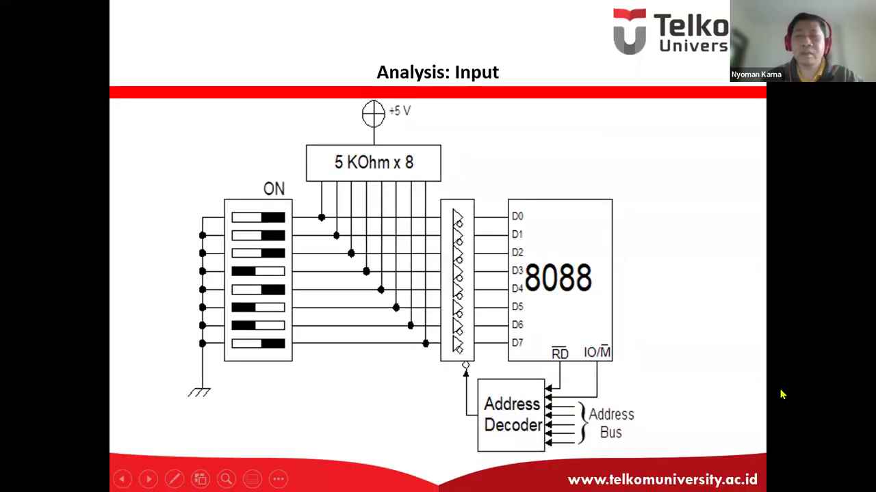
# Step: Sketch a red D-shaped gate beside the 8088 and draw a line towards it from the top data line before the buffer
pyautogui.moveTo(640, 179)
pyautogui.mouseDown()
pyautogui.moveTo(643, 220)
pyautogui.moveTo(671, 186)
pyautogui.moveTo(645, 221)
pyautogui.mouseUp()
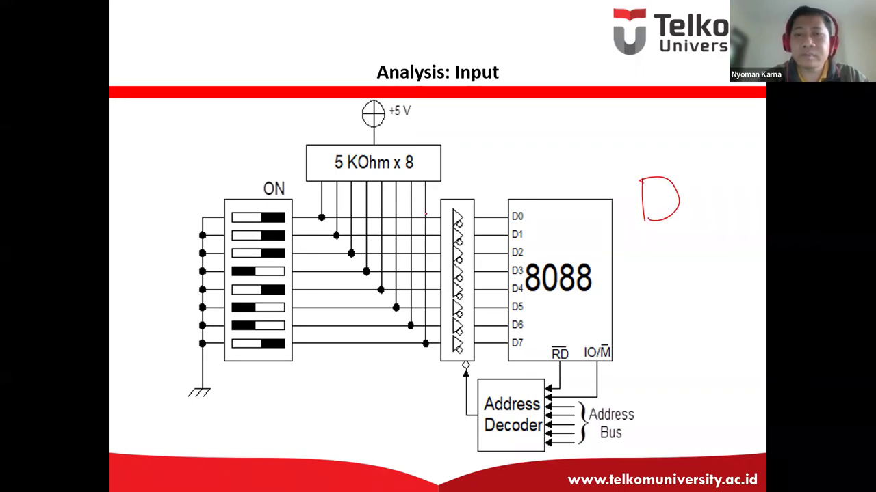
pyautogui.moveTo(431, 217)
pyautogui.mouseDown()
pyautogui.moveTo(465, 192)
pyautogui.moveTo(614, 186)
pyautogui.mouseUp()
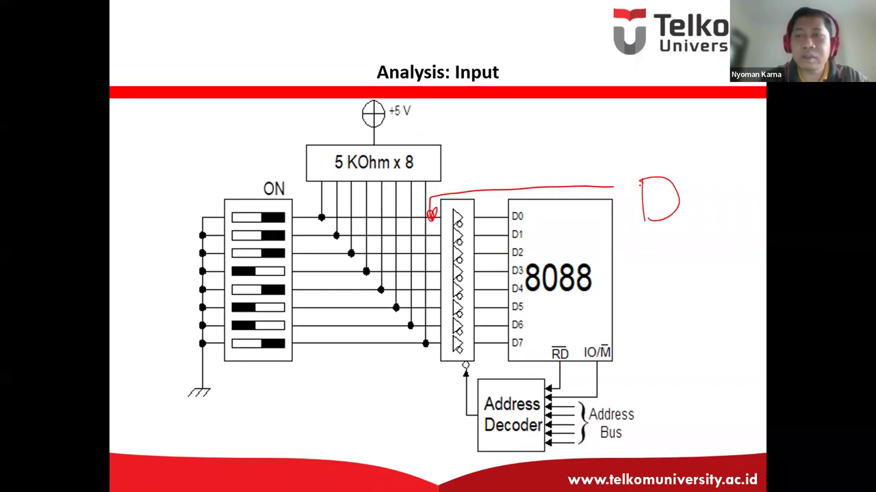
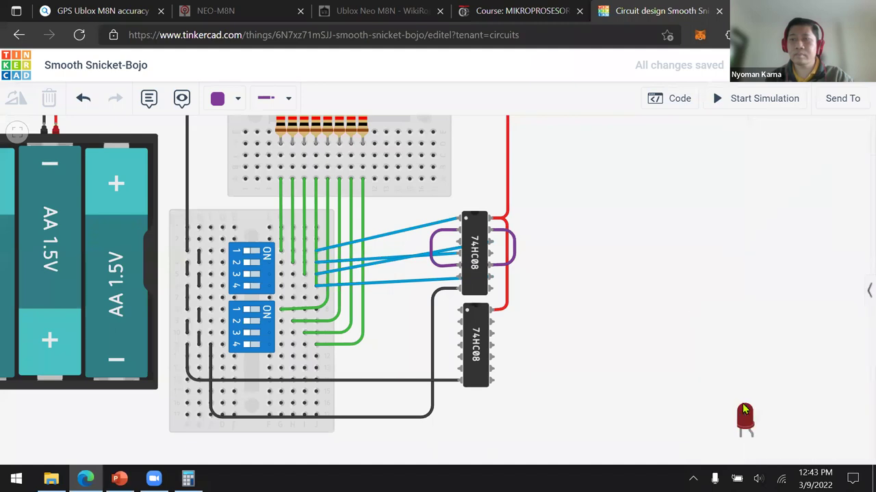
# Step: Place the red LED beside the upper 74HC08 and paste three copies below it, forming a vertical column of four
pyautogui.moveTo(662, 319); pyautogui.dragTo(561, 226)
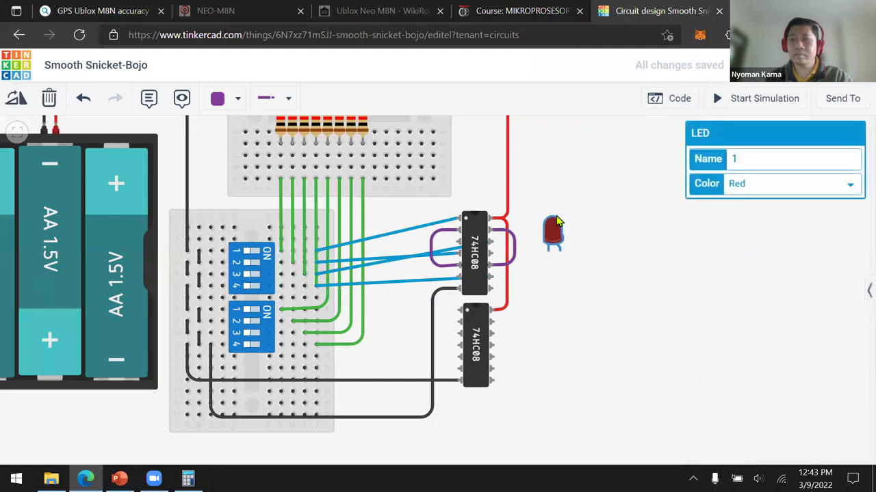
pyautogui.click(611, 251)
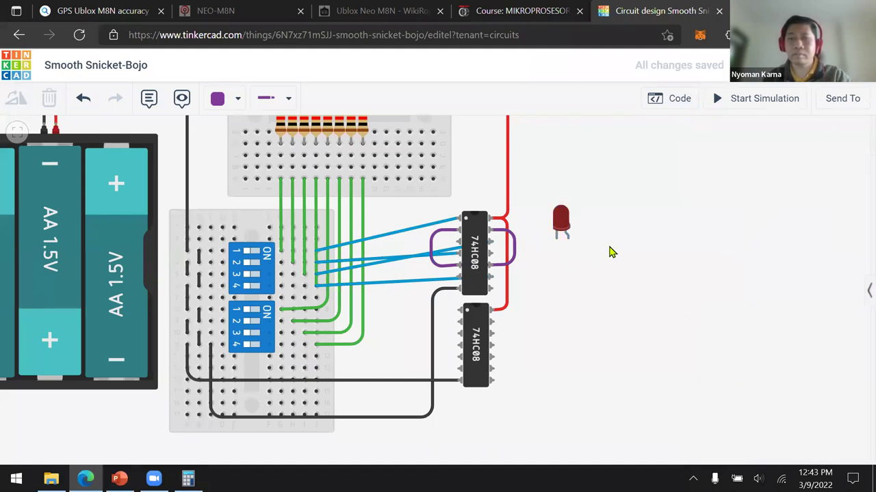
pyautogui.hotkey('ctrl', 'v')
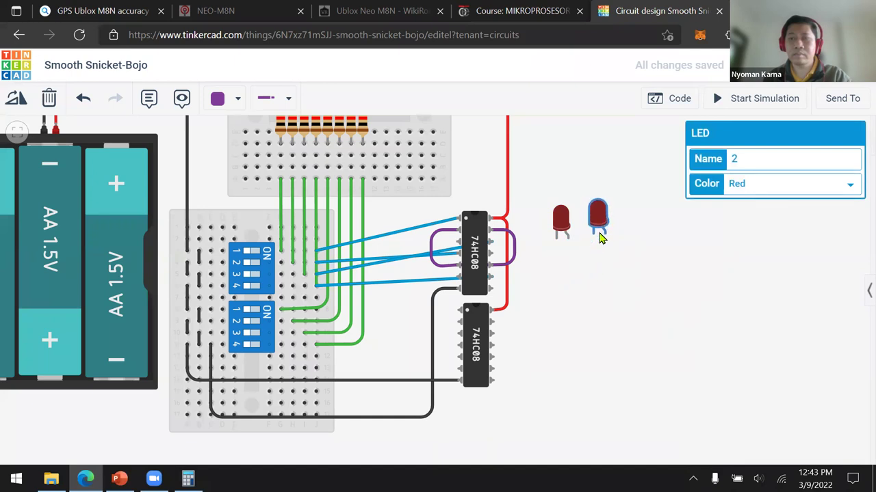
pyautogui.click(566, 292)
pyautogui.hotkey('ctrl', 'v')
pyautogui.click(574, 341)
pyautogui.hotkey('ctrl', 'v')
pyautogui.click(580, 375)
pyautogui.click(611, 282)
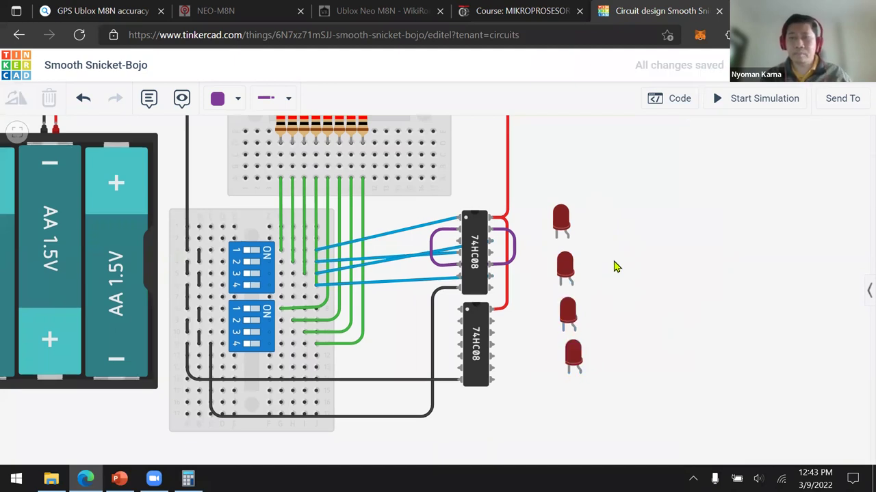
# Step: Wire the topmost LED's cathode to the upper 74HC08's Ground pin and colour the wire black
pyautogui.click(556, 239)
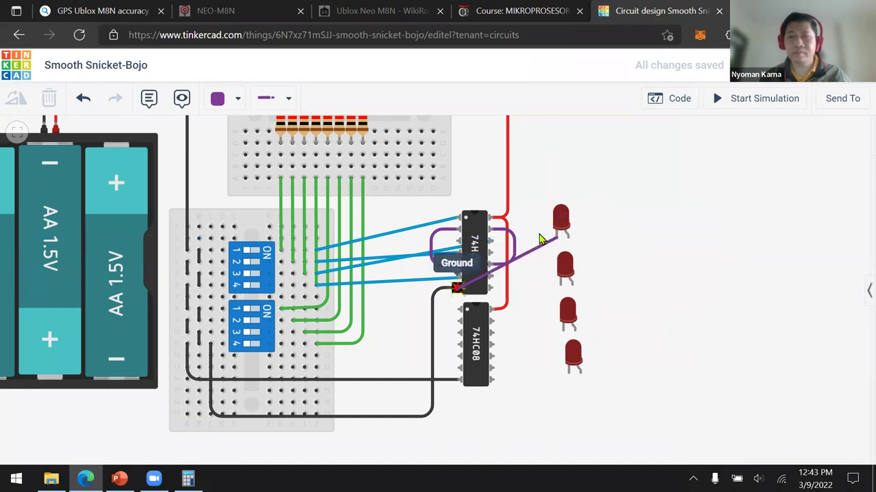
pyautogui.click(457, 287)
pyautogui.click(231, 100)
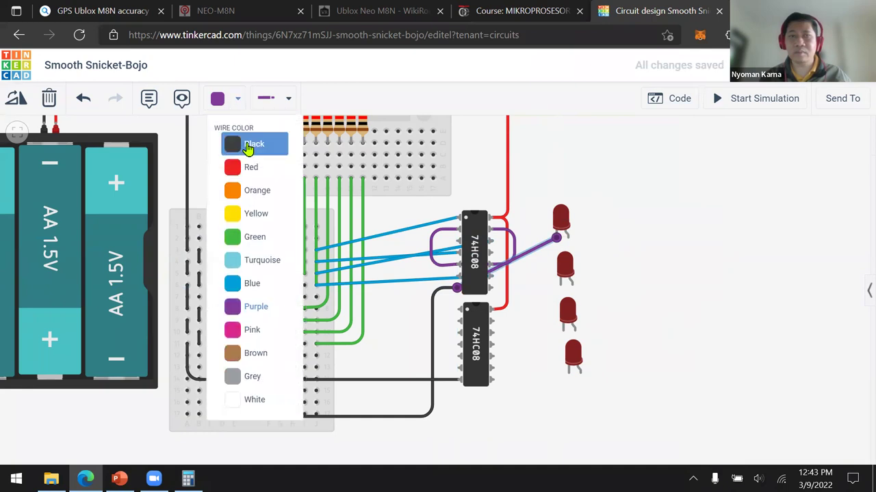
pyautogui.click(233, 142)
# Step: Chain the cathodes of all four LEDs together from one LED to the next with black wires
pyautogui.click(559, 285)
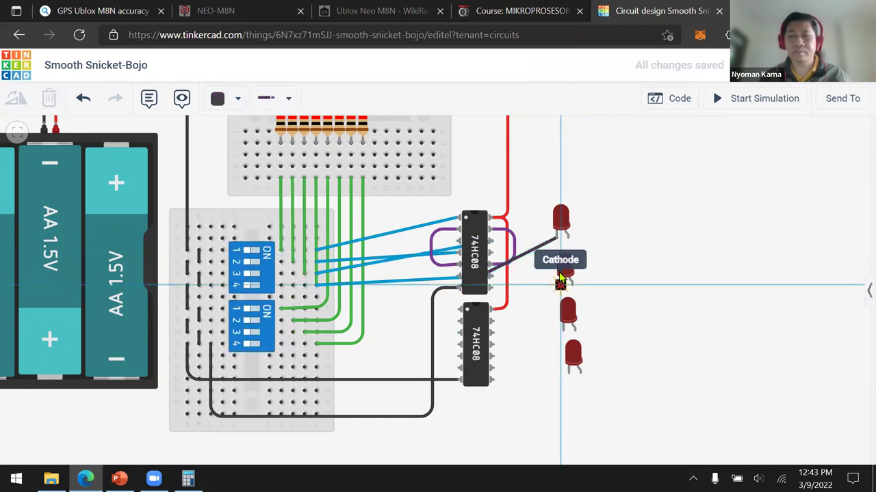
pyautogui.click(558, 237)
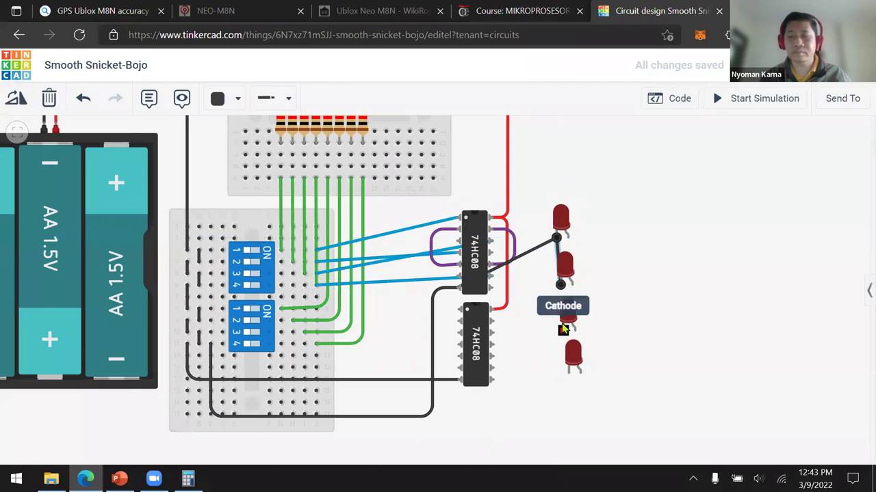
pyautogui.click(563, 331)
pyautogui.click(559, 285)
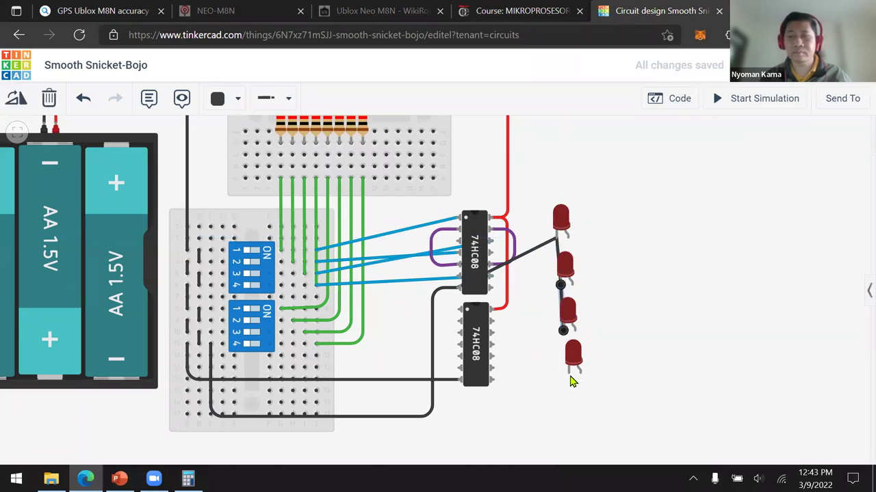
pyautogui.click(568, 372)
pyautogui.click(563, 331)
pyautogui.click(607, 236)
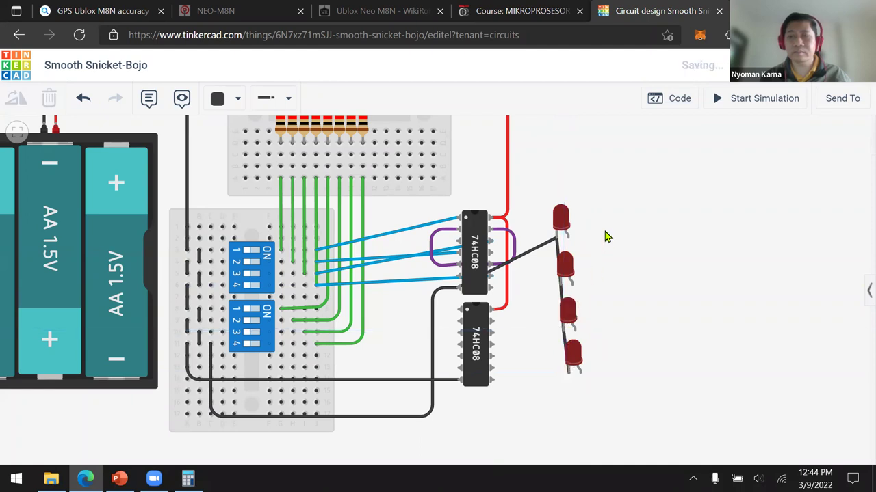
# Step: Wire the first and second LEDs' anodes in pink to Output 1 and Output 2 of the upper 74HC08, respectively
pyautogui.click(238, 103)
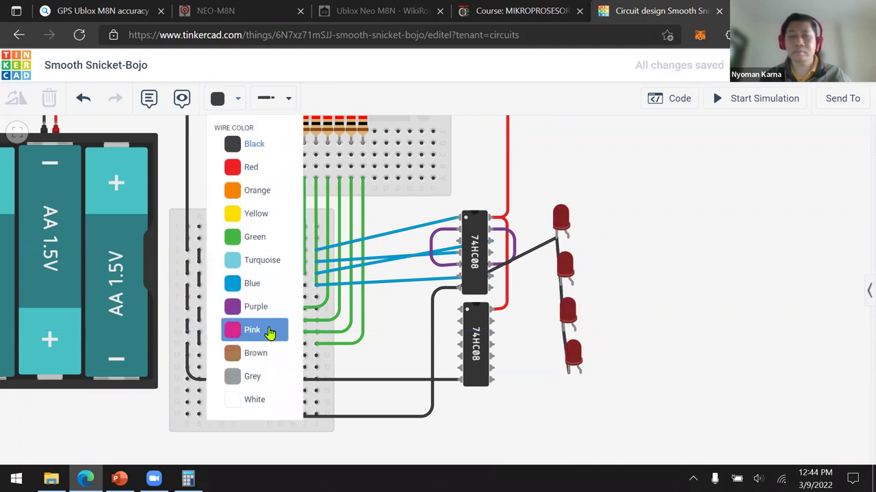
pyautogui.click(269, 333)
pyautogui.click(568, 239)
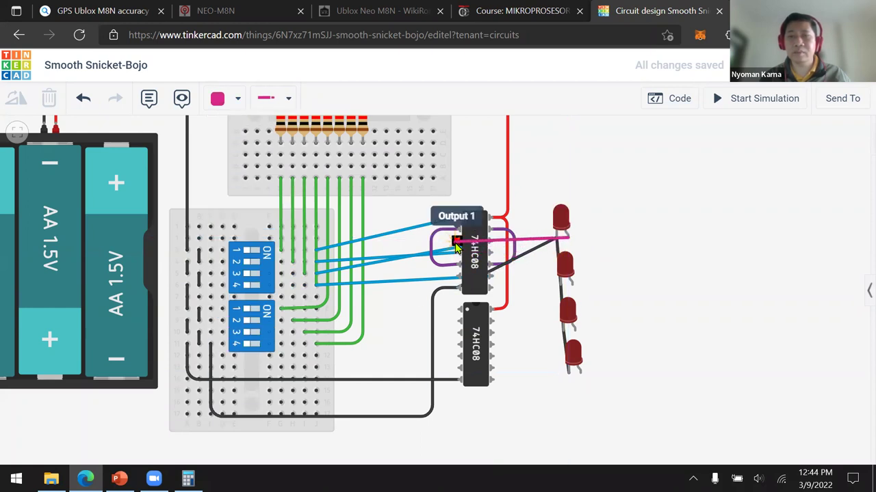
pyautogui.click(456, 241)
pyautogui.click(571, 281)
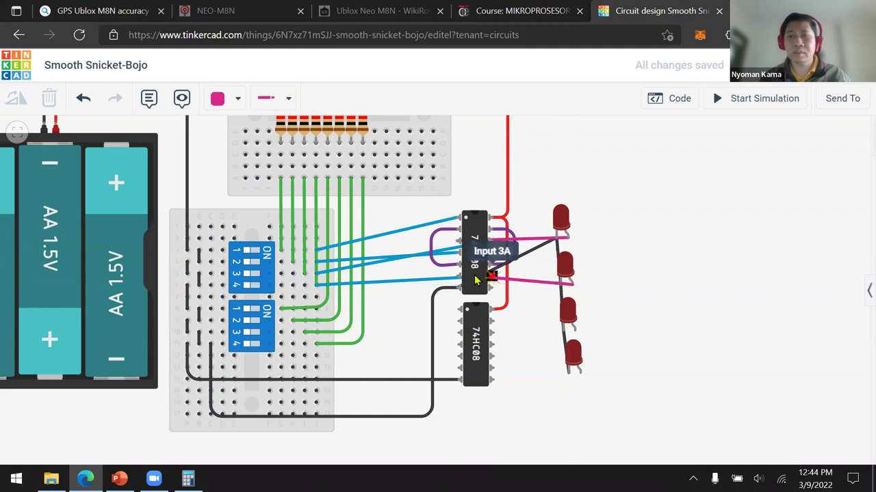
pyautogui.click(456, 292)
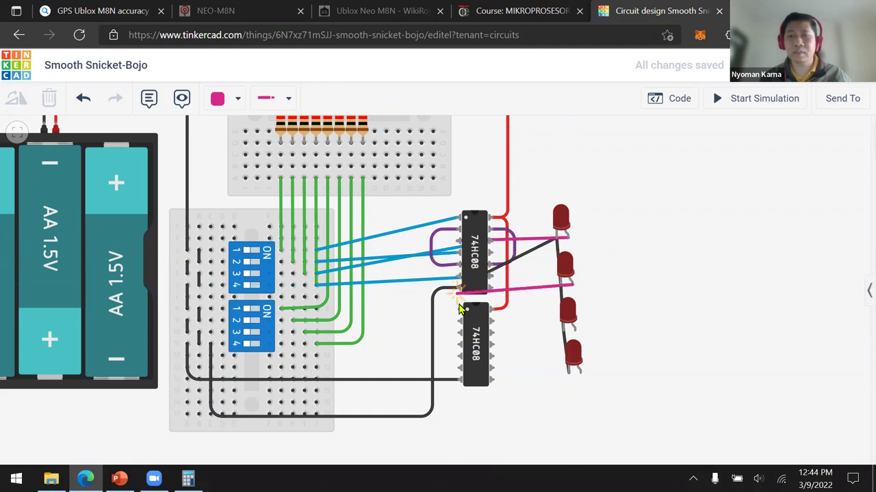
pyautogui.moveTo(455, 292); pyautogui.dragTo(457, 277)
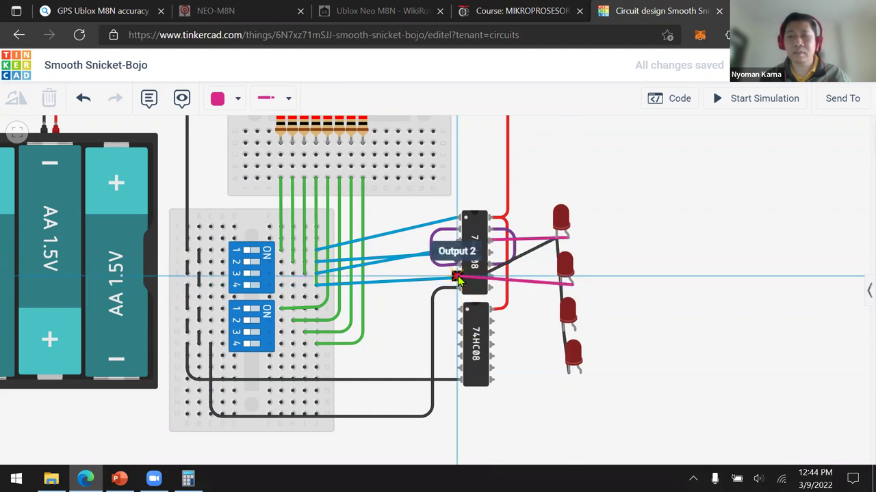
# Step: Wire the third LED's anode to the upper 74HC08's lowest right-side pin and the fourth LED's anode to Output 4, both in pink
pyautogui.click(573, 330)
pyautogui.click(492, 273)
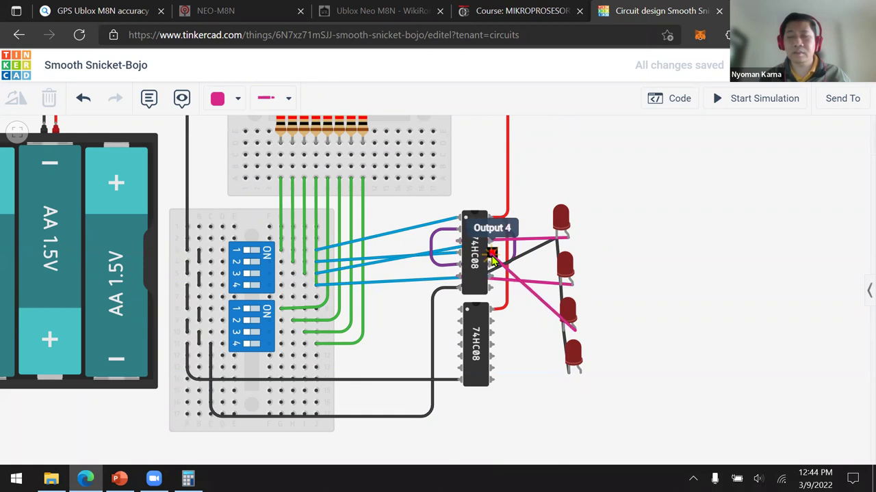
pyautogui.click(493, 288)
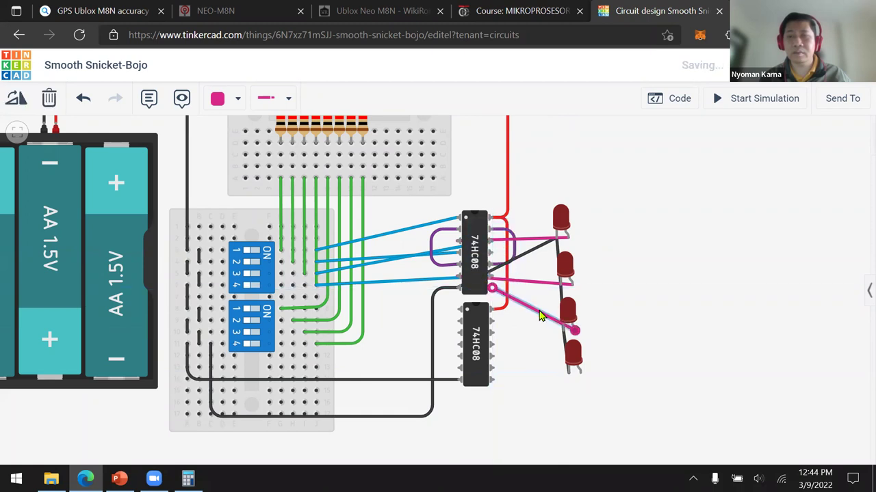
pyautogui.click(580, 376)
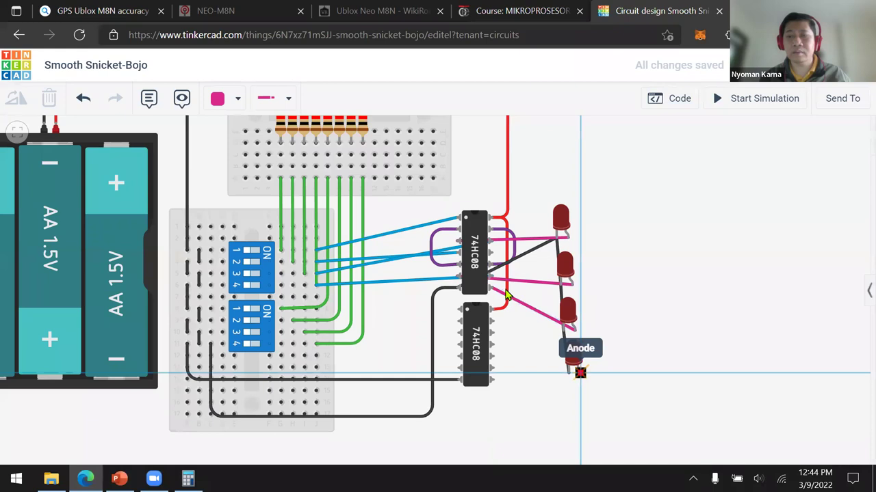
pyautogui.click(493, 253)
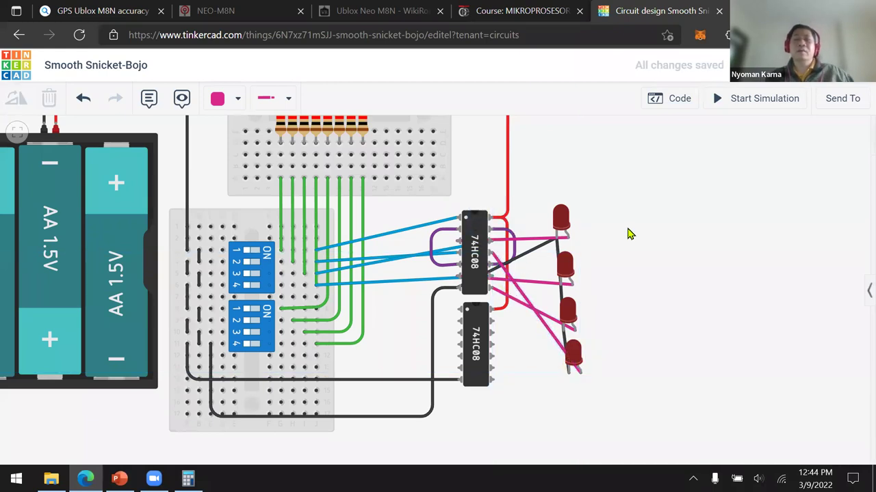
# Step: Run the simulation to examine how the four LEDs respond to the upper DIP switch
pyautogui.moveTo(643, 187); pyautogui.dragTo(605, 230)
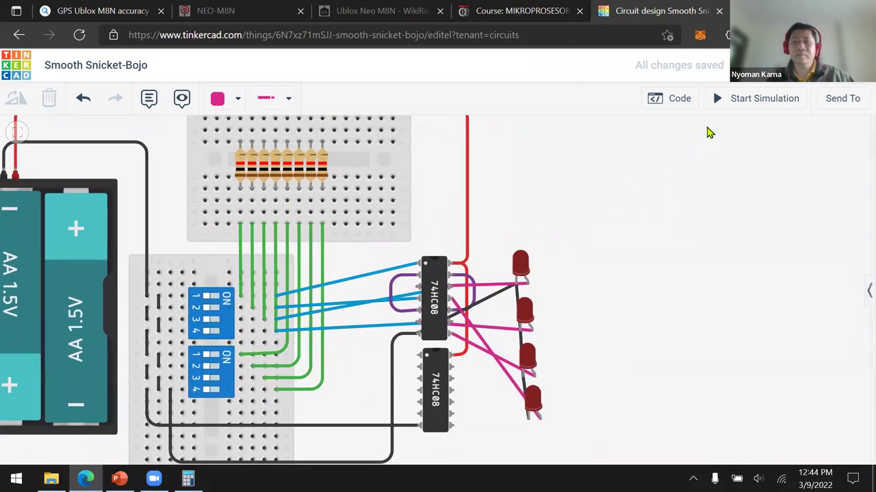
pyautogui.click(714, 103)
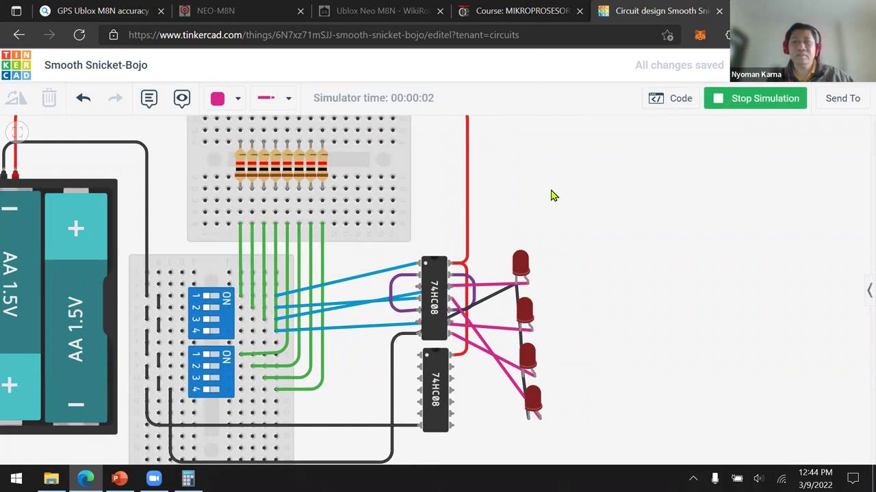
pyautogui.scroll(-1, 552, 196)
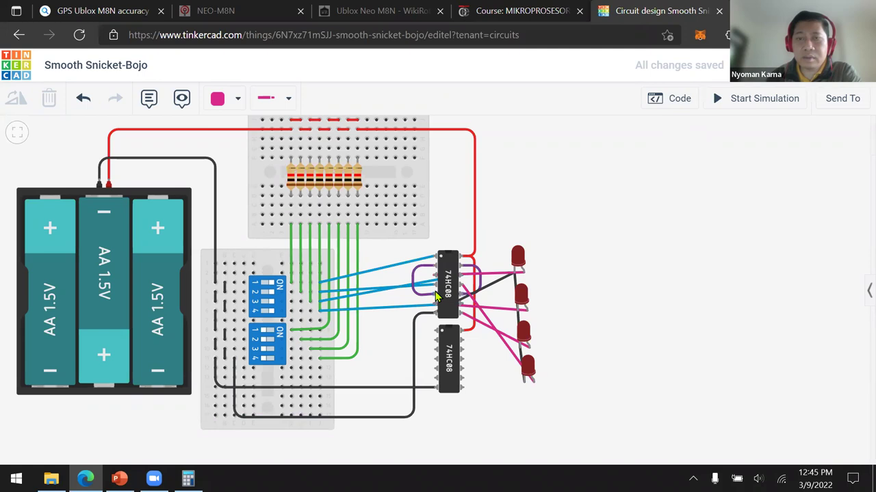
# Step: Connect the upper 74HC08's Input 2B in pink to the last resistor's powered column on the upper breadboard, and test it with a simulation run
pyautogui.click(435, 296)
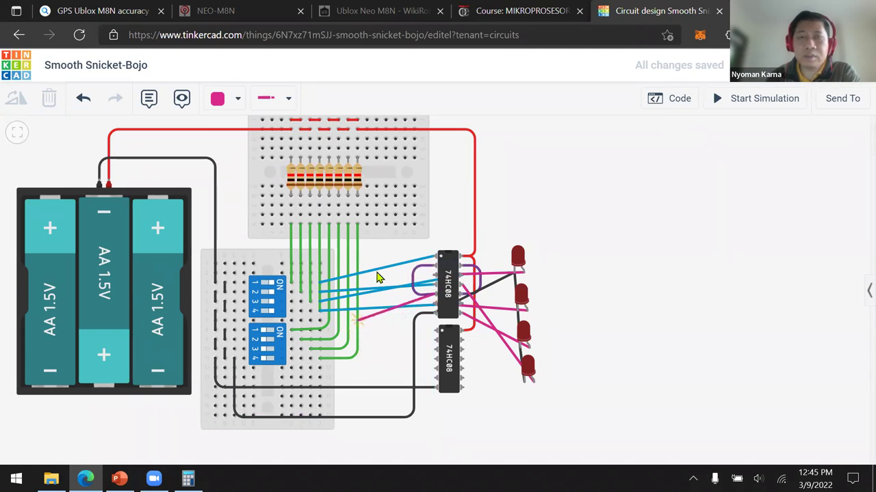
pyautogui.click(356, 140)
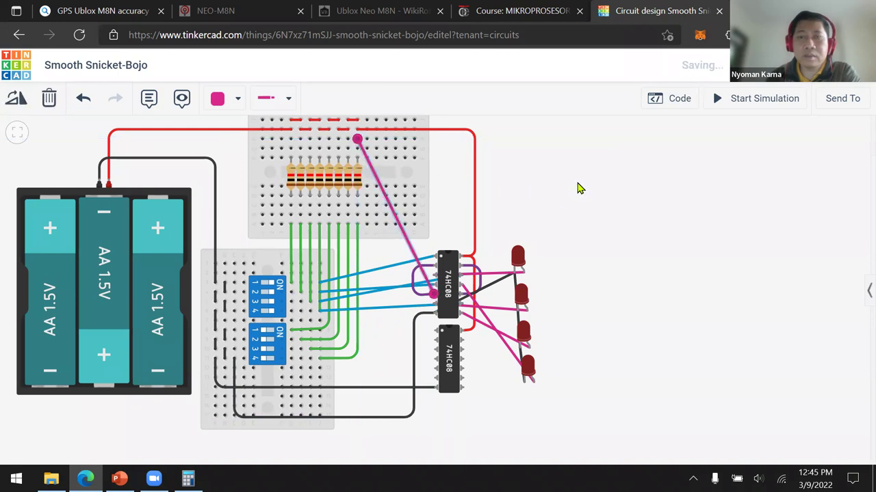
pyautogui.click(715, 103)
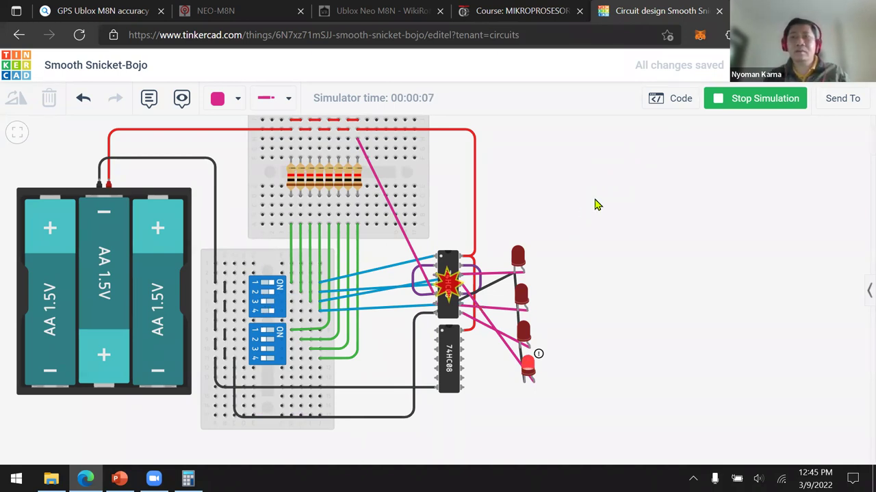
pyautogui.click(715, 101)
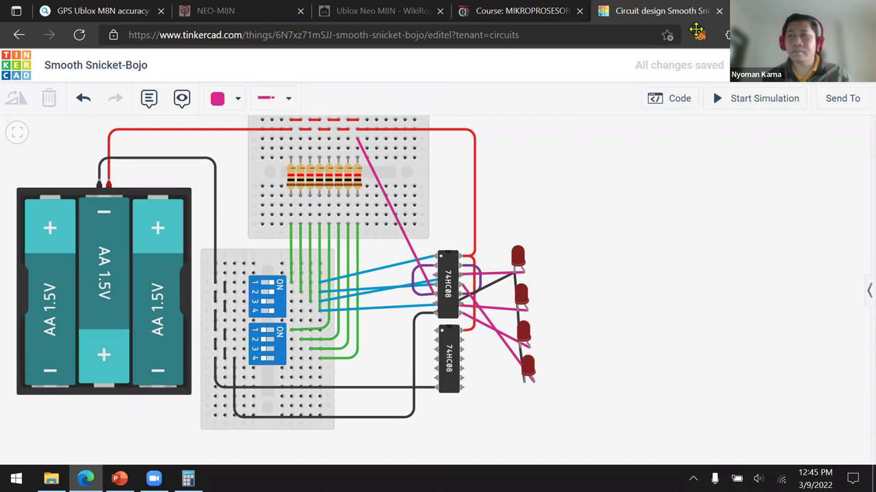
# Step: Add two resistors from the component library, one above the other, in the empty area beside the LEDs
pyautogui.scroll(1, 682, 128)
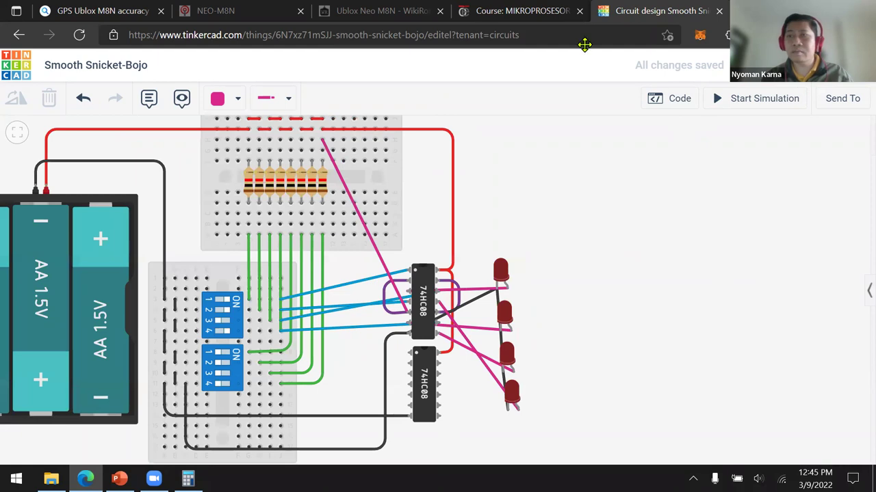
pyautogui.click(863, 290)
pyautogui.scroll(10, 769, 278)
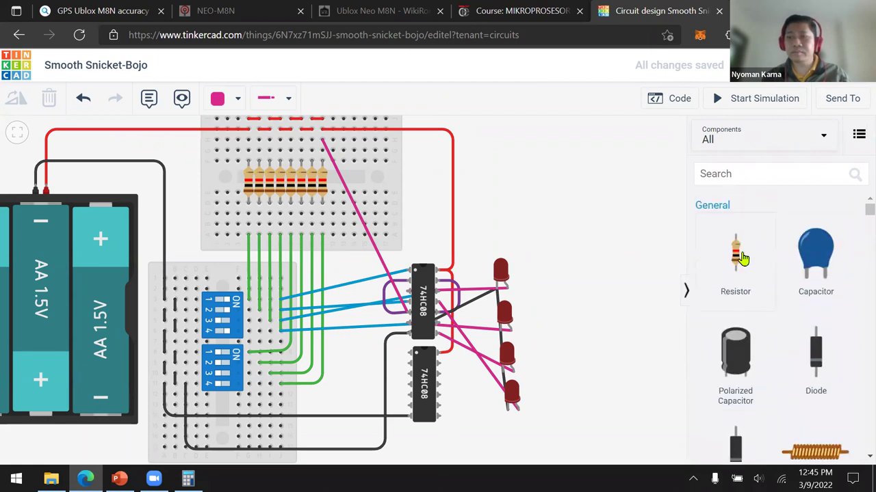
pyautogui.moveTo(734, 253); pyautogui.dragTo(547, 291)
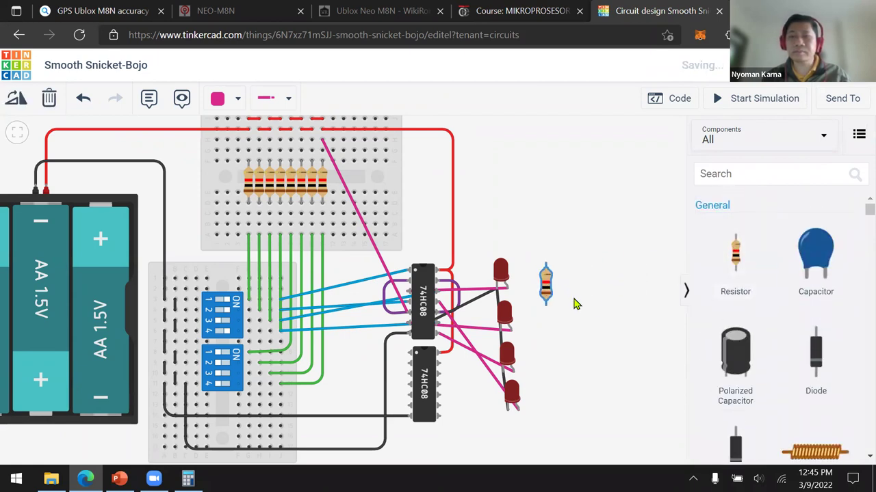
pyautogui.moveTo(726, 280); pyautogui.dragTo(565, 345)
# Step: Set the upper of the two new resistors to a resistance of 250 Ω
pyautogui.click(546, 287)
pyautogui.click(660, 184)
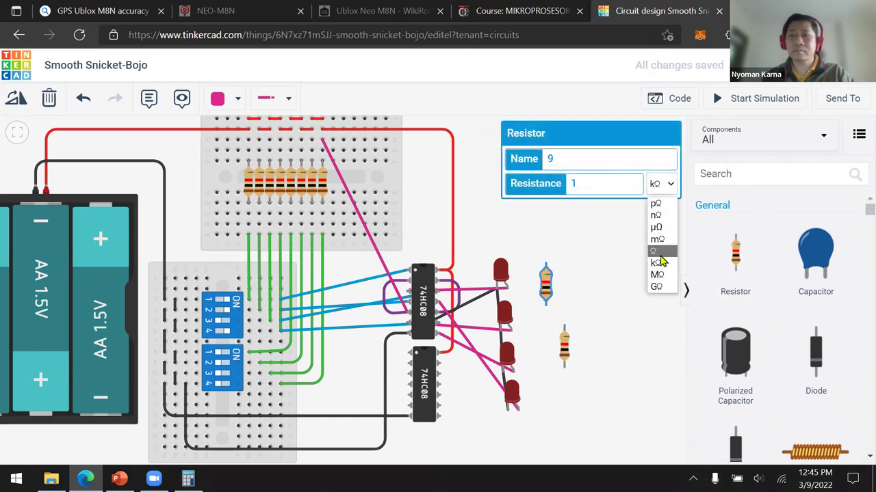
pyautogui.click(662, 253)
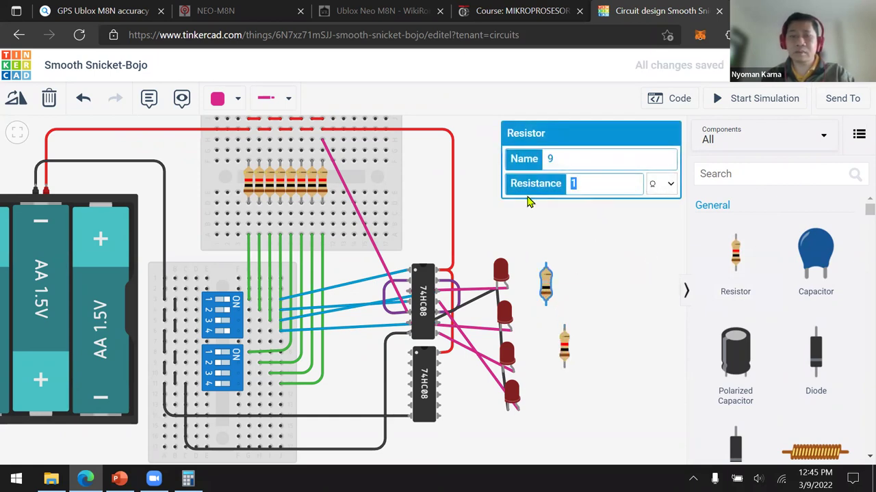
pyautogui.write('250')
pyautogui.click(558, 294)
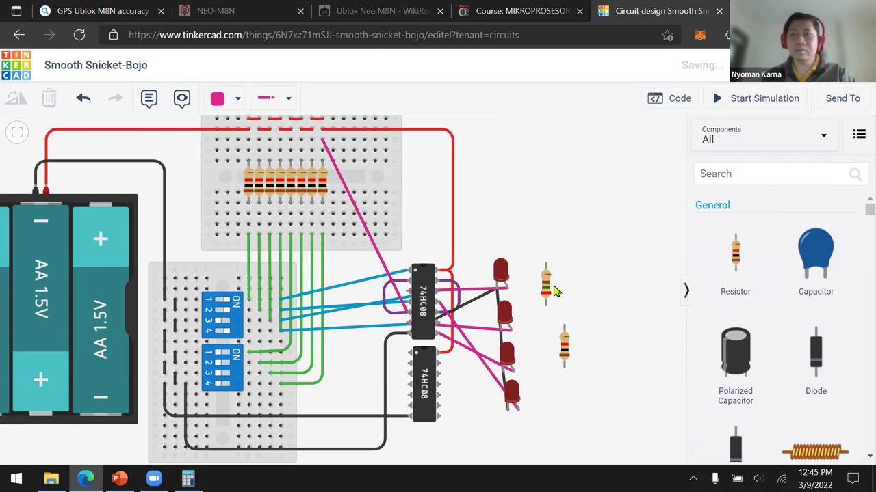
# Step: Set the lower of the two new resistors to a resistance of 250 Ω
pyautogui.click(565, 344)
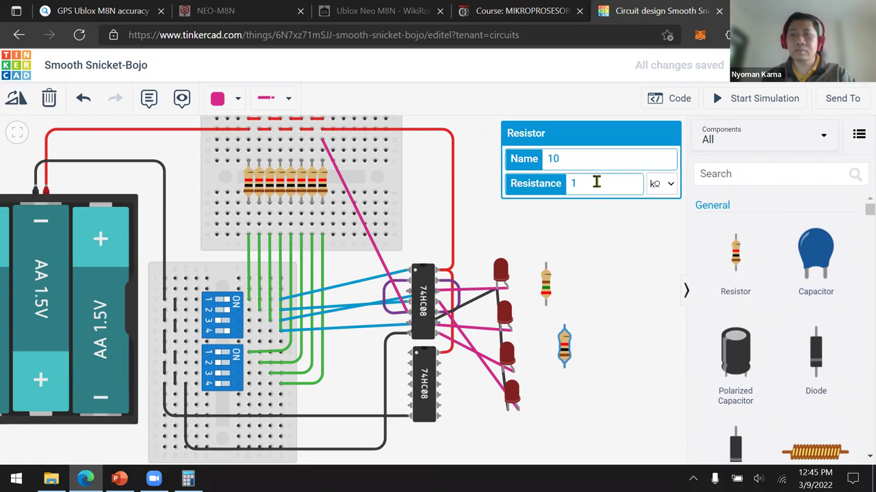
pyautogui.write('25')
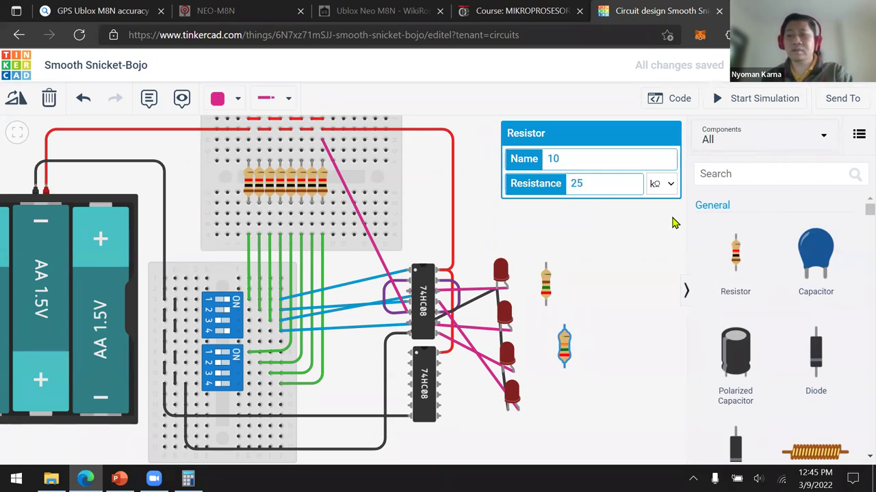
pyautogui.write('0')
pyautogui.click(662, 184)
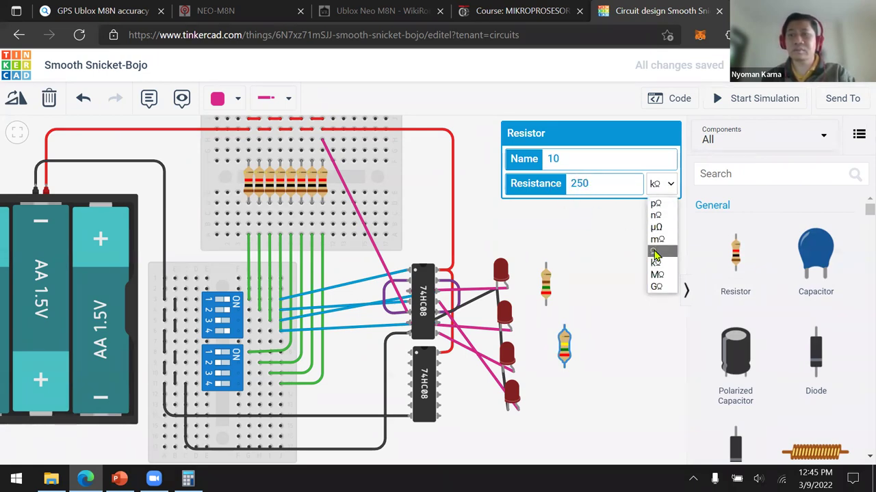
pyautogui.click(662, 250)
pyautogui.click(600, 289)
# Step: Duplicate the lower 250 Ω resistor twice, placing the two copies beside and below it
pyautogui.click(565, 346)
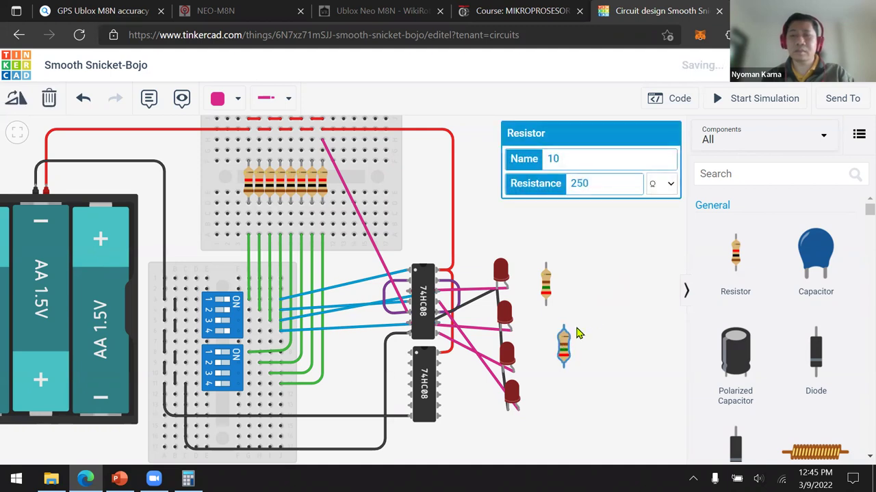
pyautogui.click(606, 304)
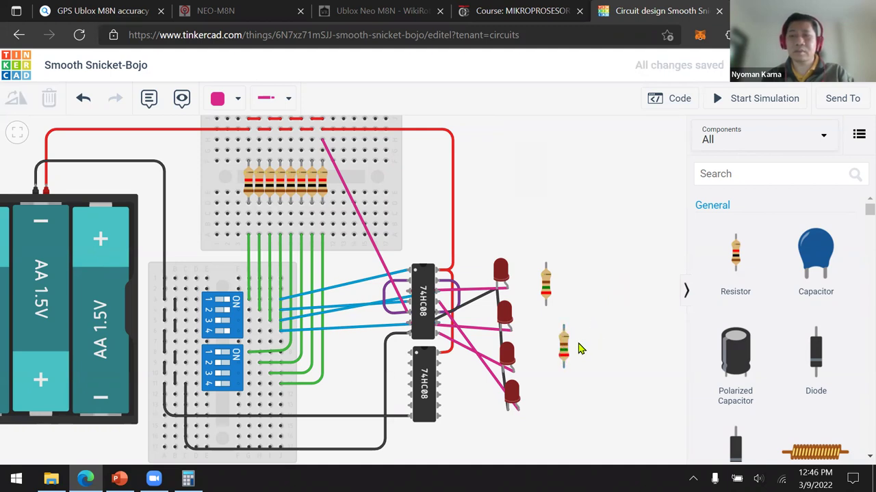
pyautogui.hotkey('ctrl', 'v')
pyautogui.hotkey('ctrl', 'v')
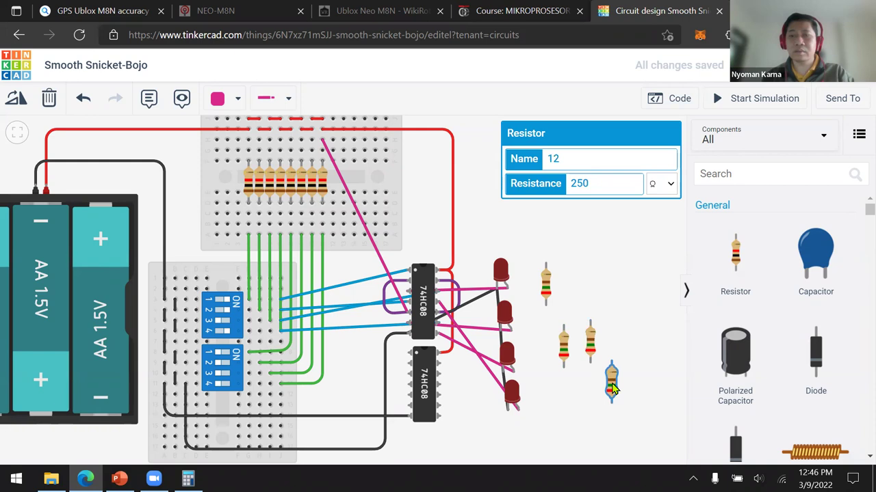
# Step: Reroute the first LED's pink output wire to the first resistor's lower terminal, and wire its upper terminal to the LED's anode
pyautogui.click(483, 295)
pyautogui.moveTo(510, 294); pyautogui.dragTo(547, 311)
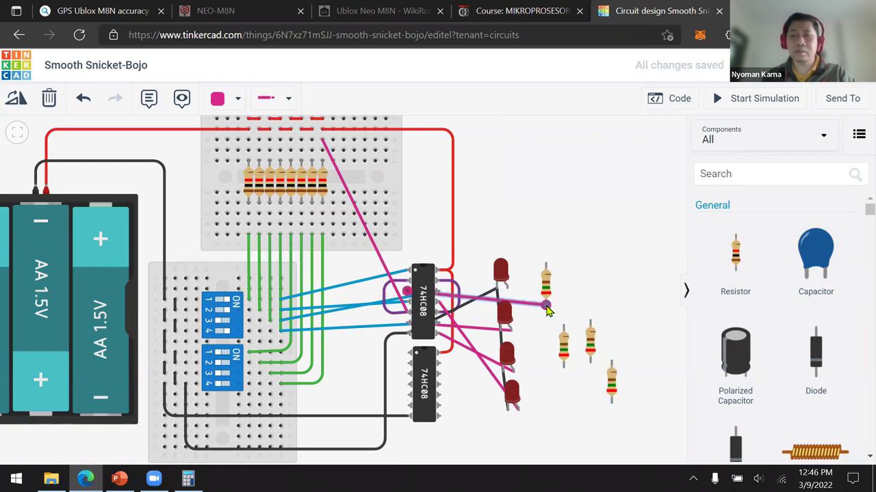
pyautogui.click(545, 264)
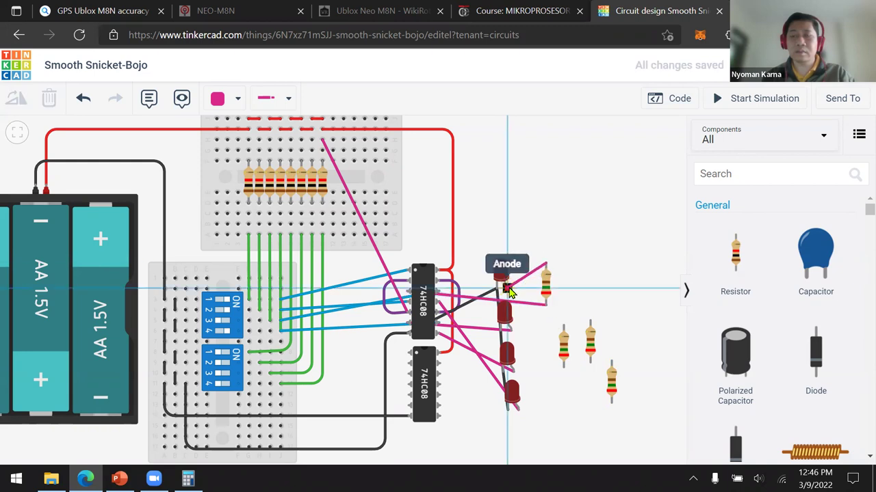
pyautogui.click(507, 288)
# Step: Insert the second resistor between the second LED's output wire and its anode, moving the resistor up beneath the first one
pyautogui.click(506, 331)
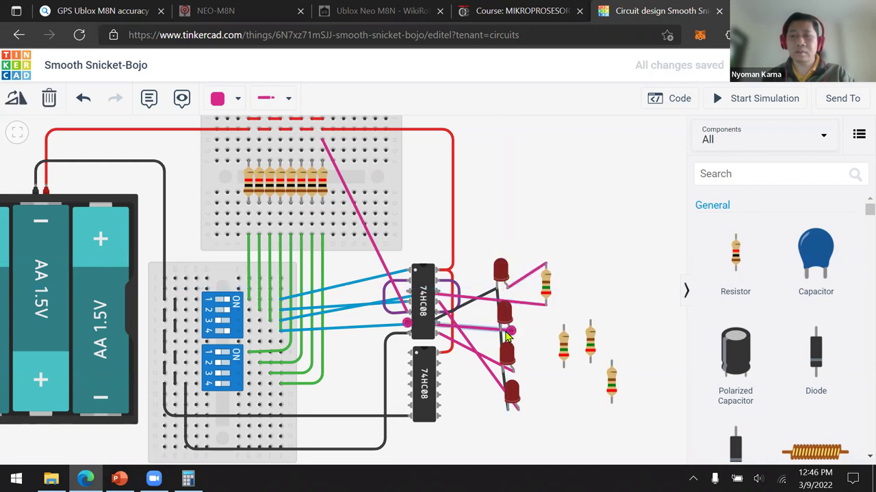
pyautogui.moveTo(512, 332); pyautogui.dragTo(562, 367)
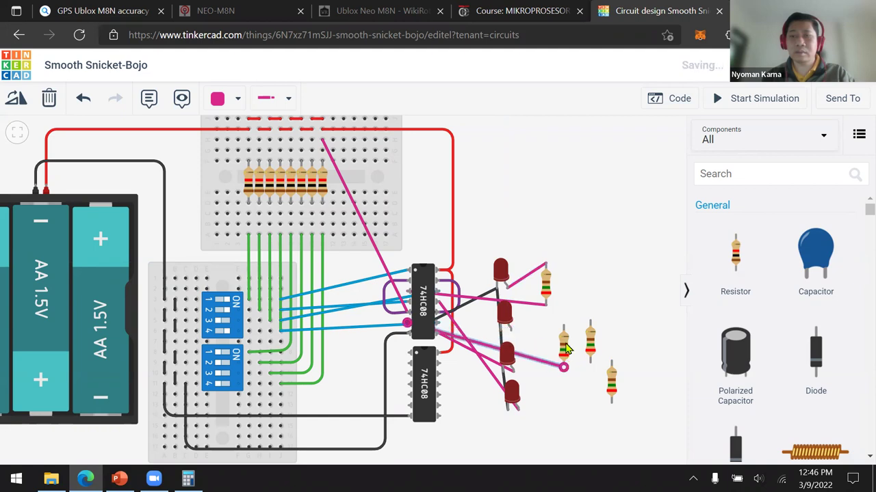
pyautogui.moveTo(567, 336); pyautogui.dragTo(567, 320)
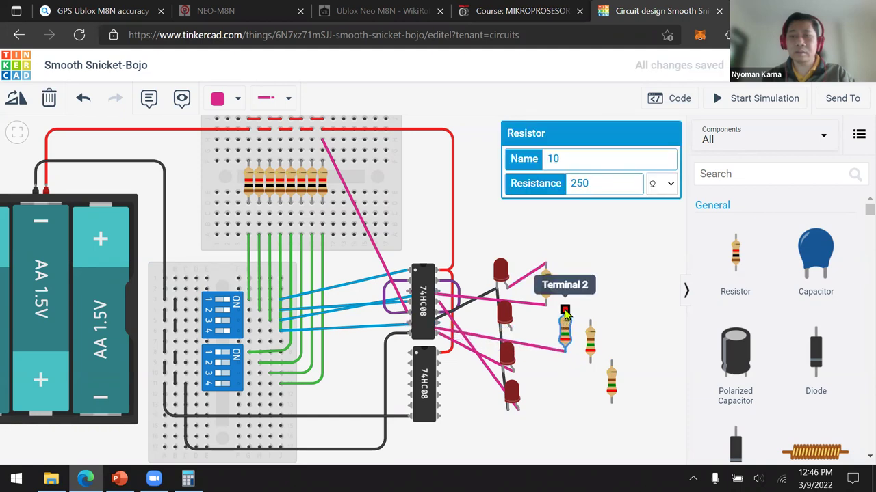
pyautogui.click(565, 312)
pyautogui.click(511, 330)
# Step: Move the third resistor down beside the LEDs and connect it between the third LED's output wire and its anode
pyautogui.moveTo(588, 354); pyautogui.dragTo(574, 395)
pyautogui.click(578, 396)
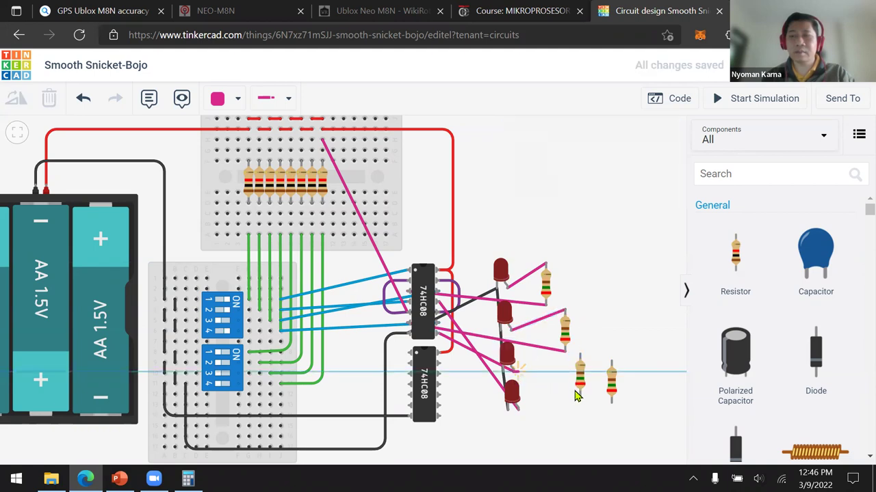
pyautogui.press('Escape')
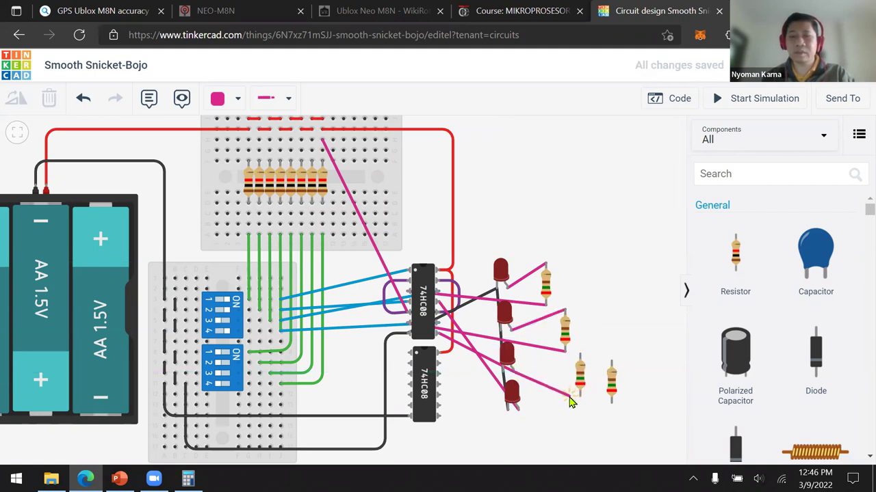
pyautogui.click(511, 373)
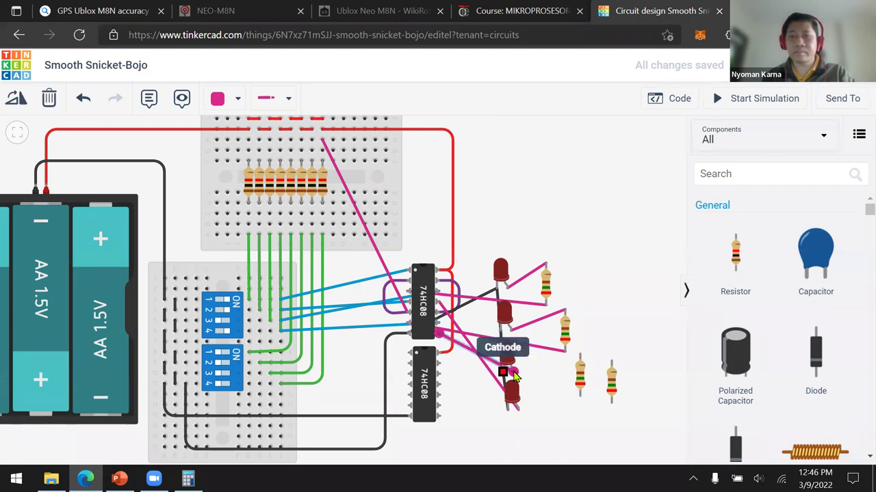
pyautogui.moveTo(512, 372); pyautogui.dragTo(579, 395)
pyautogui.click(513, 370)
pyautogui.click(580, 357)
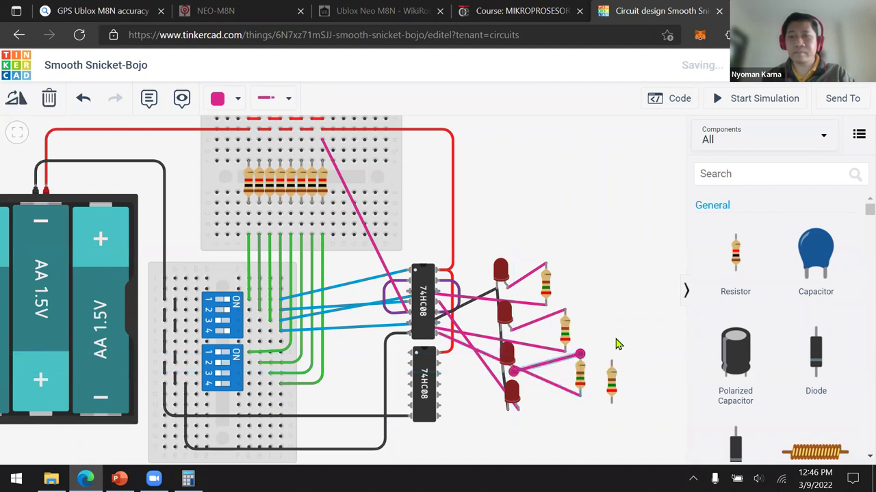
# Step: Move the fourth LED's output wire to the last resistor's lower terminal, and wire its upper terminal to the LED's anode
pyautogui.click(517, 409)
pyautogui.moveTo(518, 409); pyautogui.dragTo(610, 403)
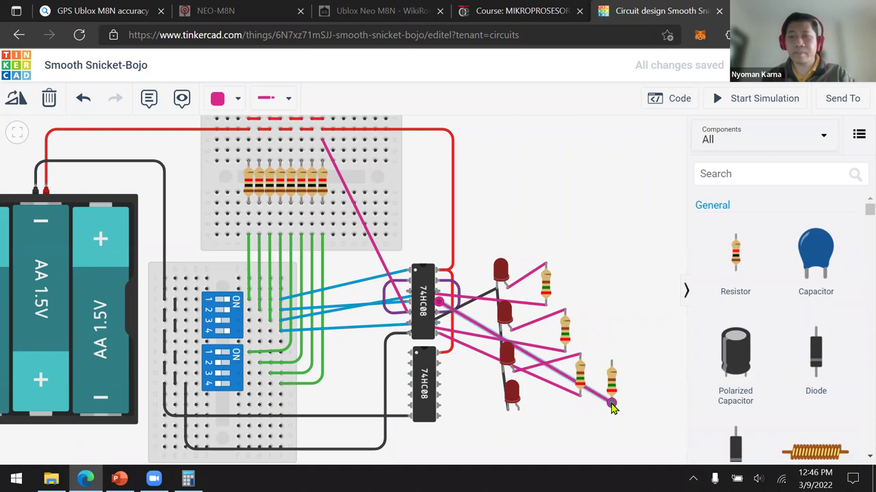
pyautogui.click(612, 363)
pyautogui.click(518, 409)
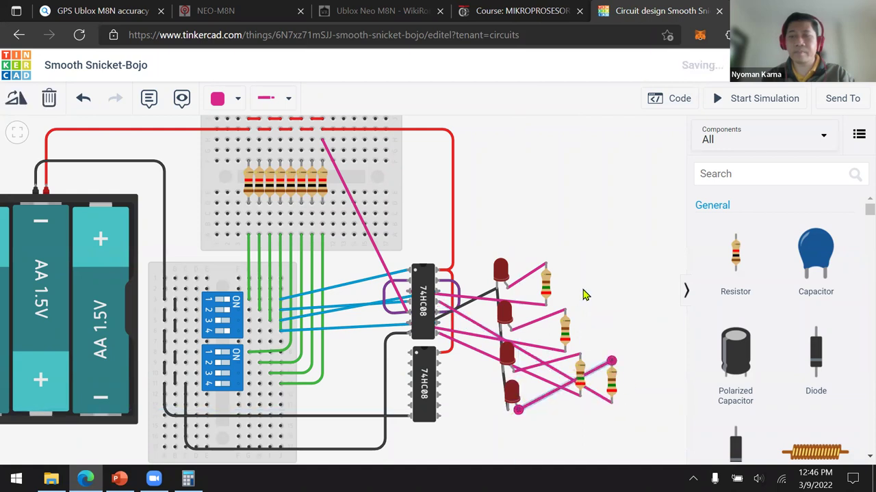
# Step: Simulate the circuit and toggle positions 2 and 1 of the upper DIP switch to examine how the LEDs respond
pyautogui.click(748, 102)
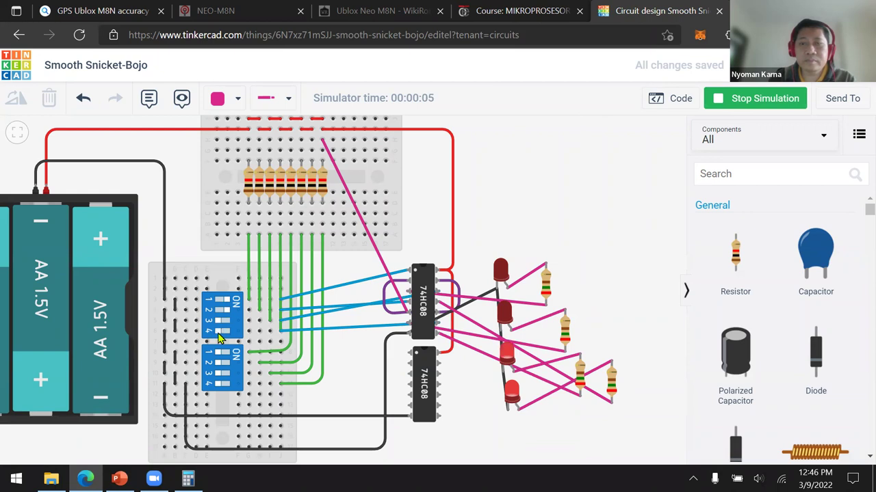
pyautogui.click(220, 311)
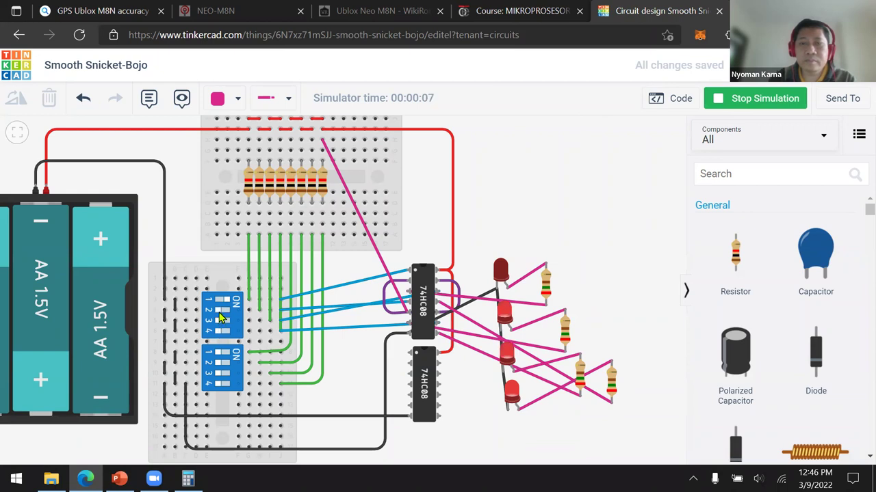
pyautogui.click(220, 305)
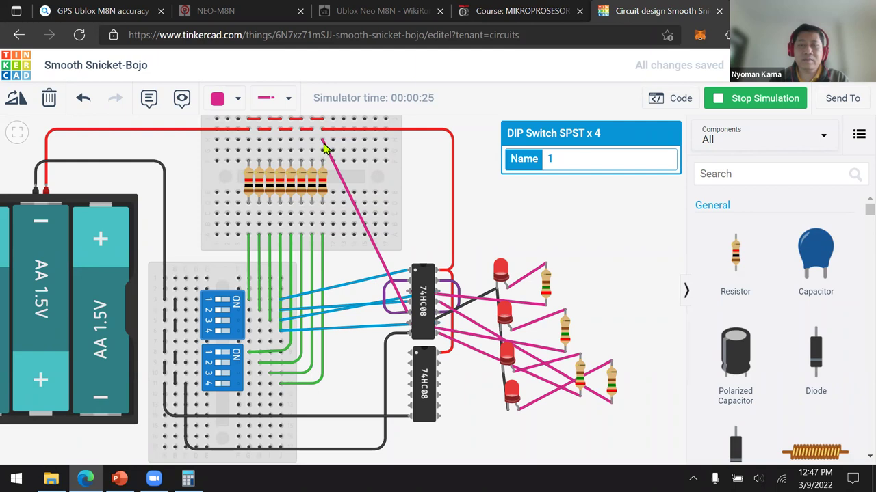
pyautogui.click(762, 103)
# Step: Move the pink Input 2B wire from the powered column to the ground side of the lower DIP switch's position 4, and run the simulation
pyautogui.click(340, 181)
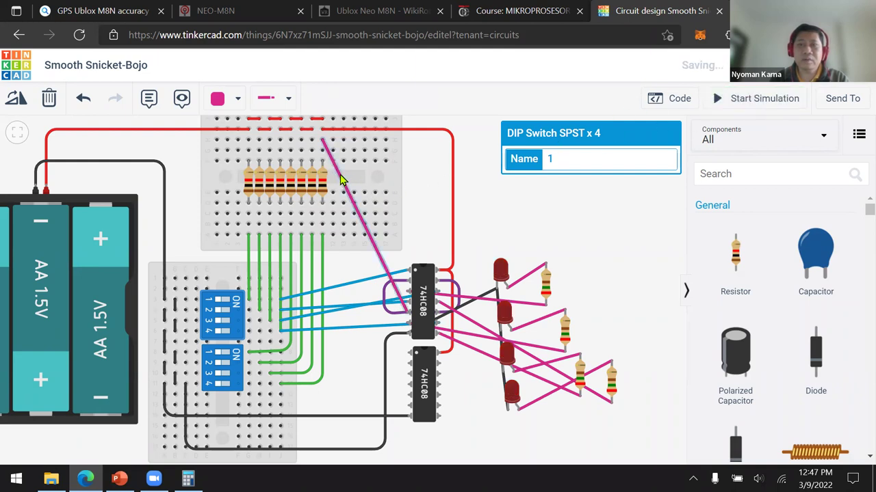
pyautogui.moveTo(322, 141); pyautogui.dragTo(199, 389)
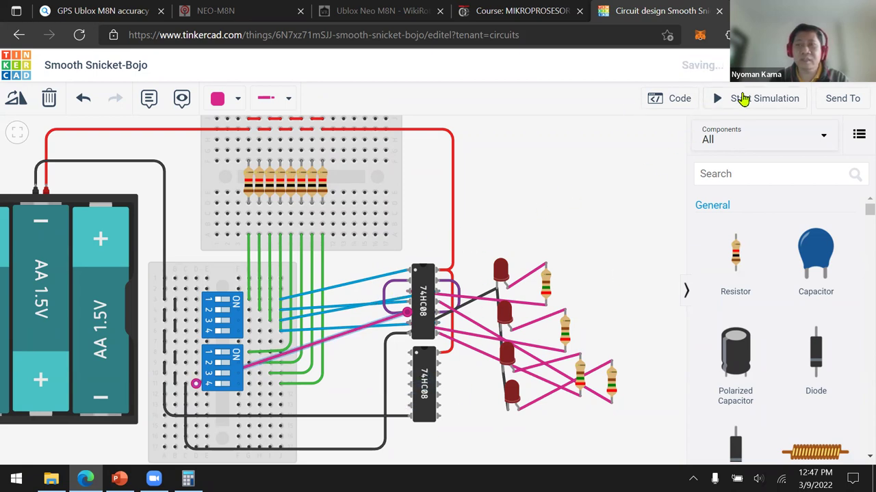
pyautogui.click(744, 100)
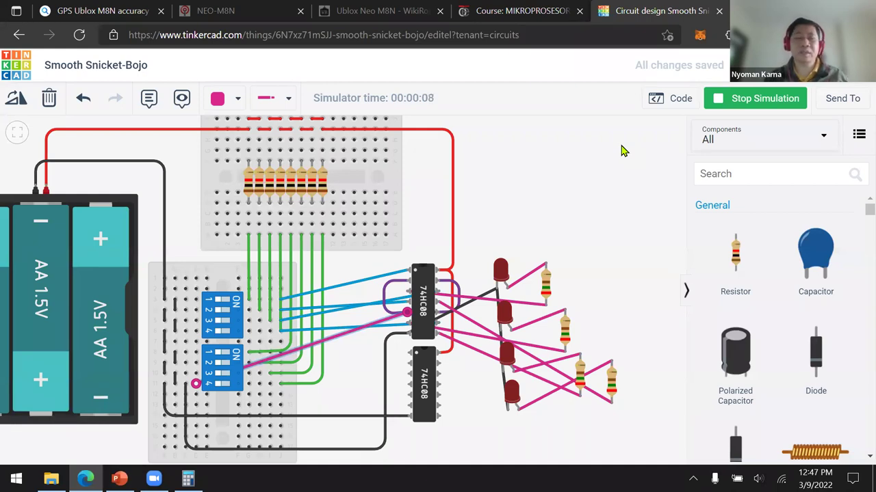
# Step: Check the "Analysis: Input" slide in PowerPoint and return to the Tinkercad circuit in the browser
pyautogui.click(119, 479)
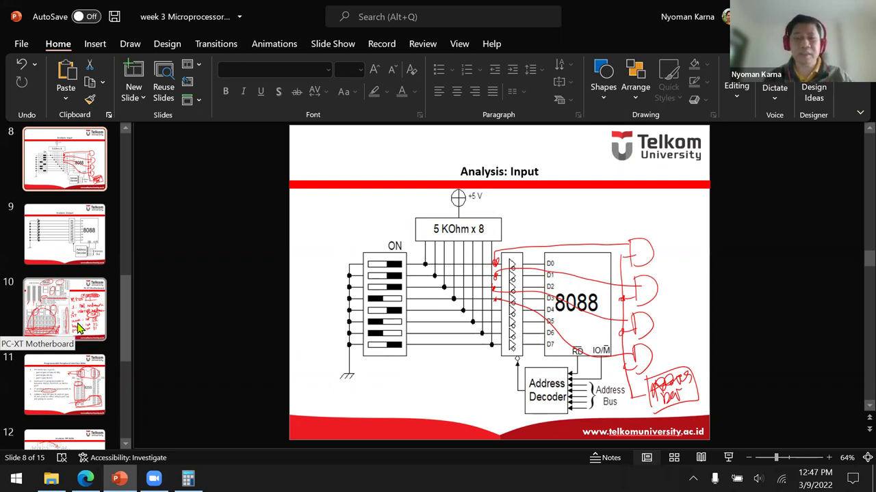
pyautogui.click(86, 479)
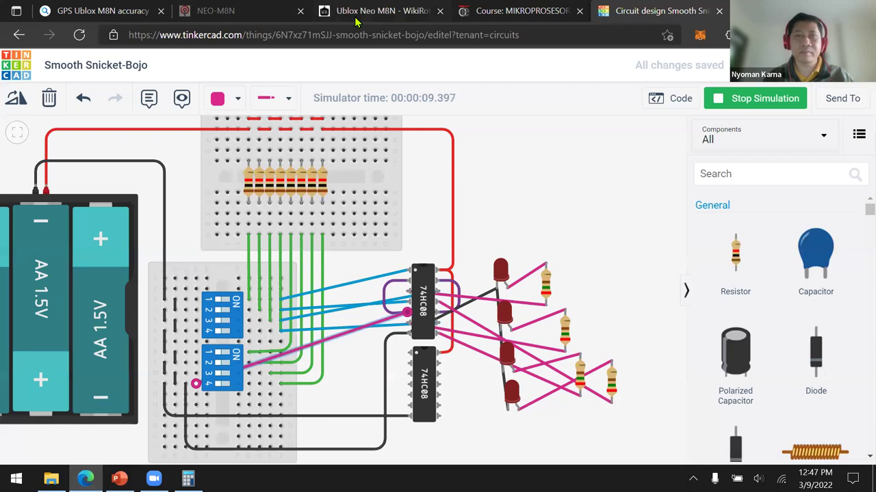
# Step: Switch to the Mikroprosesor dan IoT course page and turn editing on
pyautogui.click(495, 10)
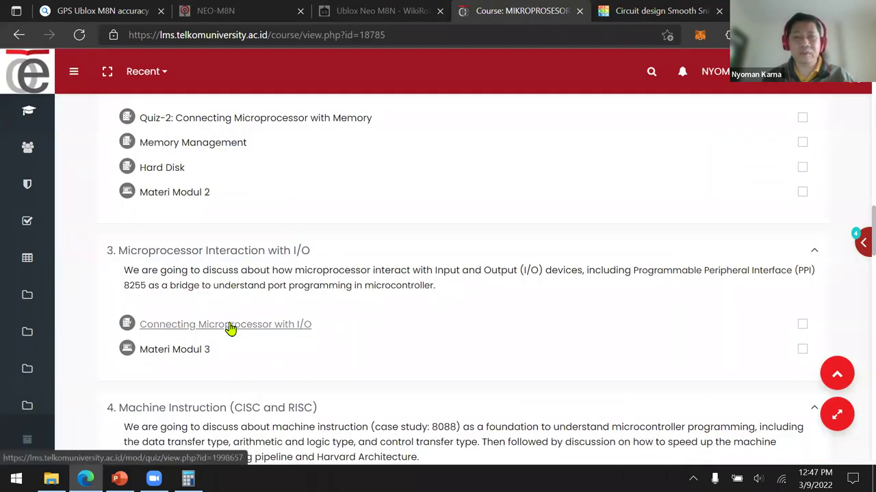
pyautogui.scroll(15, 606, 205)
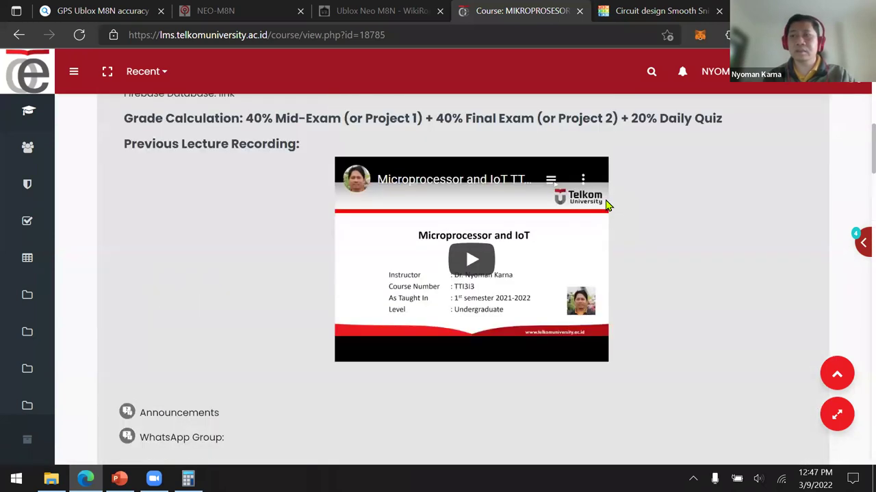
pyautogui.click(792, 138)
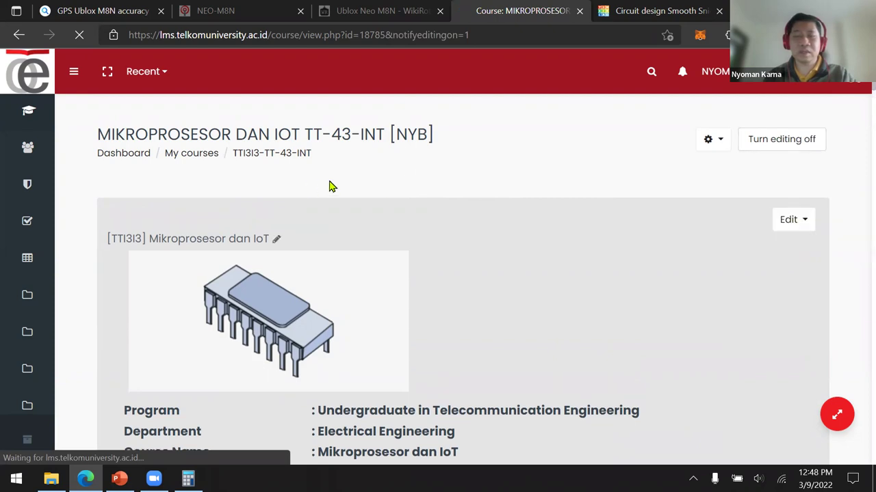
# Step: Open the "Connecting Microprocessor with I/O" quiz in section 3 for editing
pyautogui.scroll(-10, 329, 186)
pyautogui.scroll(-13, 329, 186)
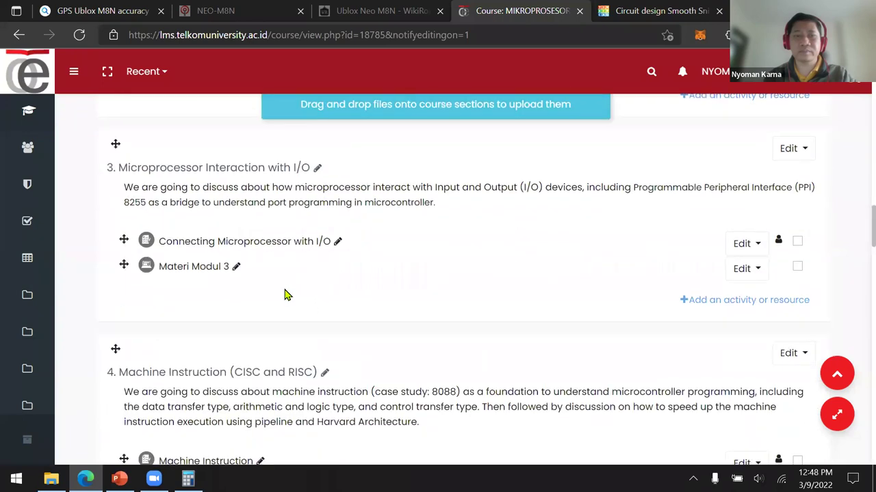
pyautogui.click(260, 247)
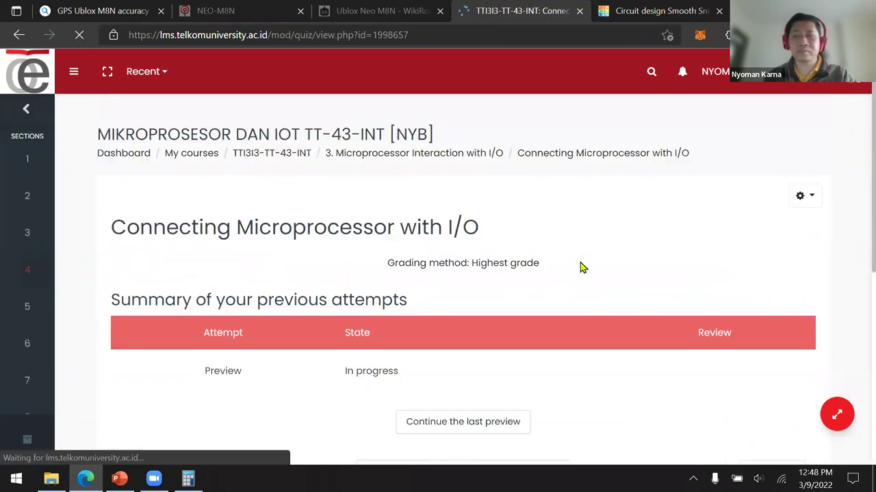
pyautogui.click(811, 198)
pyautogui.scroll(-1, 759, 271)
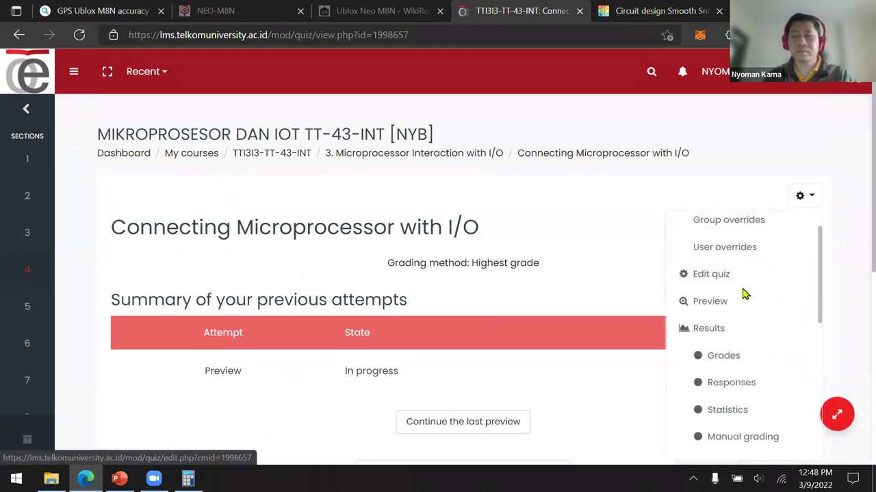
pyautogui.click(715, 277)
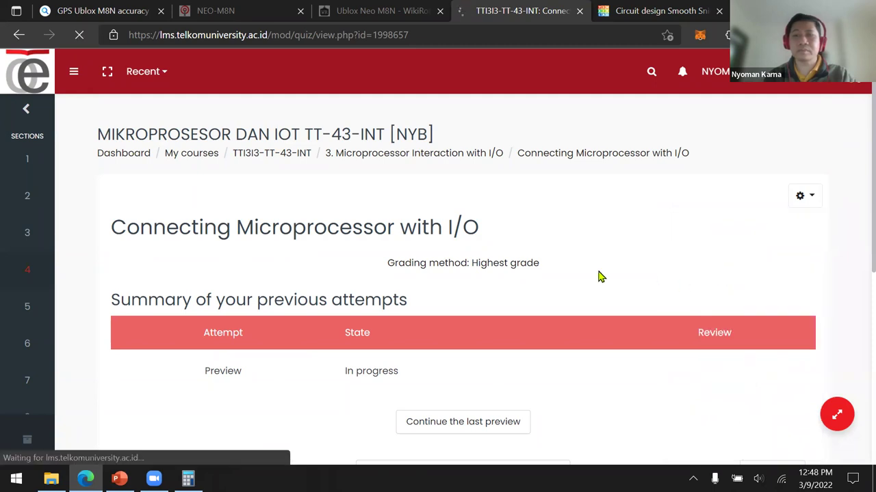
# Step: Look through the list of questions in the "Connecting Microprocessor with I/O" quiz
pyautogui.scroll(-3, 600, 277)
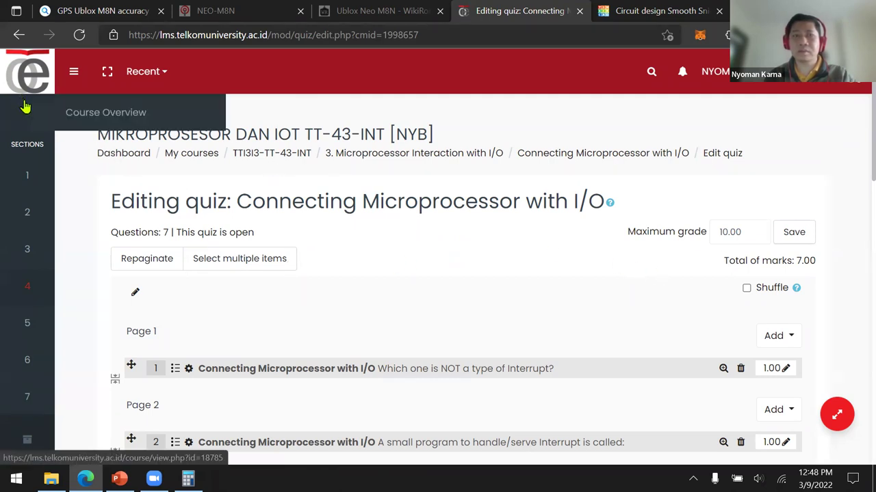
pyautogui.scroll(-9, 174, 199)
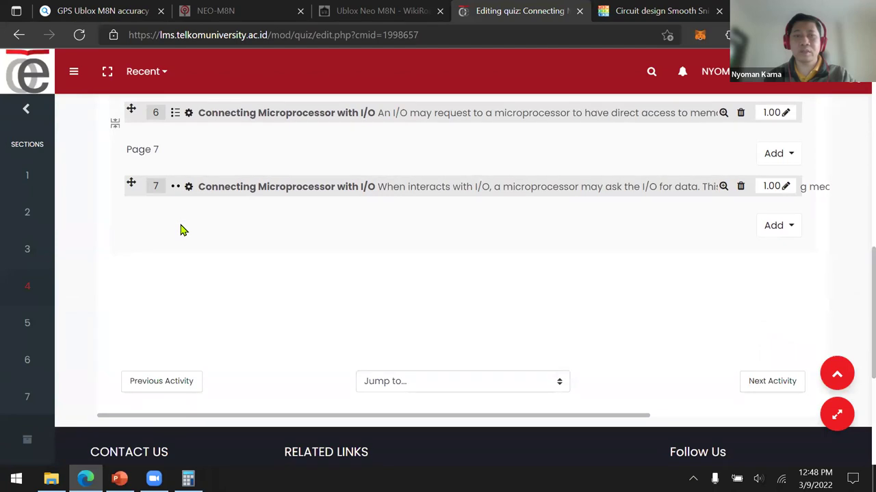
pyautogui.scroll(4, 181, 230)
pyautogui.scroll(5, 181, 230)
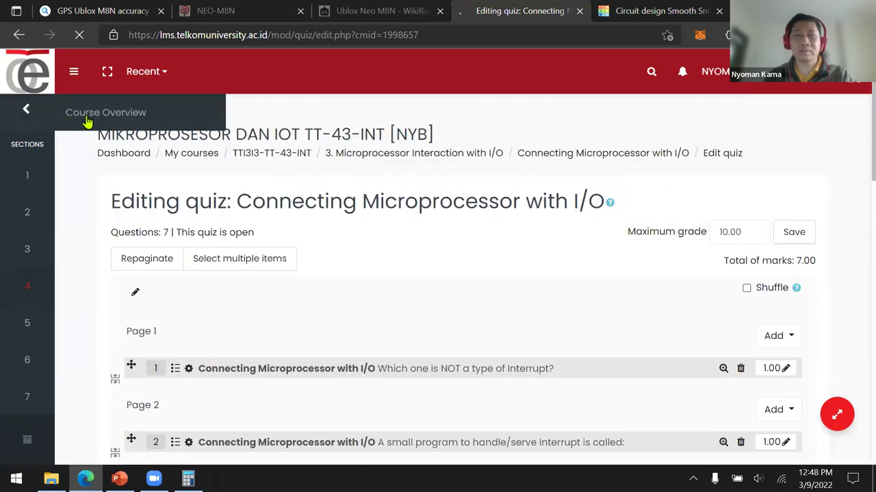
pyautogui.click(87, 118)
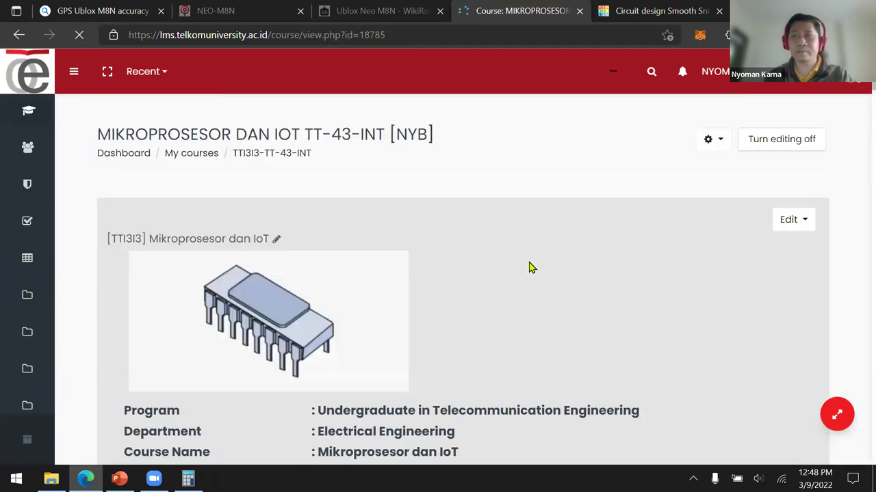
pyautogui.scroll(-10, 529, 268)
pyautogui.scroll(-7, 529, 267)
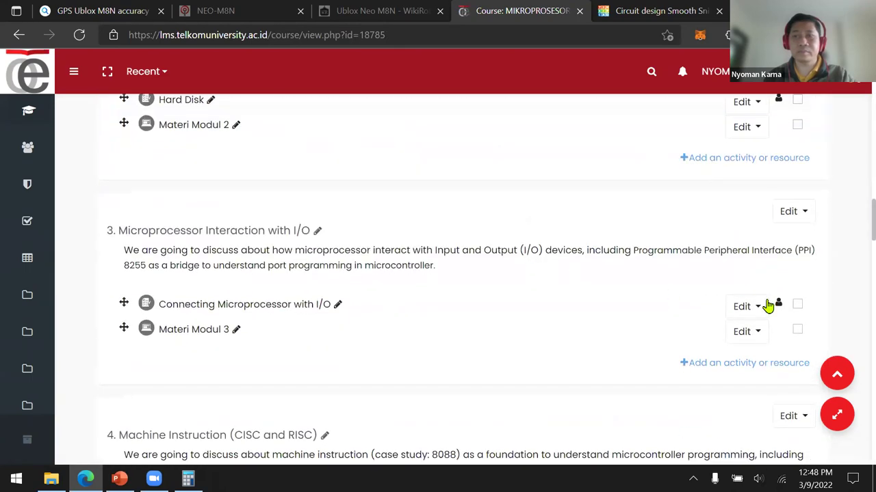
pyautogui.click(759, 306)
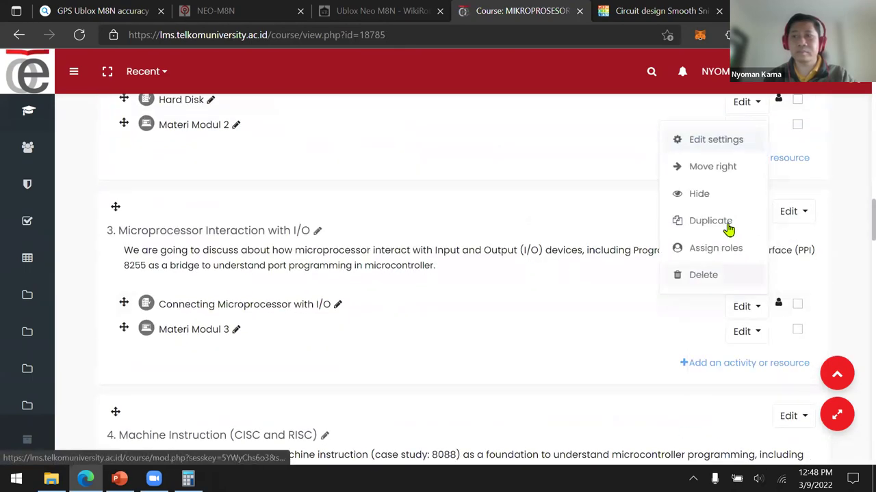
pyautogui.click(712, 140)
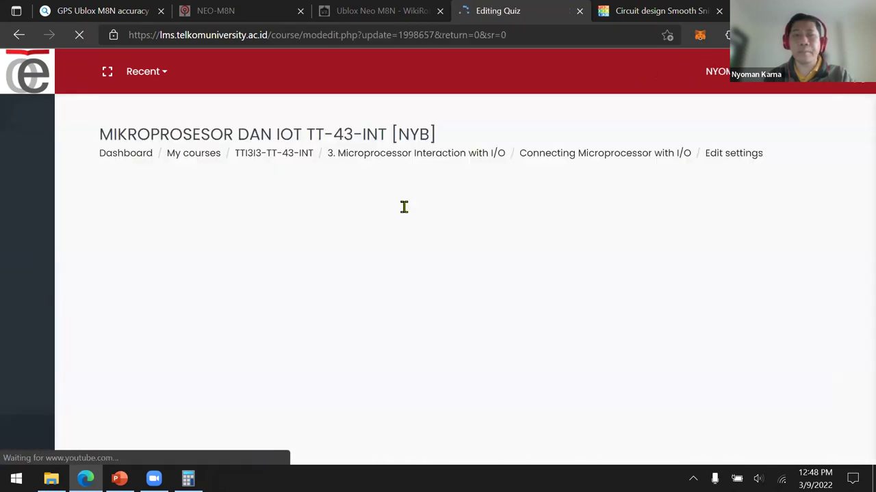
pyautogui.scroll(-5, 238, 232)
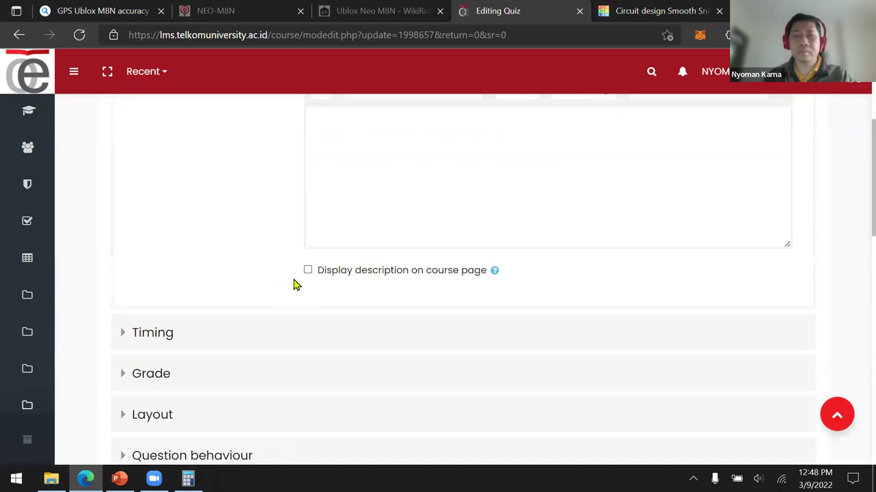
pyautogui.scroll(5, 219, 216)
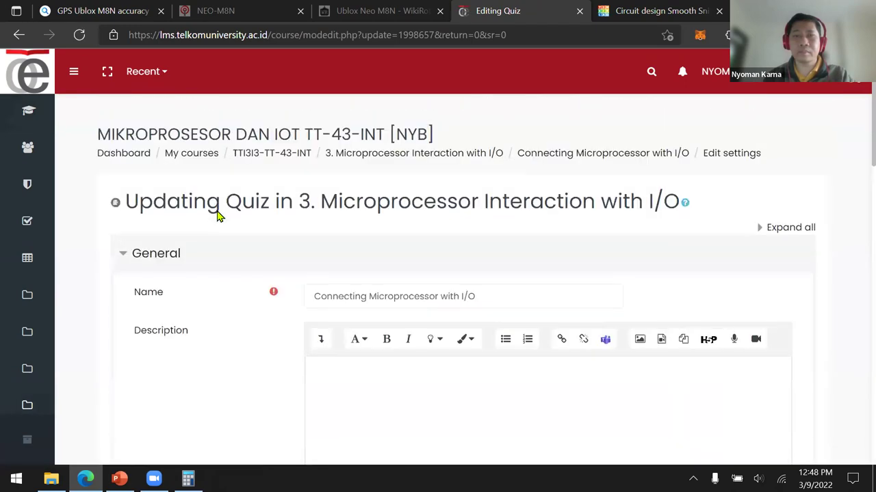
# Step: Return to the course page and check how the quizzes in the first sections are named
pyautogui.click(89, 113)
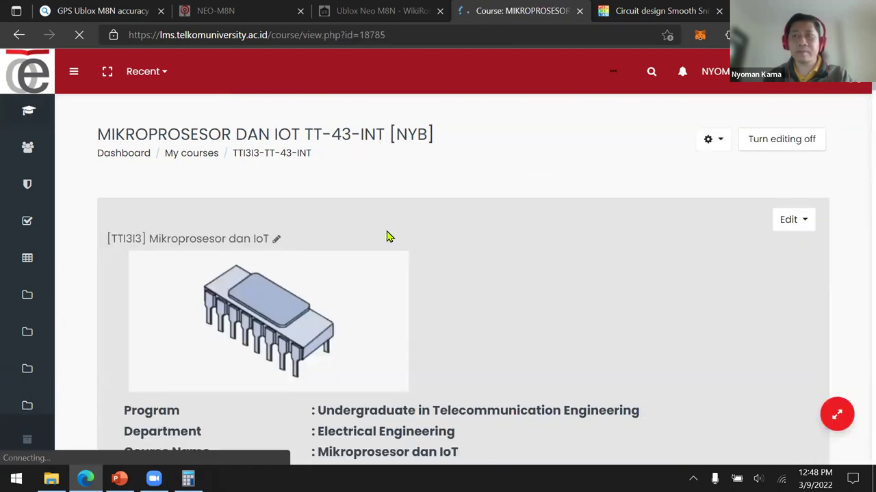
pyautogui.scroll(-15, 448, 241)
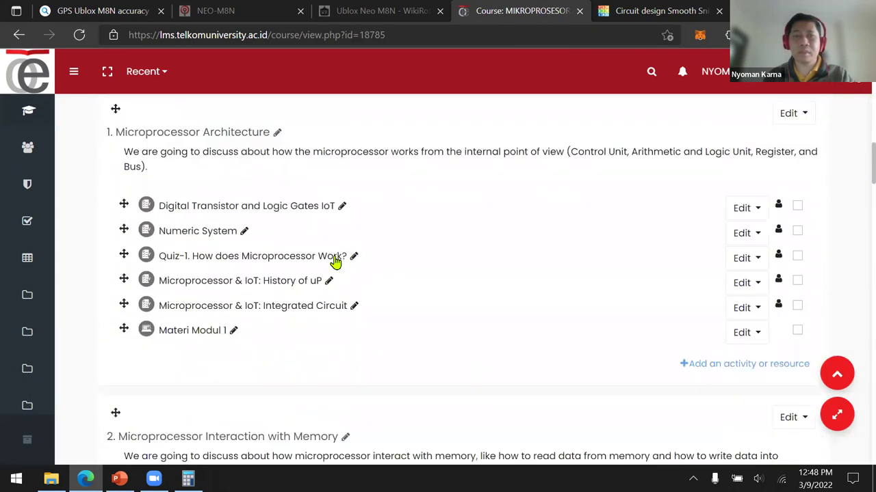
pyautogui.scroll(-6, 306, 270)
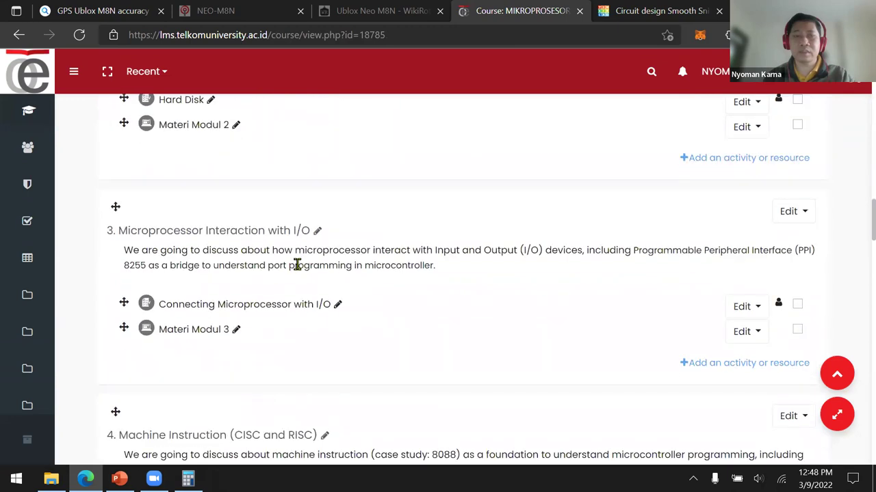
pyautogui.scroll(-2, 297, 267)
pyautogui.scroll(2, 342, 267)
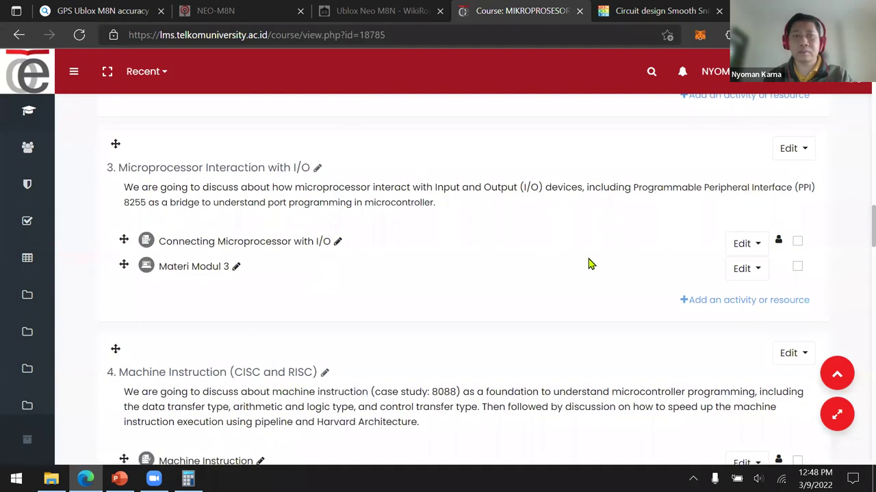
# Step: Open the settings of the section 3 quiz "Connecting Microprocessor with I/O" and rename it "Quiz-3 Connecting Microprocessor with I/O"
pyautogui.click(743, 244)
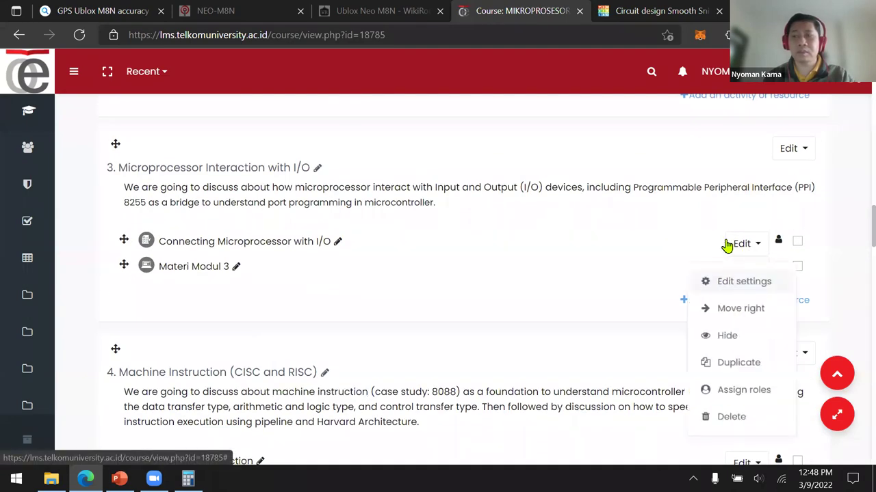
pyautogui.click(692, 280)
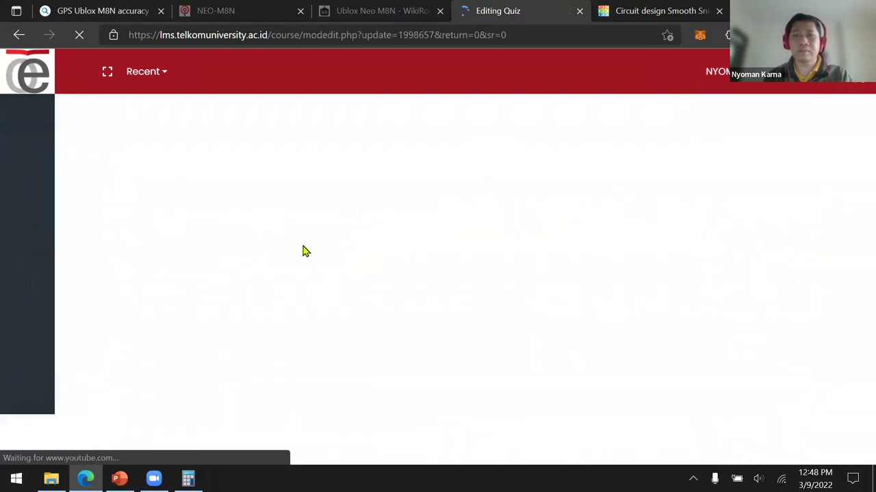
pyautogui.click(311, 295)
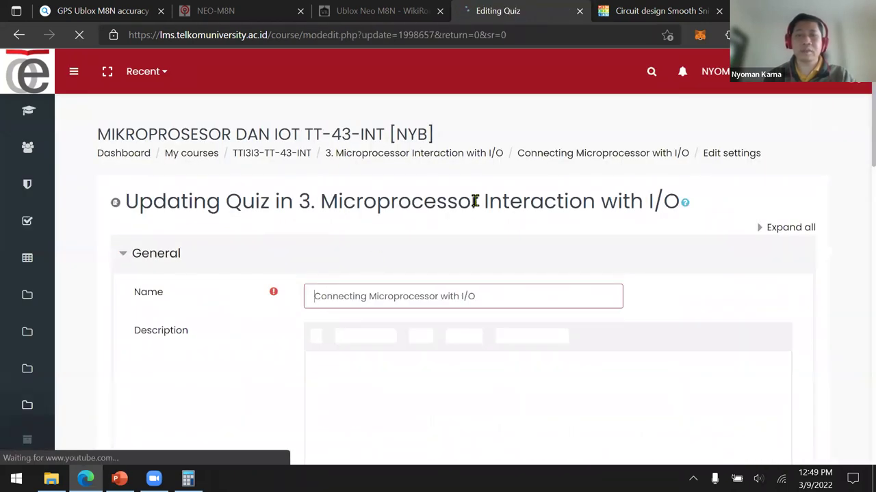
pyautogui.write('Quiz-3')
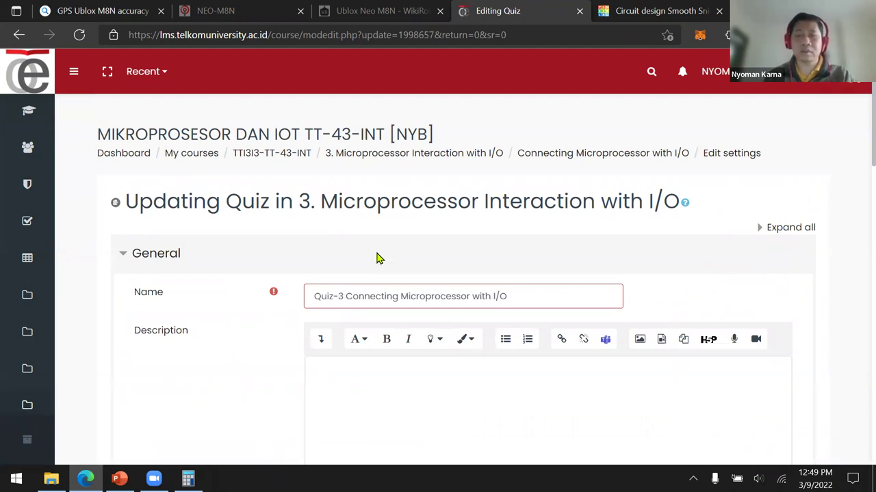
# Step: Enable the quiz's opening time of 9 March 2022 12:48 and set its closing time to 9 March 2022 23:59
pyautogui.scroll(-6, 256, 318)
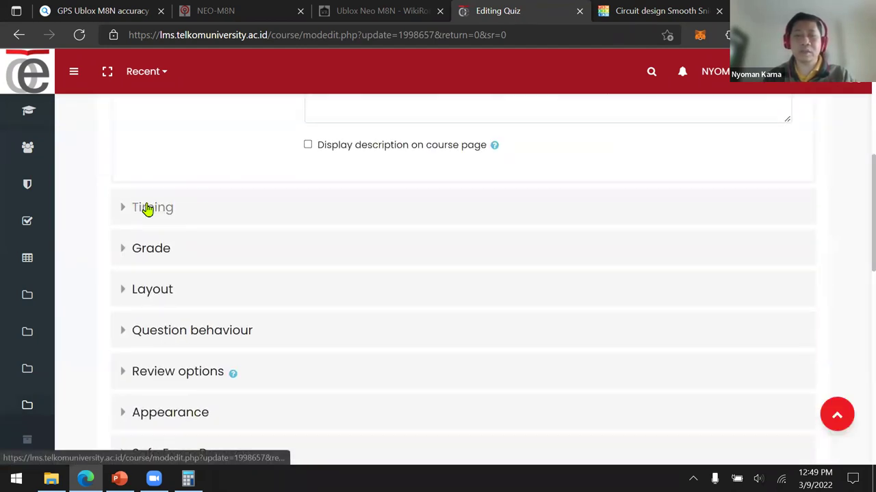
pyautogui.click(147, 209)
pyautogui.click(582, 250)
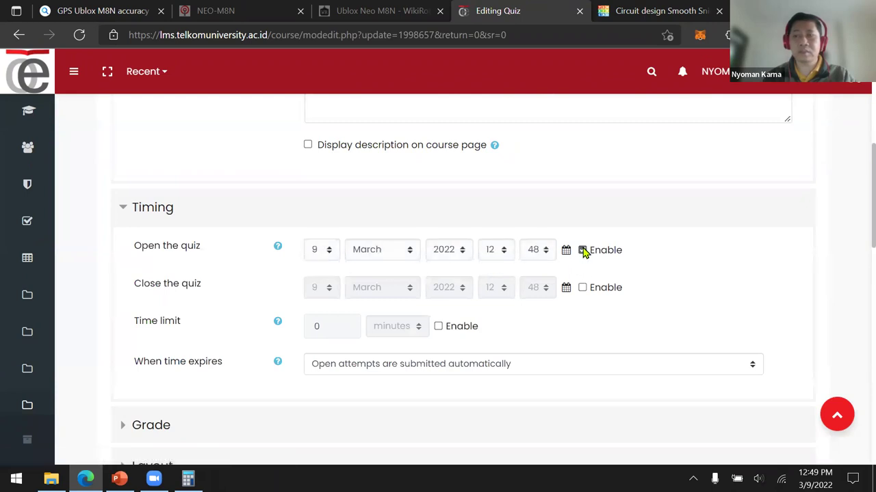
pyautogui.click(582, 288)
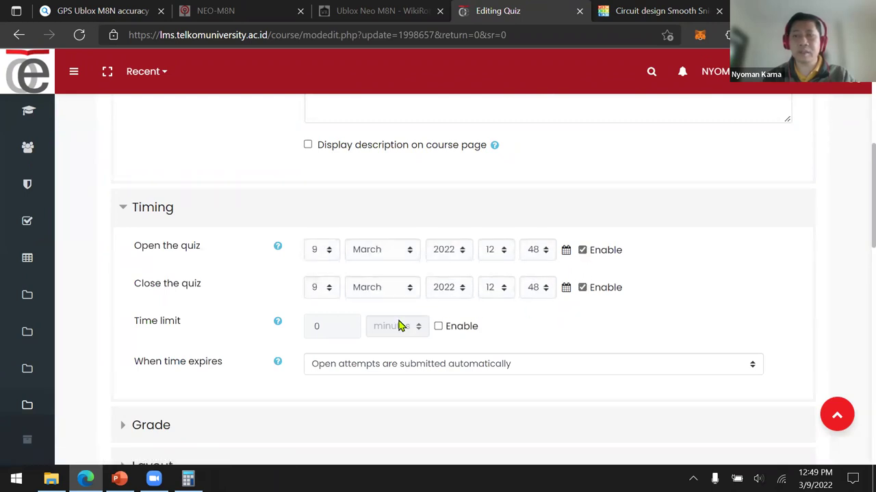
pyautogui.click(490, 293)
pyautogui.scroll(-1, 496, 253)
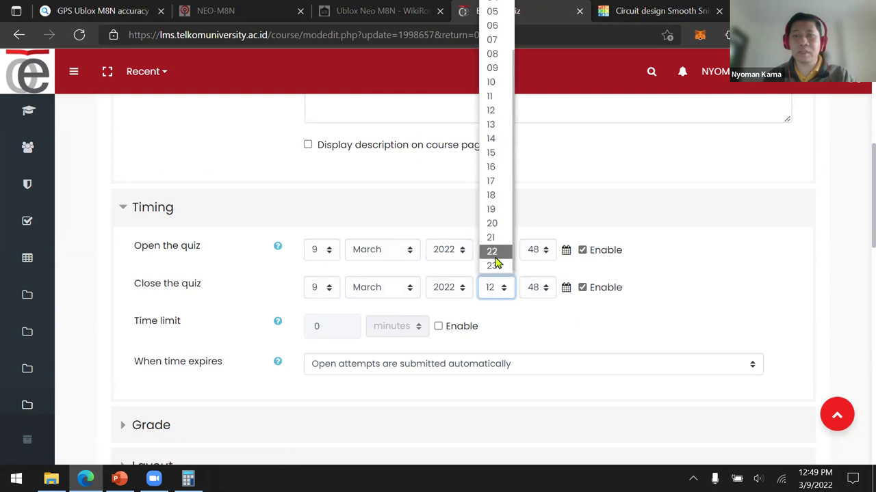
pyautogui.click(493, 264)
pyautogui.click(535, 290)
pyautogui.scroll(-3, 545, 250)
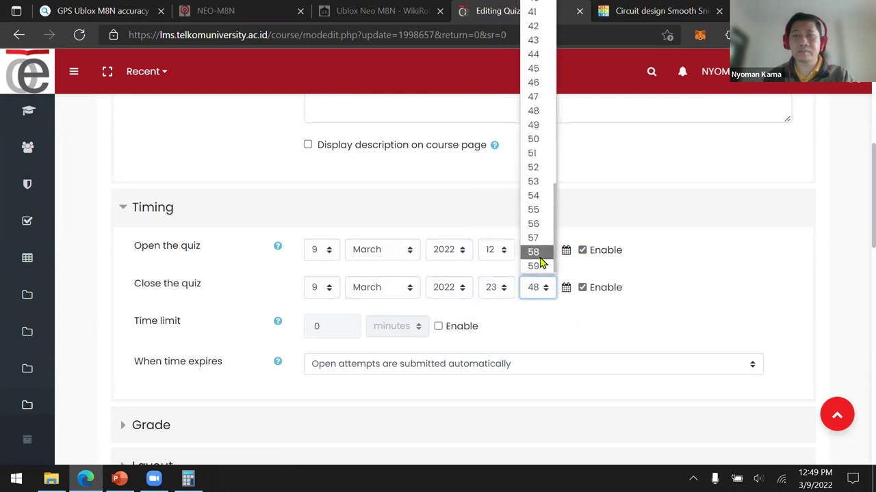
pyautogui.click(541, 266)
# Step: Enable the quiz's time limit and set it to 10 minutes
pyautogui.click(437, 327)
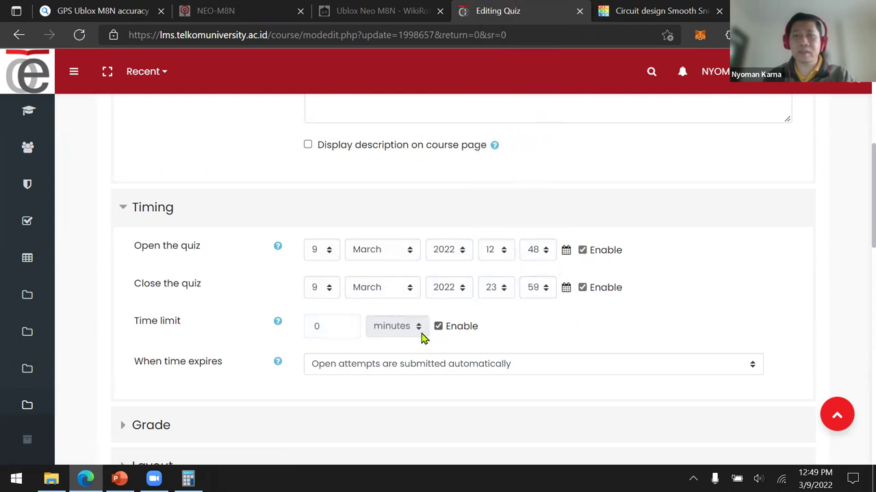
pyautogui.click(316, 329)
pyautogui.write('10')
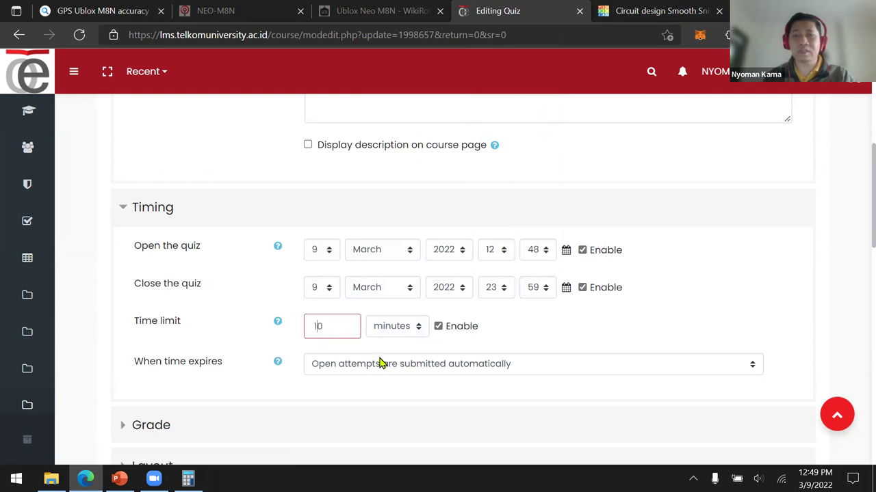
# Step: Set the number of attempts allowed in the quiz's grade settings to 1
pyautogui.click(134, 427)
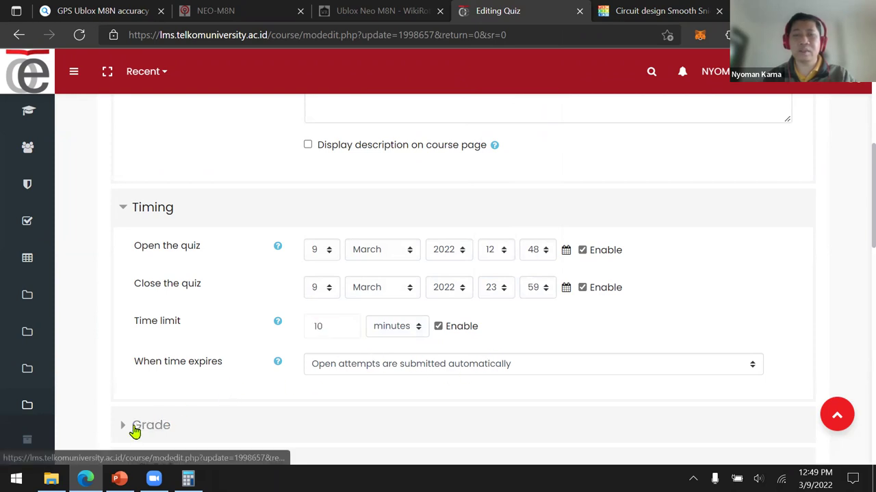
pyautogui.scroll(-3, 116, 370)
pyautogui.click(335, 354)
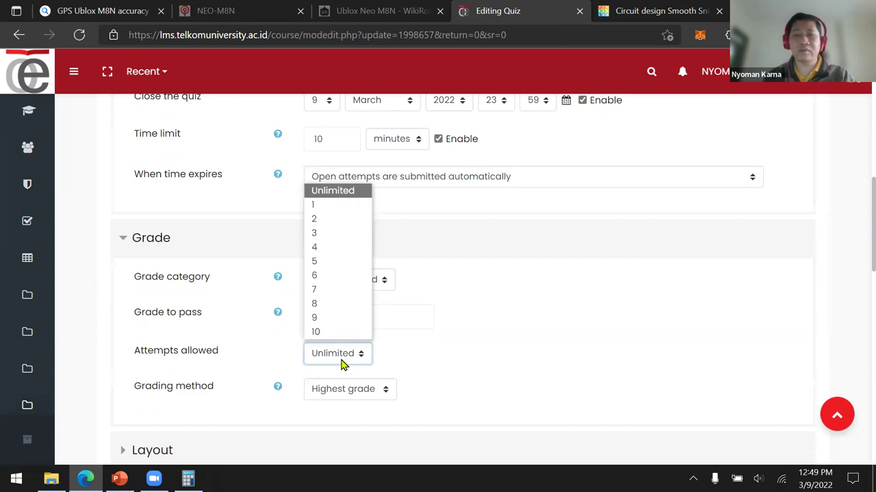
pyautogui.click(353, 207)
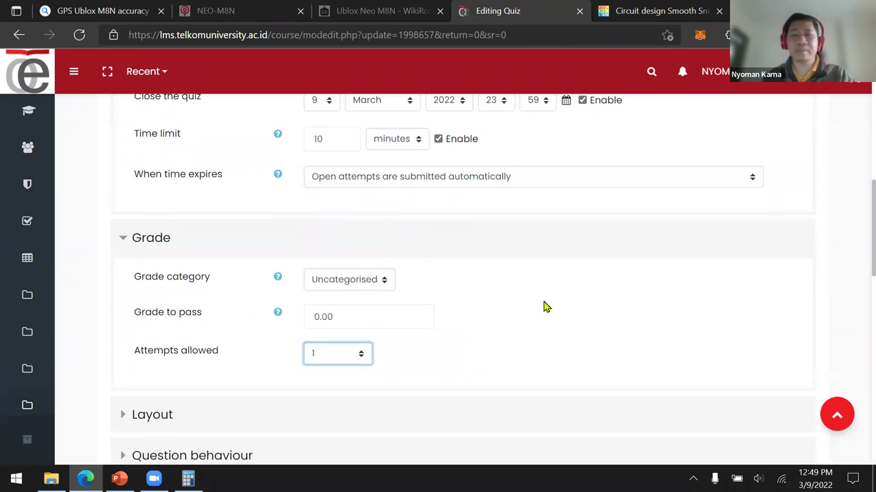
# Step: Review the quiz's name, timing and grade settings, save them and return to the course
pyautogui.scroll(3, 545, 307)
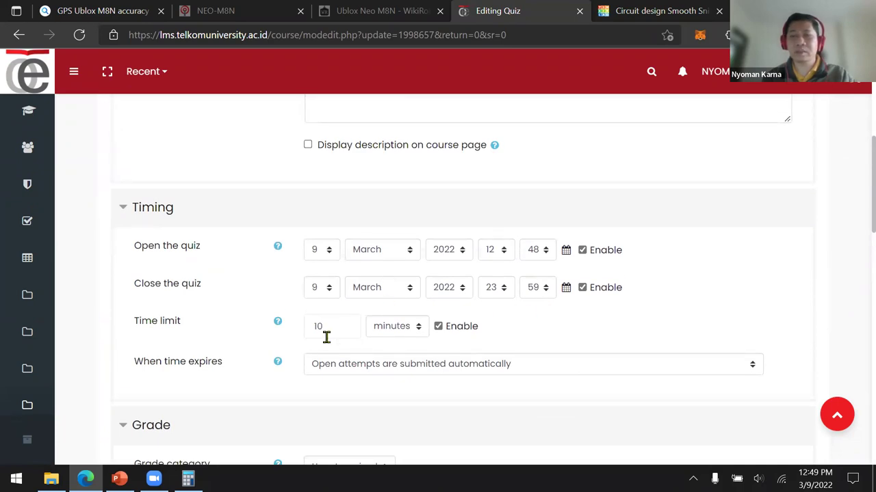
pyautogui.scroll(6, 329, 349)
pyautogui.scroll(-6, 328, 348)
pyautogui.scroll(-2, 255, 353)
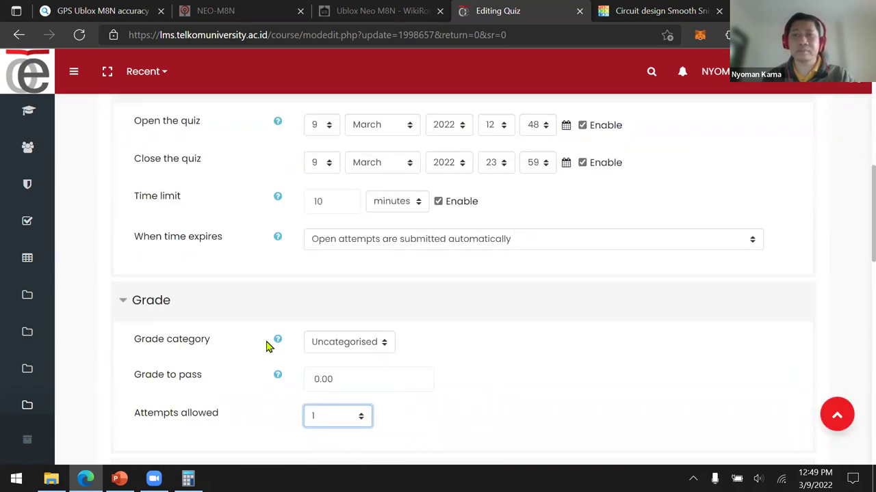
pyautogui.scroll(-10, 275, 262)
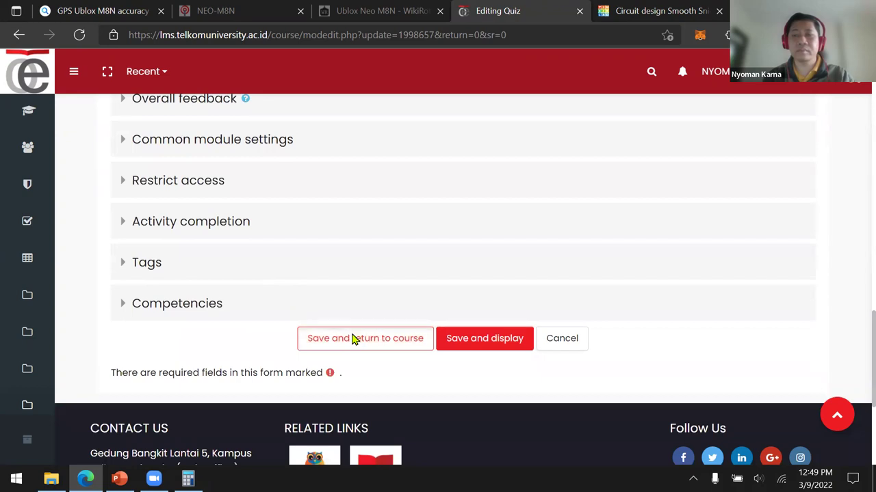
pyautogui.click(353, 339)
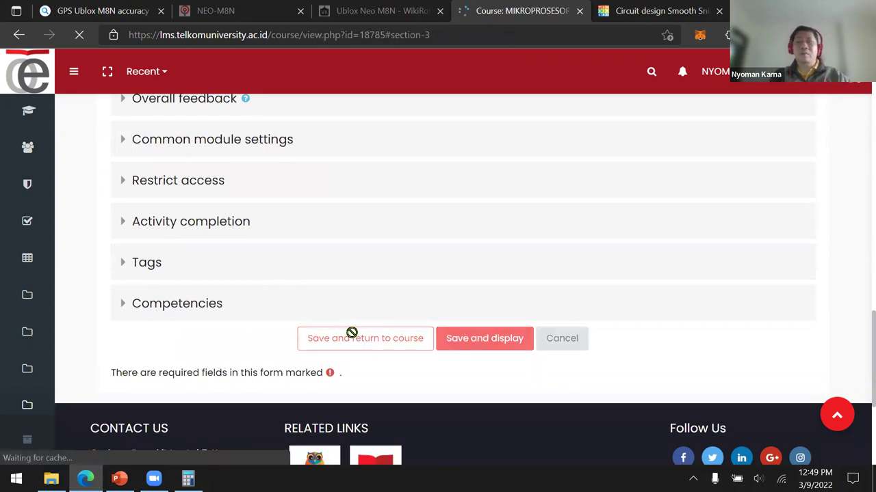